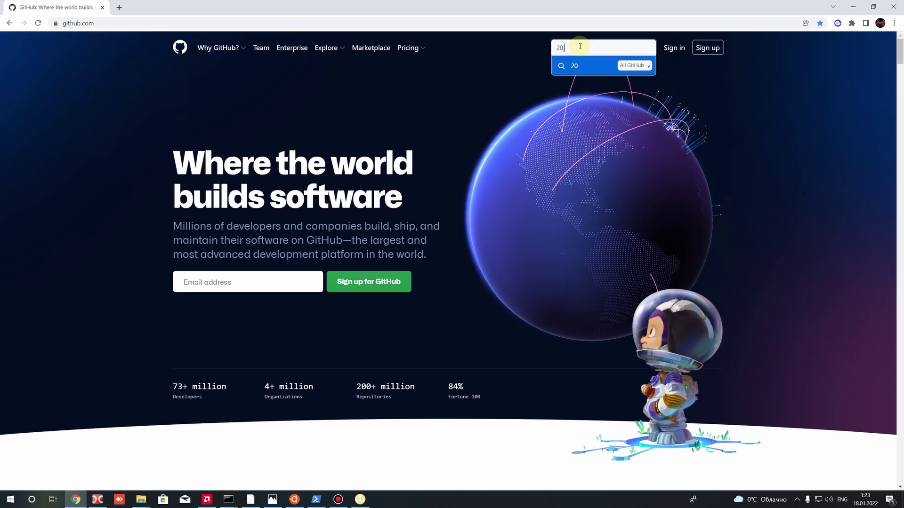
- Search GitHub for jeka08 and open OpenFOAM_Propeller_pimpleFoam- from the author's repositories list
{"action": "type", "text": "ka08"}
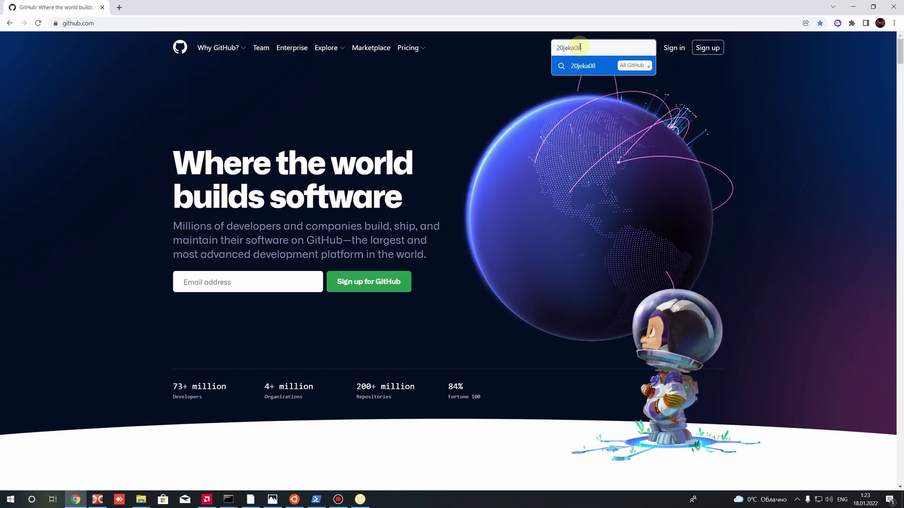
{"action": "key", "text": "Return"}
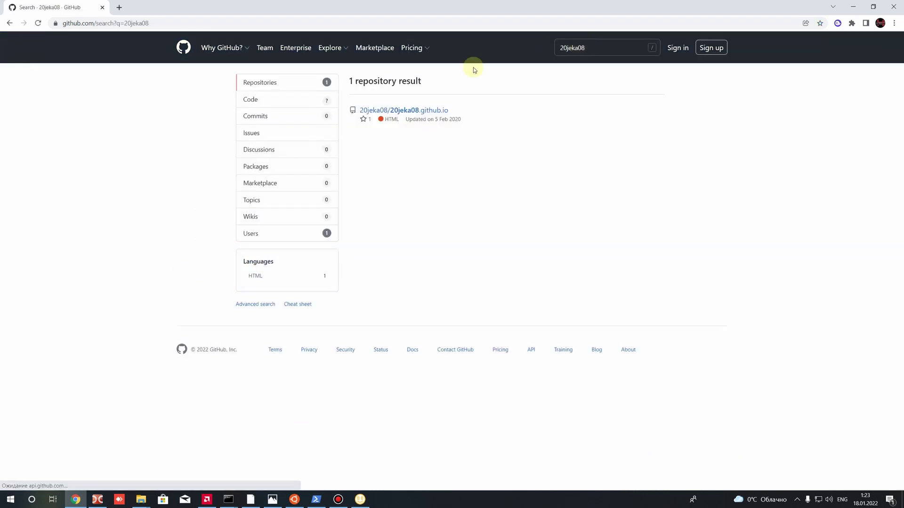
{"action": "left_click", "coordinate": [393, 111]}
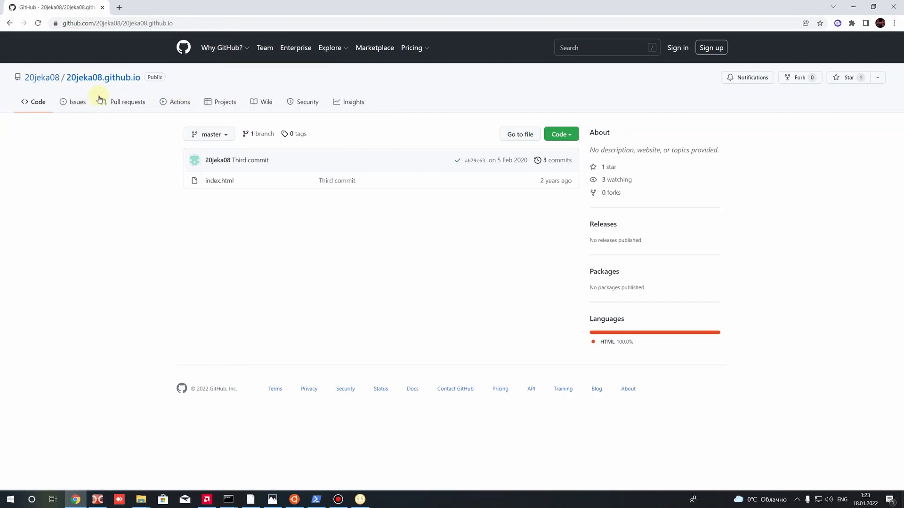
{"action": "left_click", "coordinate": [36, 80]}
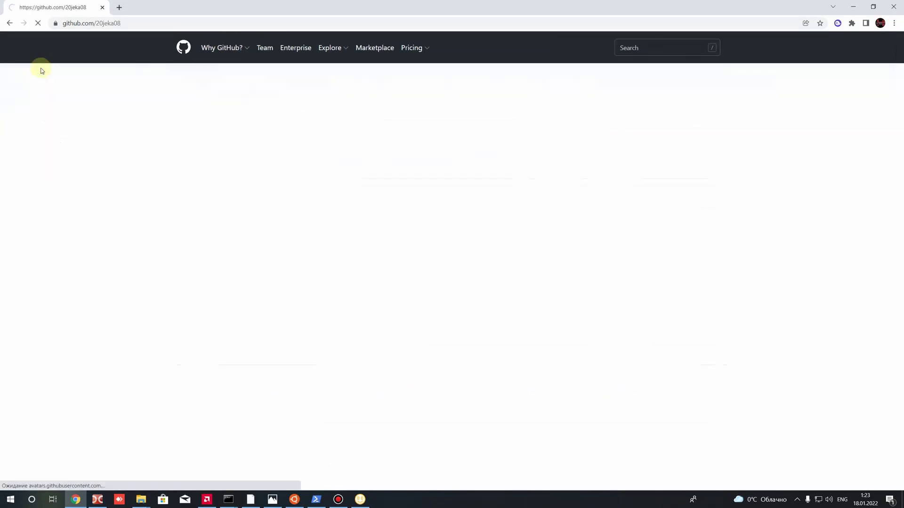
{"action": "left_click", "coordinate": [412, 86]}
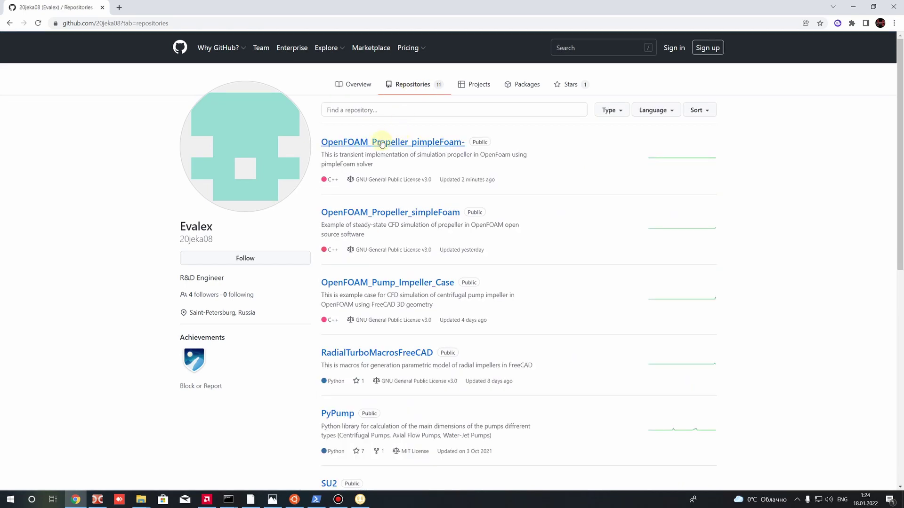
{"action": "left_click", "coordinate": [423, 145]}
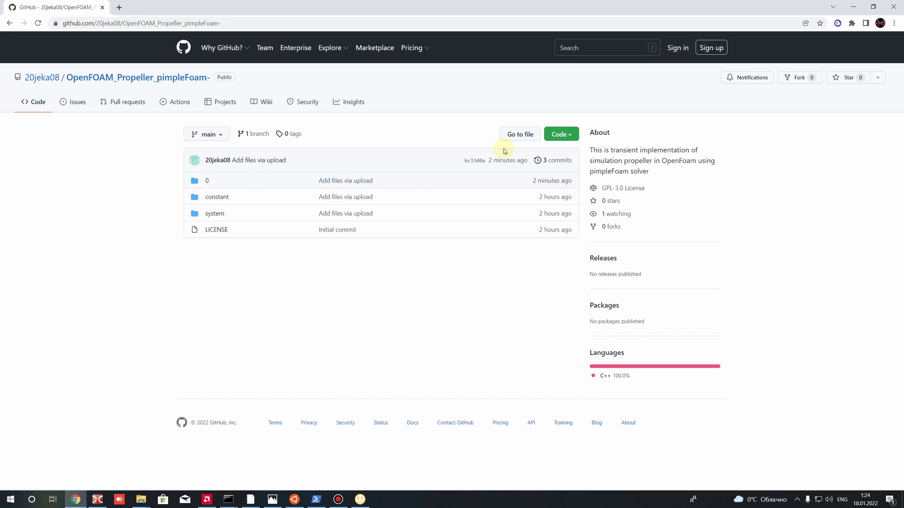
- Download the repository as a ZIP and show the downloaded archive in its folder
{"action": "left_click", "coordinate": [559, 135]}
{"action": "left_click", "coordinate": [443, 251]}
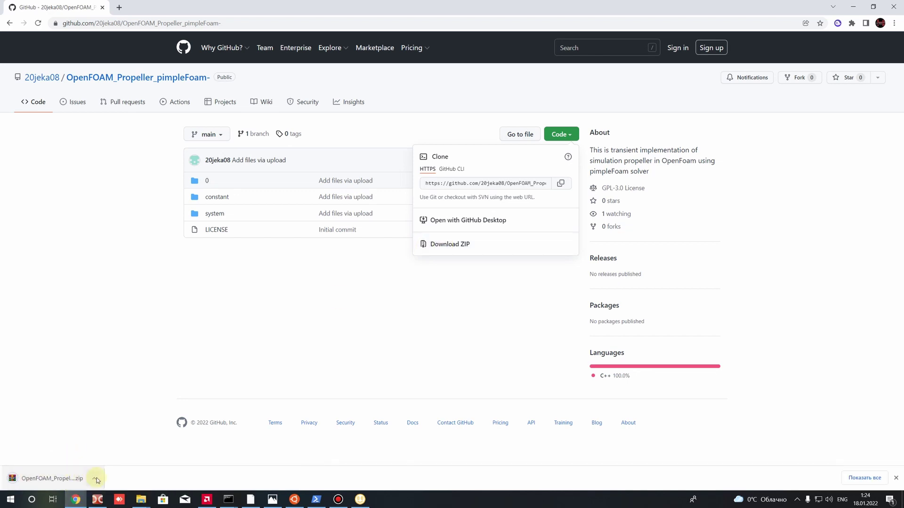
{"action": "left_click", "coordinate": [94, 478]}
{"action": "left_click", "coordinate": [118, 450]}
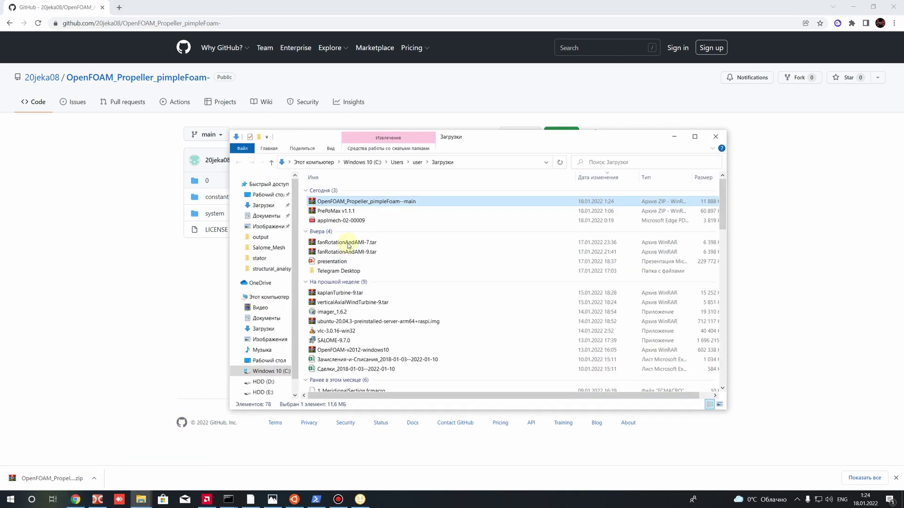
- Move the OpenFOAM_Propeller_pimpleFoam--main zip into the OpenFOAM_CFD_transient folder
{"action": "right_click", "coordinate": [373, 202]}
{"action": "left_click", "coordinate": [403, 335]}
{"action": "left_click", "coordinate": [97, 499]}
{"action": "right_click", "coordinate": [525, 183]}
{"action": "left_click", "coordinate": [542, 207]}
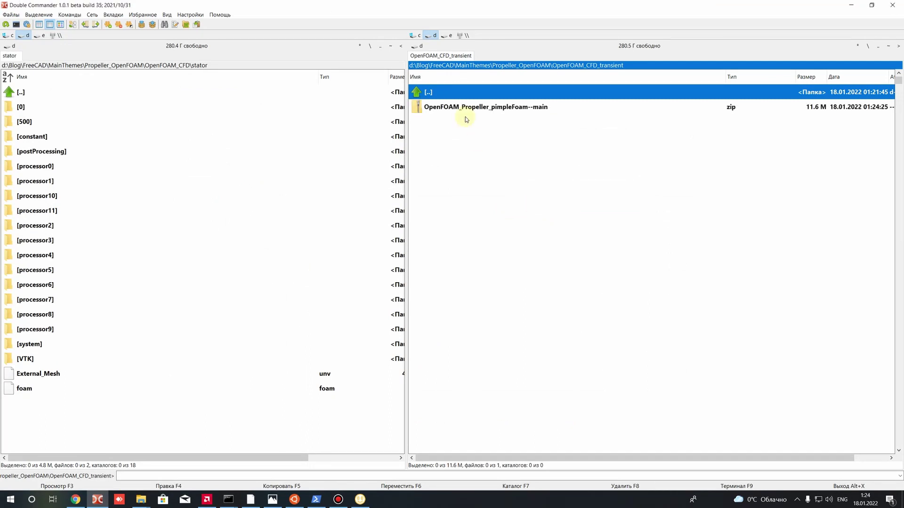
- Extract the downloaded zip into the OpenFOAM_CFD_transient folder
{"action": "right_click", "coordinate": [471, 108]}
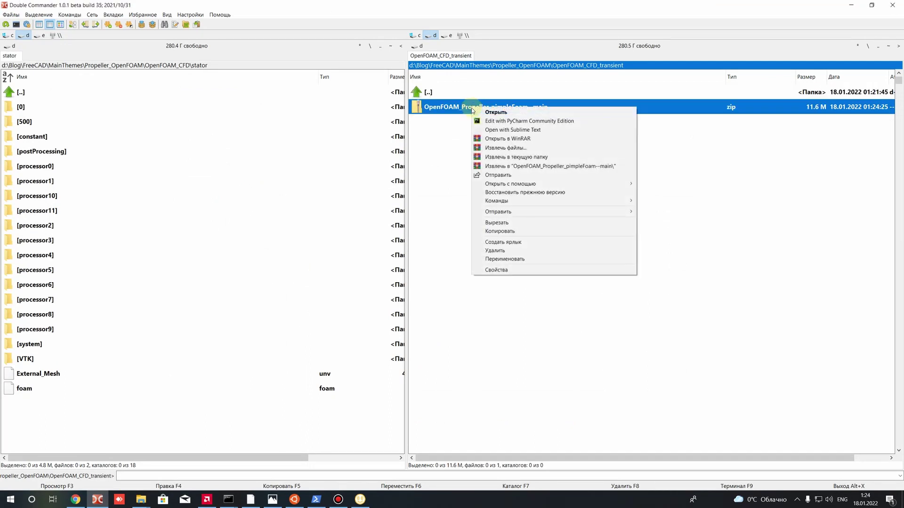
{"action": "left_click", "coordinate": [513, 149]}
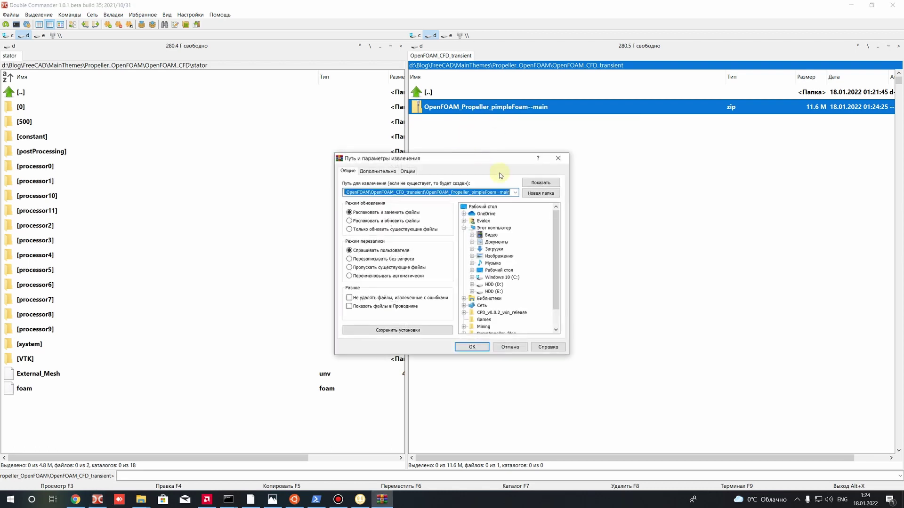
{"action": "left_click", "coordinate": [483, 350]}
- Move the 0, constant and system folders from the nested extracted folder up into OpenFOAM_CFD_transient
{"action": "double_click", "coordinate": [471, 108]}
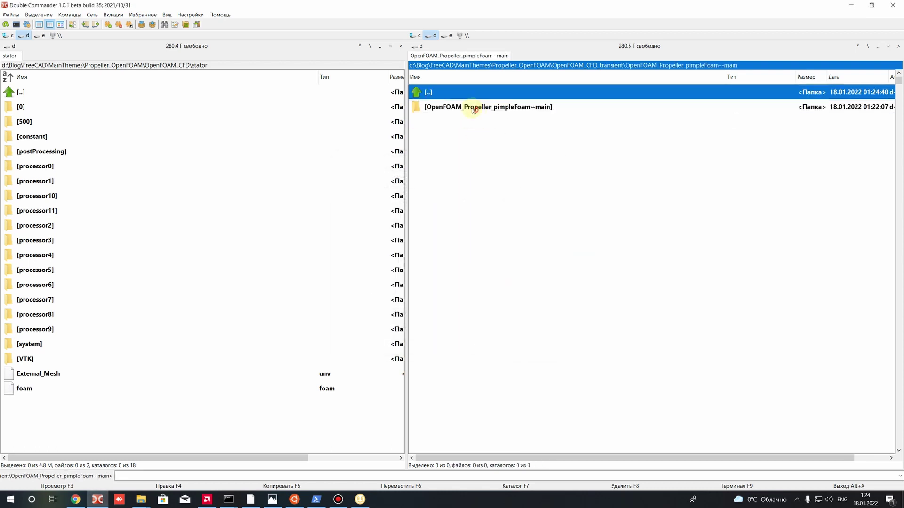
{"action": "double_click", "coordinate": [453, 107]}
{"action": "left_click", "coordinate": [440, 108]}
{"action": "left_click", "coordinate": [437, 136], "text": "shift"}
{"action": "right_click", "coordinate": [424, 134]}
{"action": "left_click", "coordinate": [460, 263]}
{"action": "key", "text": "BackSpace"}
{"action": "key", "text": "BackSpace"}
{"action": "right_click", "coordinate": [480, 177]}
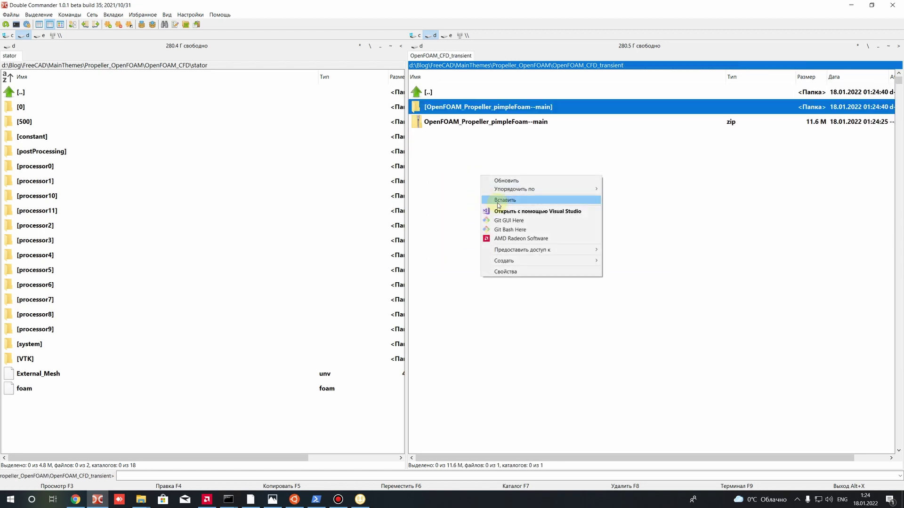
{"action": "left_click", "coordinate": [495, 200]}
- Delete the leftover extracted folder and the zip archive
{"action": "left_click", "coordinate": [455, 167], "text": "ctrl"}
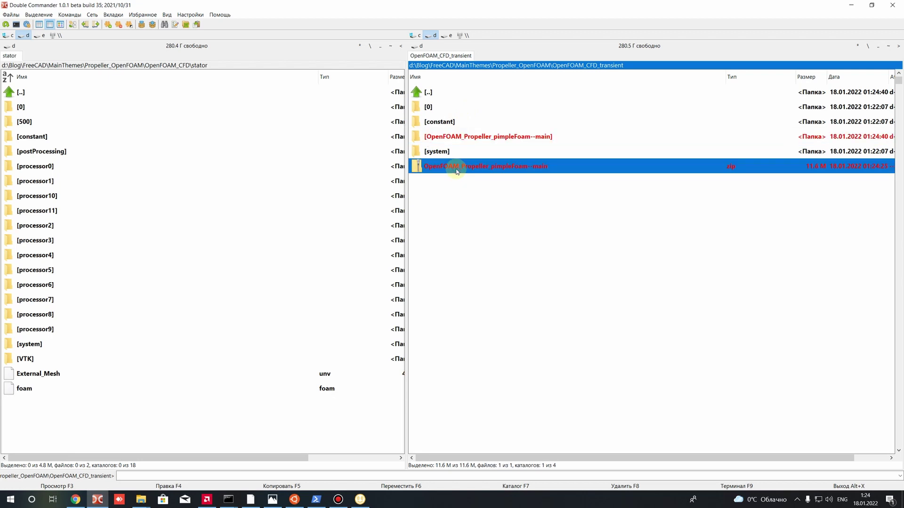
{"action": "key", "text": "Delete"}
{"action": "key", "text": "Return"}
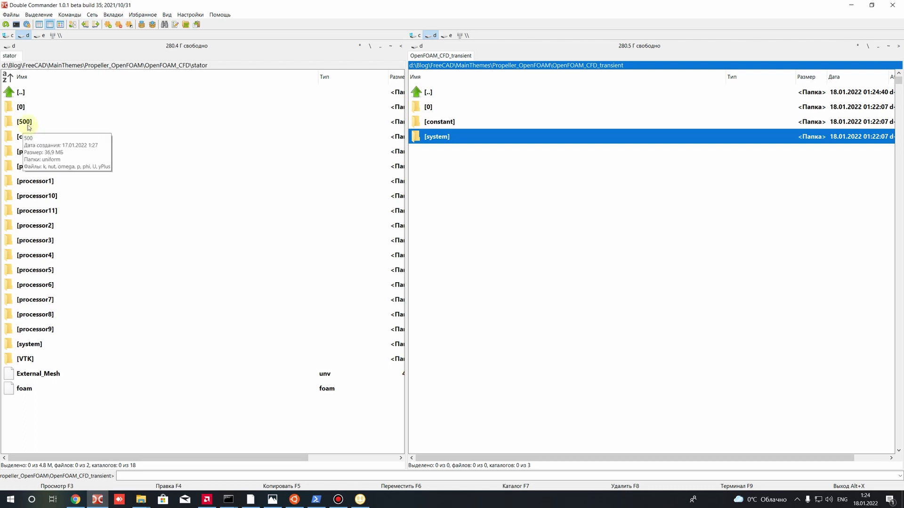
- Enter the 0 folders of both cases and open the stator U file in Sublime Text
{"action": "left_click", "coordinate": [22, 108]}
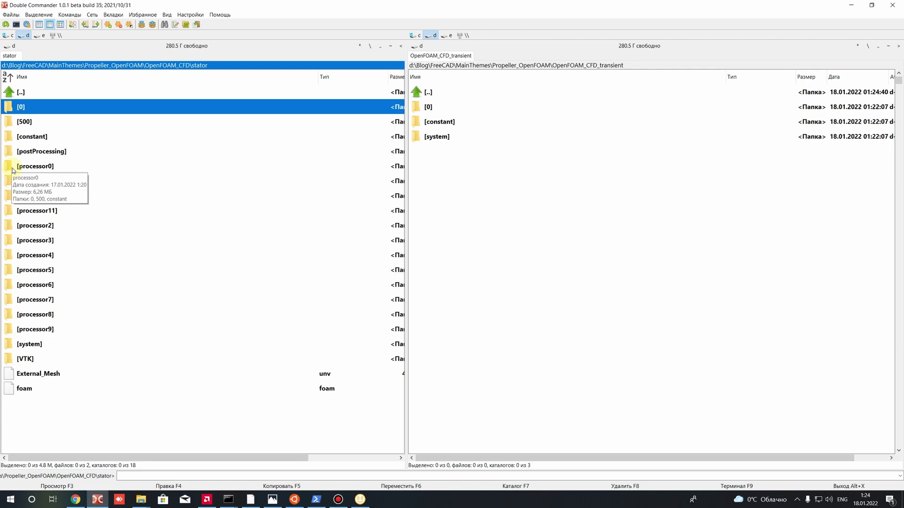
{"action": "left_click", "coordinate": [437, 109]}
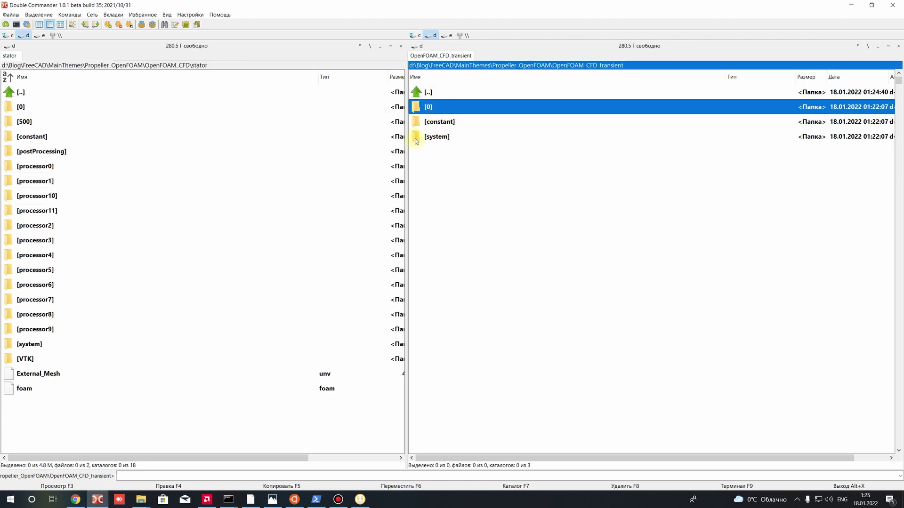
{"action": "double_click", "coordinate": [21, 107]}
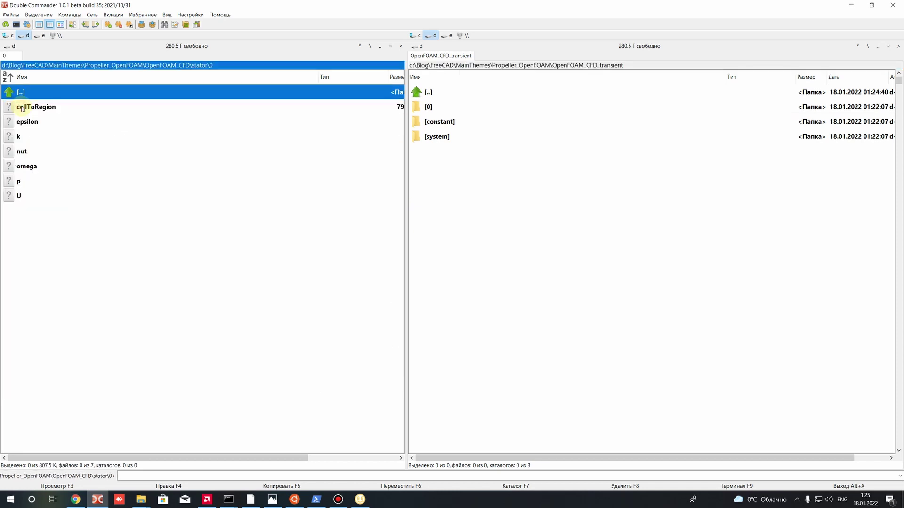
{"action": "double_click", "coordinate": [429, 108]}
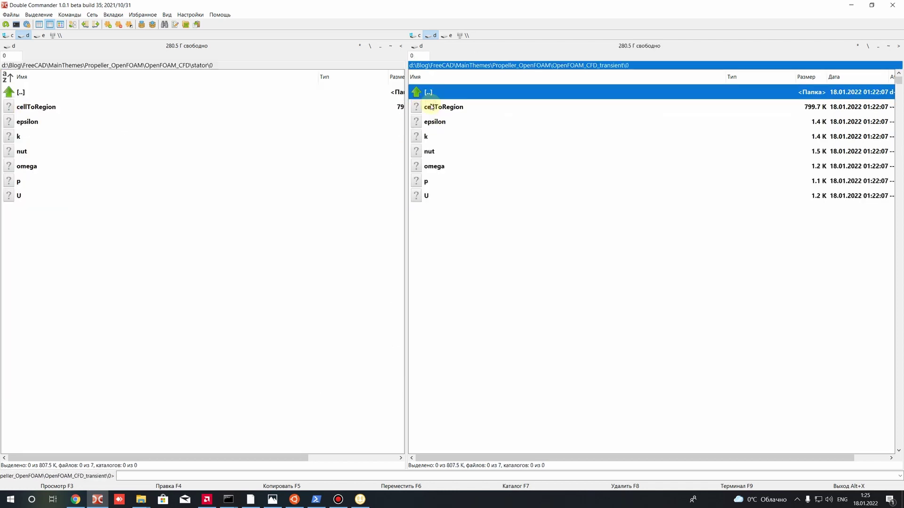
{"action": "right_click", "coordinate": [9, 196]}
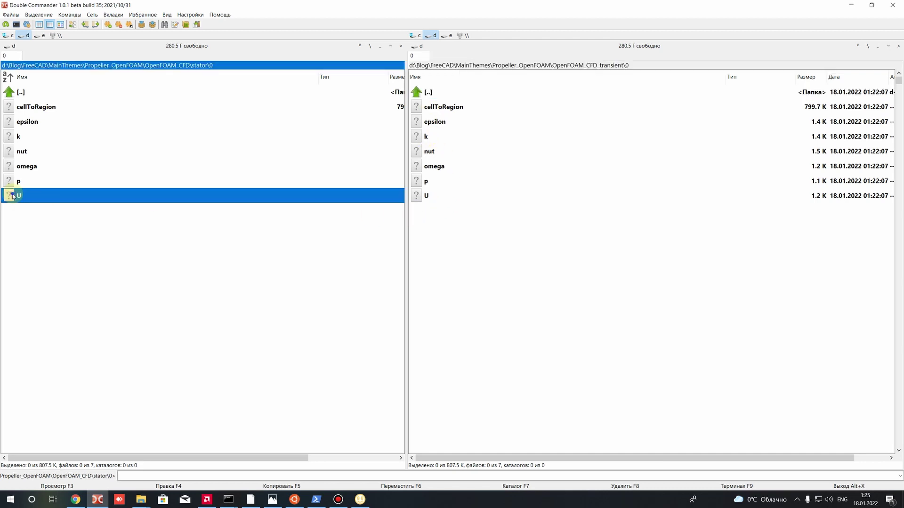
{"action": "left_click", "coordinate": [40, 218]}
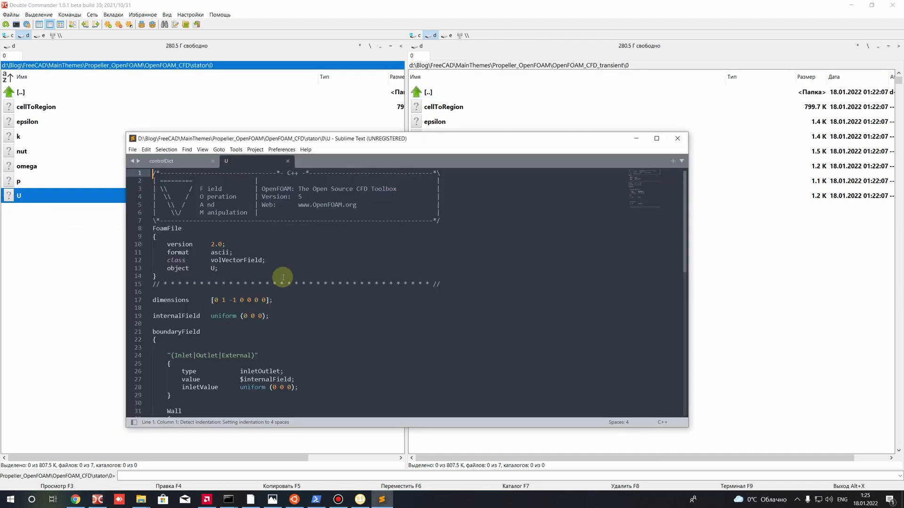
- Close controlDict and open the transient case's U file beside the stator U
{"action": "scroll", "coordinate": [325, 214], "scroll_direction": "down", "scroll_amount": 2}
{"action": "middle_click", "coordinate": [172, 161]}
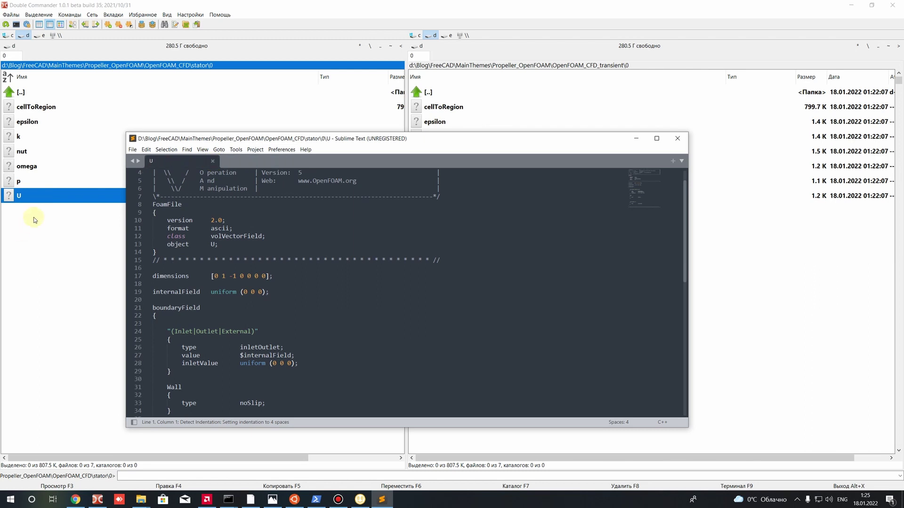
{"action": "key", "text": "super+Down"}
{"action": "right_click", "coordinate": [423, 195]}
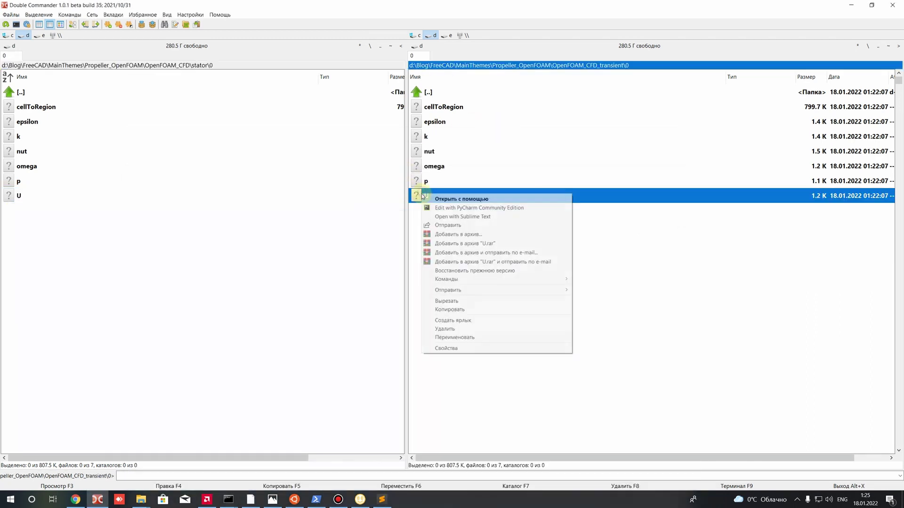
{"action": "left_click", "coordinate": [459, 218]}
{"action": "left_click_drag", "start_coordinate": [303, 218], "coordinate": [305, 116]}
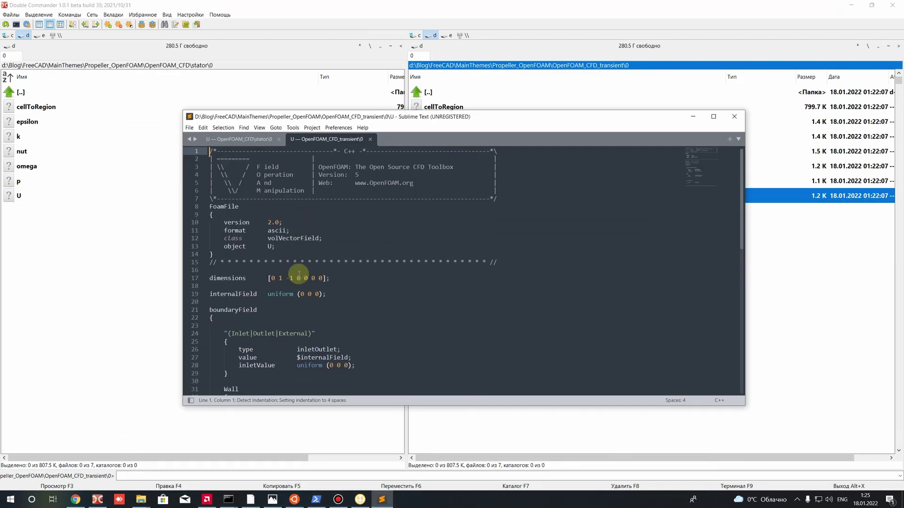
- Review the stator U file, highlighting its Wall type noSlip on line 33
{"action": "scroll", "coordinate": [319, 260], "scroll_direction": "down", "scroll_amount": 7}
{"action": "scroll", "coordinate": [238, 147], "scroll_direction": "up", "scroll_amount": 2}
{"action": "scroll", "coordinate": [322, 268], "scroll_direction": "up", "scroll_amount": 2}
{"action": "scroll", "coordinate": [322, 270], "scroll_direction": "down", "scroll_amount": 2}
{"action": "left_click", "coordinate": [239, 139]}
{"action": "scroll", "coordinate": [263, 232], "scroll_direction": "down", "scroll_amount": 5}
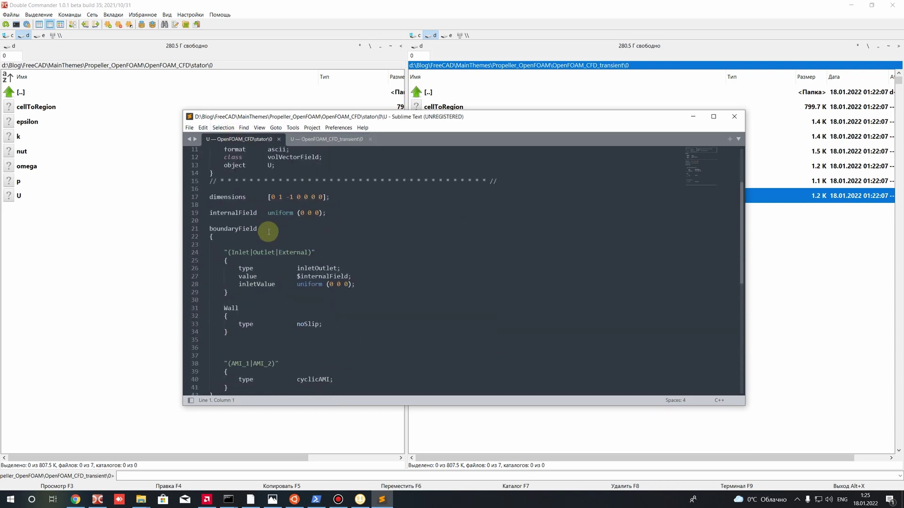
{"action": "left_click_drag", "start_coordinate": [298, 285], "coordinate": [336, 286]}
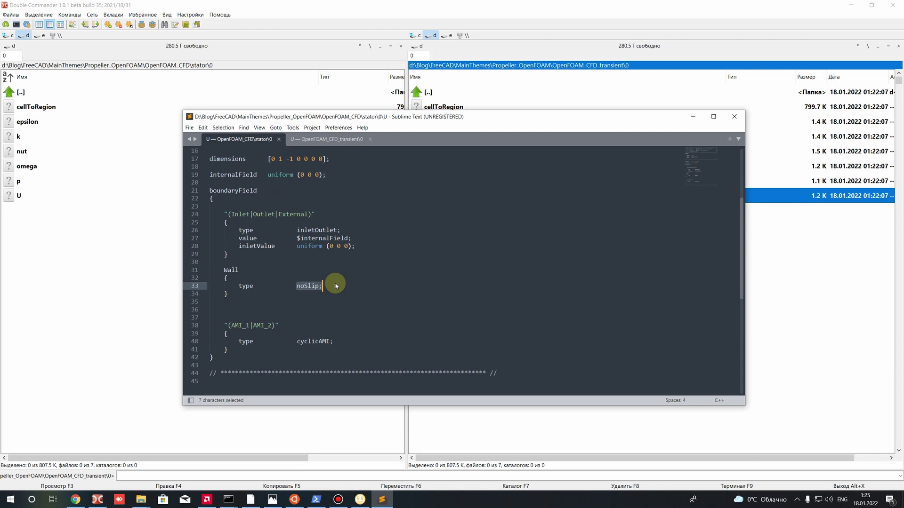
{"action": "left_click_drag", "start_coordinate": [336, 285], "coordinate": [304, 287]}
{"action": "double_click", "coordinate": [303, 286]}
{"action": "left_click", "coordinate": [309, 302]}
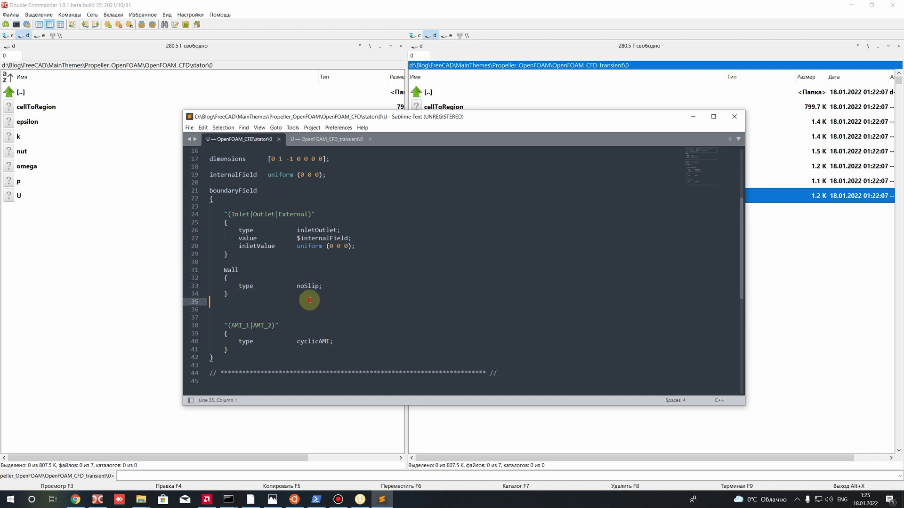
- Highlight the transient U Wall type movingWallVelocity and its value line for comparison
{"action": "left_click", "coordinate": [313, 141]}
{"action": "mouse_move", "coordinate": [320, 222]}
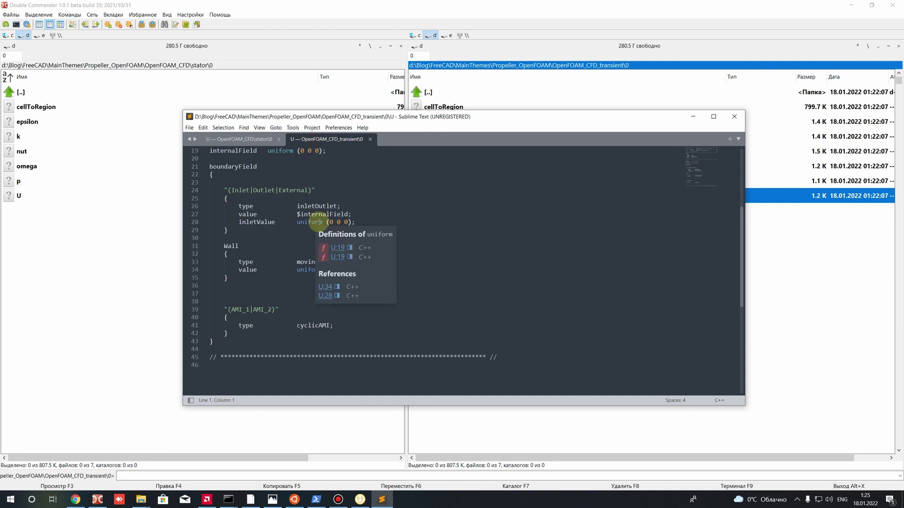
{"action": "left_click_drag", "start_coordinate": [296, 261], "coordinate": [366, 260]}
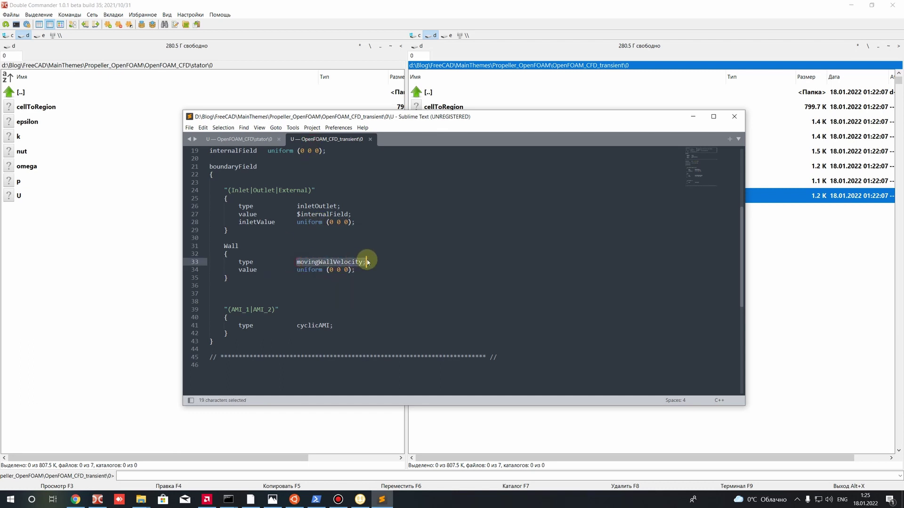
{"action": "left_click", "coordinate": [360, 277]}
{"action": "left_click_drag", "start_coordinate": [296, 262], "coordinate": [367, 261]}
{"action": "left_click", "coordinate": [369, 262]}
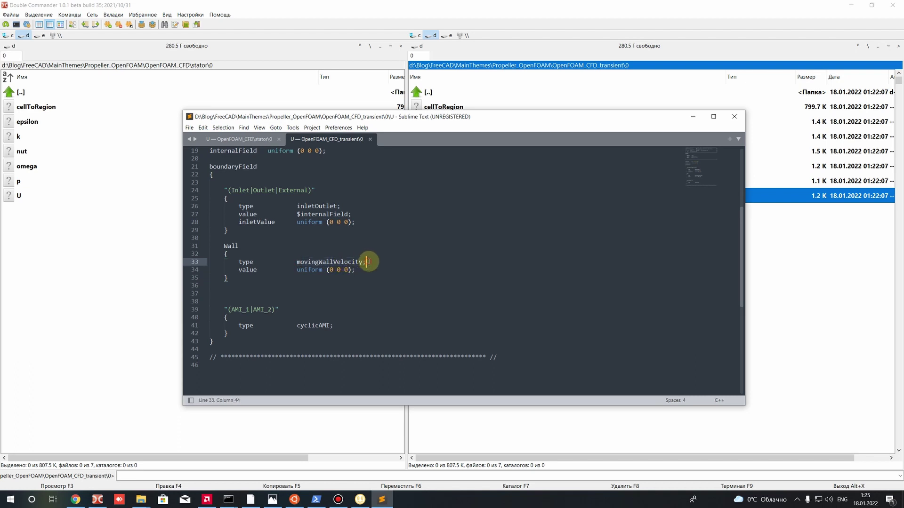
{"action": "double_click", "coordinate": [296, 262]}
{"action": "left_click", "coordinate": [400, 322]}
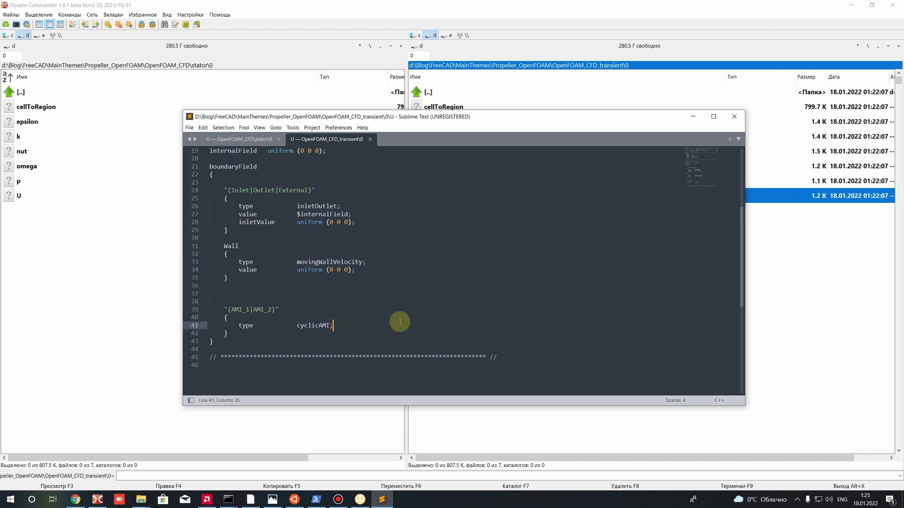
{"action": "left_click", "coordinate": [245, 139]}
{"action": "left_click", "coordinate": [326, 140]}
{"action": "left_click_drag", "start_coordinate": [356, 269], "coordinate": [231, 270]}
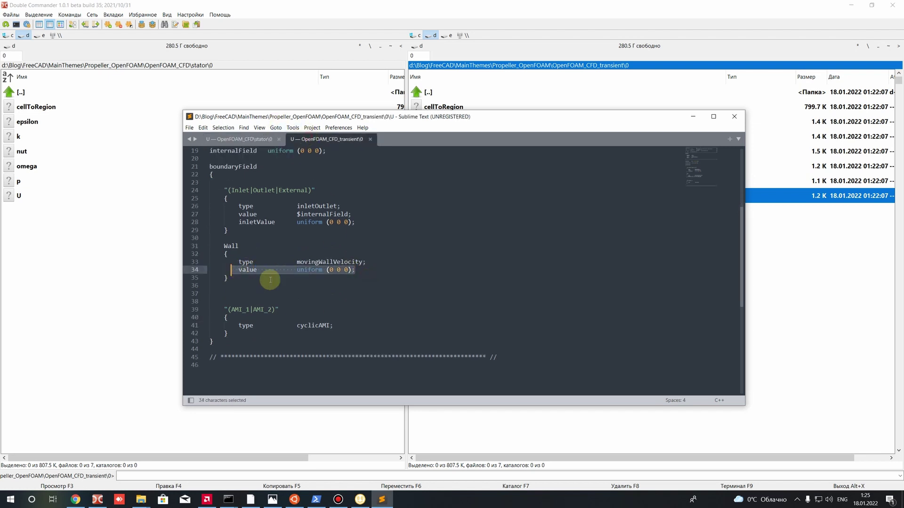
{"action": "left_click", "coordinate": [369, 287]}
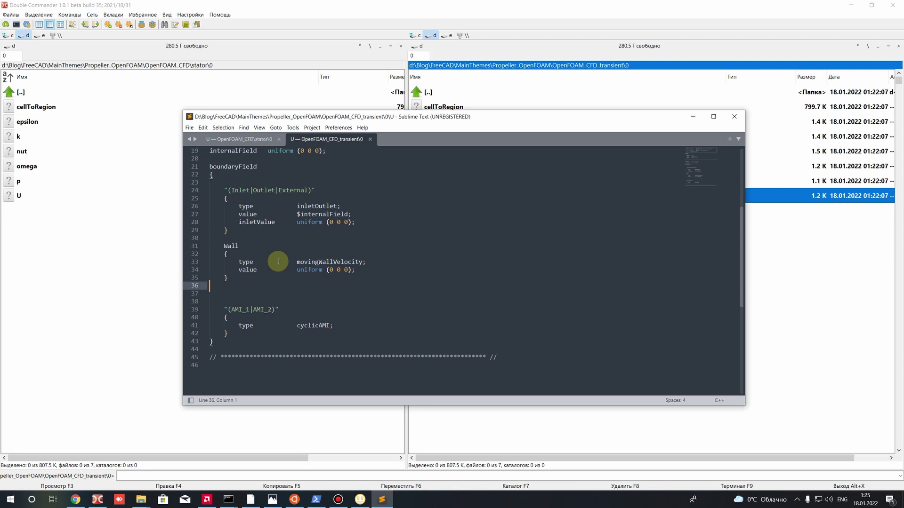
- Close both U files and the Sublime Text window
{"action": "left_click", "coordinate": [370, 139]}
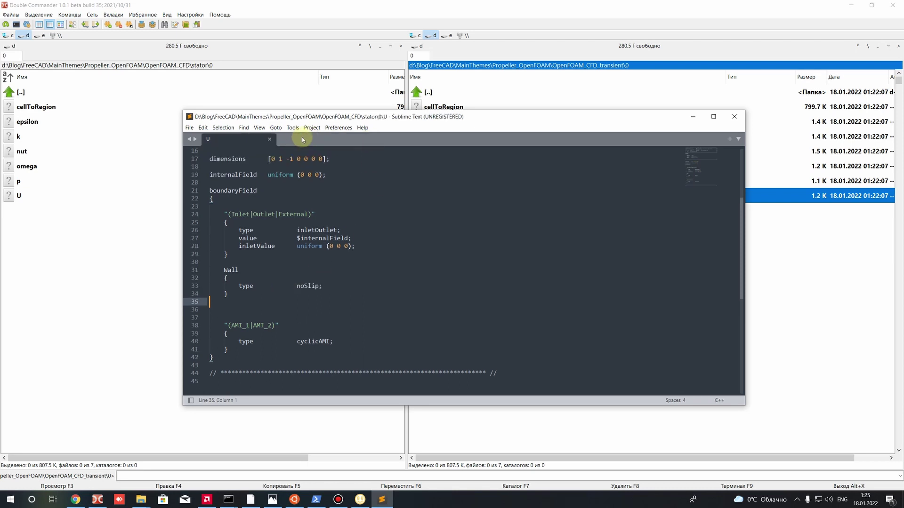
{"action": "left_click", "coordinate": [268, 139]}
{"action": "left_click", "coordinate": [734, 117]}
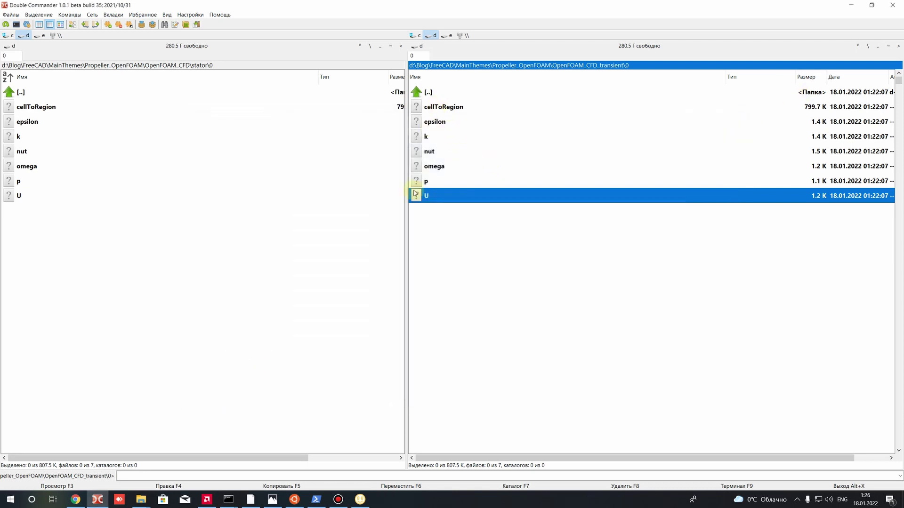
- Open the transient p file in Sublime Text, review its patches, and close the editor
{"action": "left_click", "coordinate": [429, 181]}
{"action": "right_click", "coordinate": [422, 176]}
{"action": "left_click", "coordinate": [459, 203]}
{"action": "scroll", "coordinate": [356, 269], "scroll_direction": "down", "scroll_amount": 6}
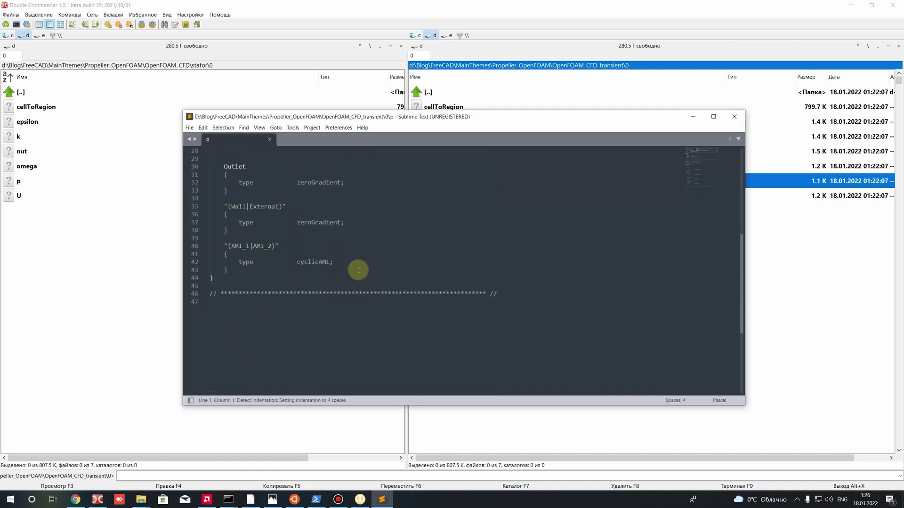
{"action": "left_click", "coordinate": [357, 248]}
{"action": "scroll", "coordinate": [320, 248], "scroll_direction": "up", "scroll_amount": 3}
{"action": "left_click", "coordinate": [359, 267]}
{"action": "scroll", "coordinate": [365, 264], "scroll_direction": "up", "scroll_amount": 2}
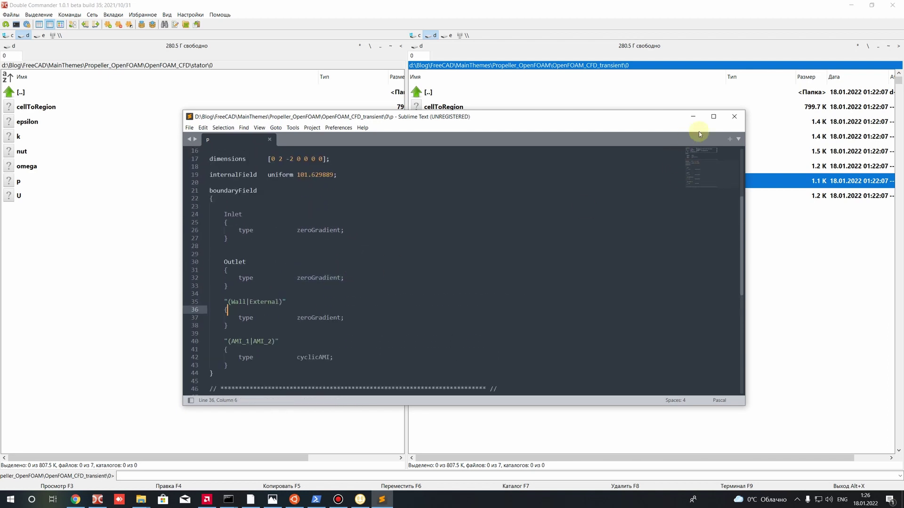
{"action": "left_click", "coordinate": [734, 117]}
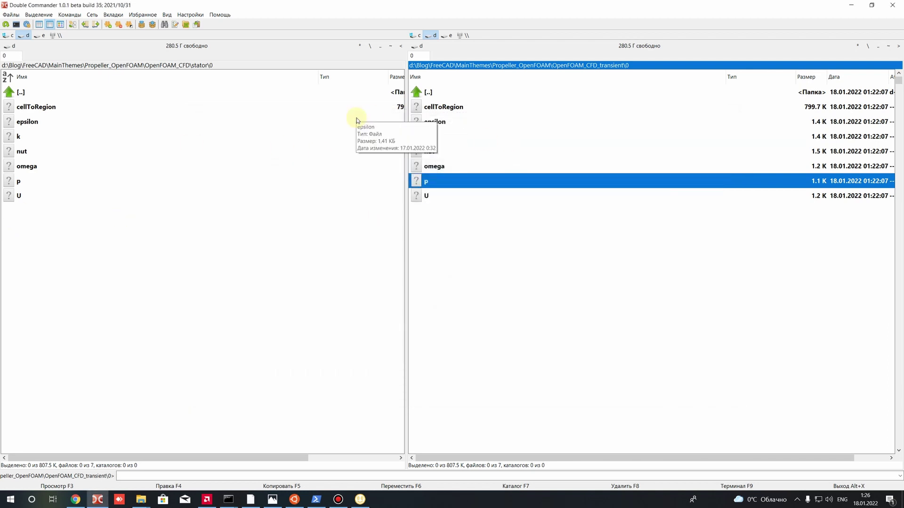
- Leave both 0 folders and enter the stator and transient constant folders
{"action": "left_click", "coordinate": [21, 174]}
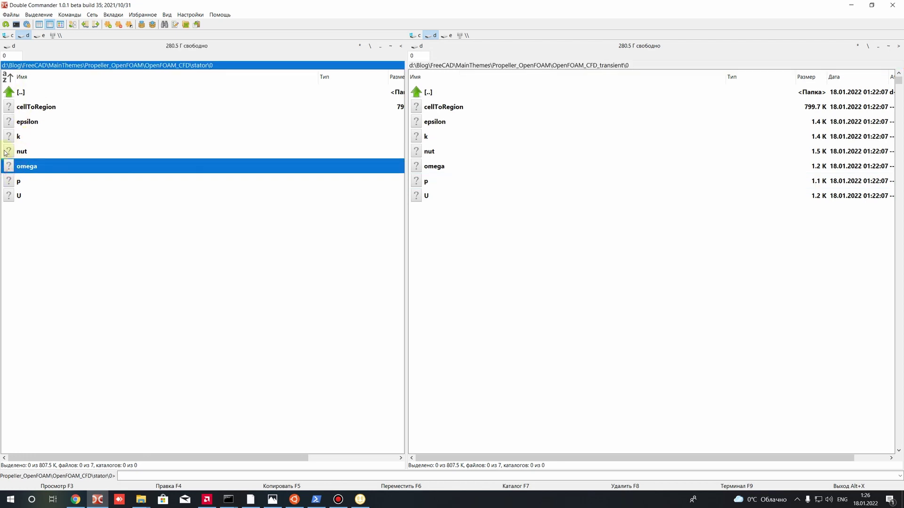
{"action": "left_click", "coordinate": [20, 137]}
{"action": "left_click", "coordinate": [20, 123]}
{"action": "left_click", "coordinate": [447, 166]}
{"action": "left_click", "coordinate": [438, 151]}
{"action": "left_click", "coordinate": [434, 136]}
{"action": "left_click", "coordinate": [434, 122]}
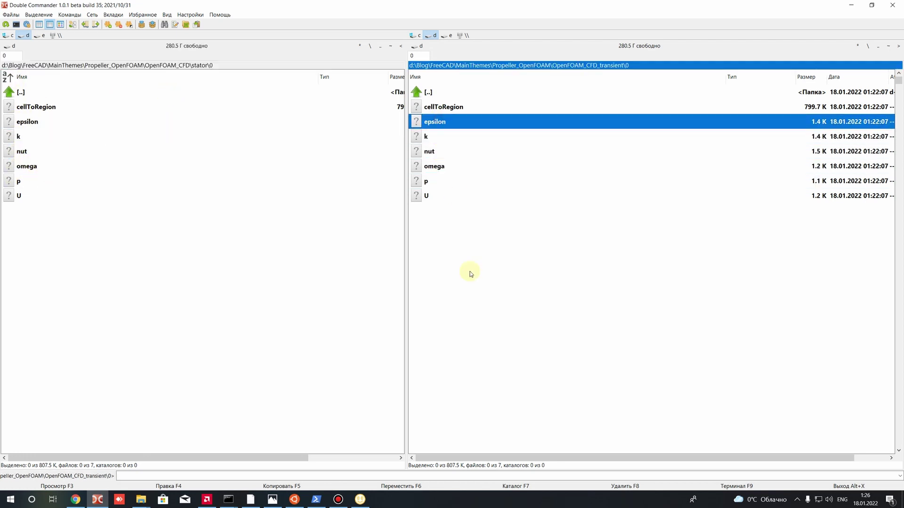
{"action": "key", "text": "BackSpace"}
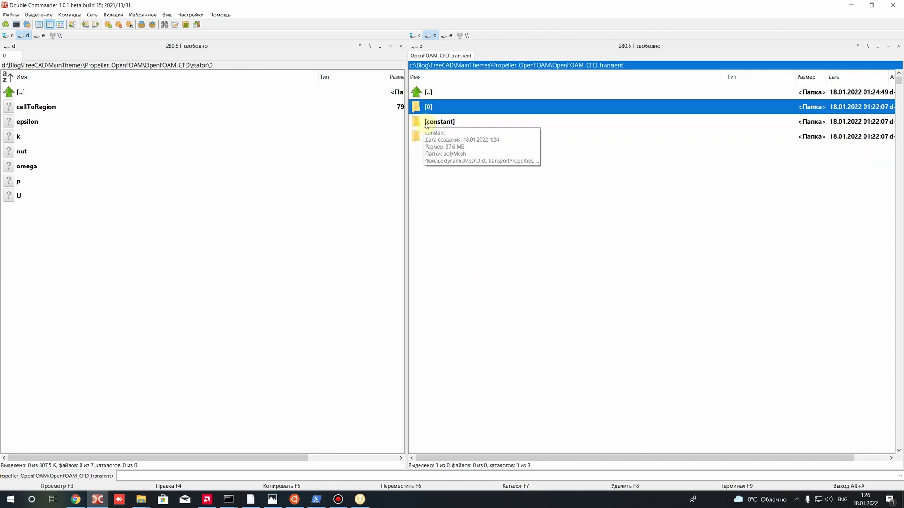
{"action": "left_click", "coordinate": [32, 133]}
{"action": "key", "text": "BackSpace"}
{"action": "double_click", "coordinate": [34, 137]}
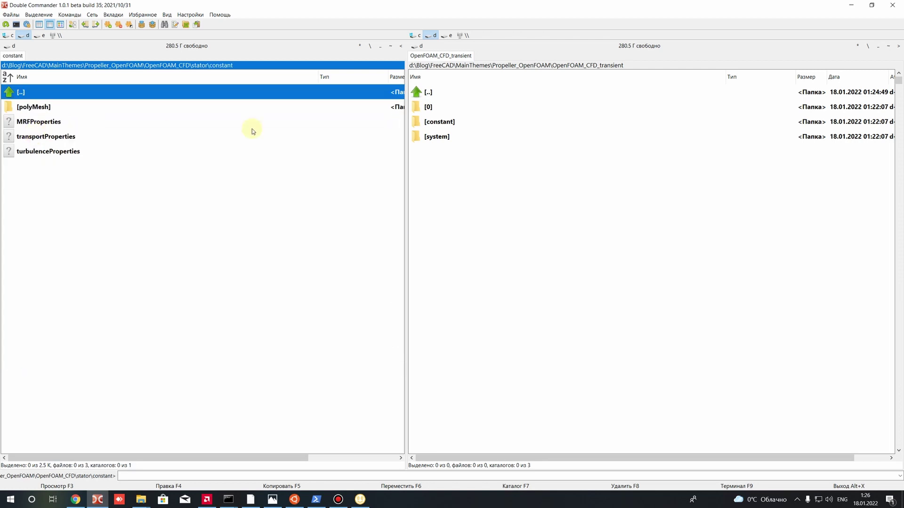
{"action": "double_click", "coordinate": [439, 122]}
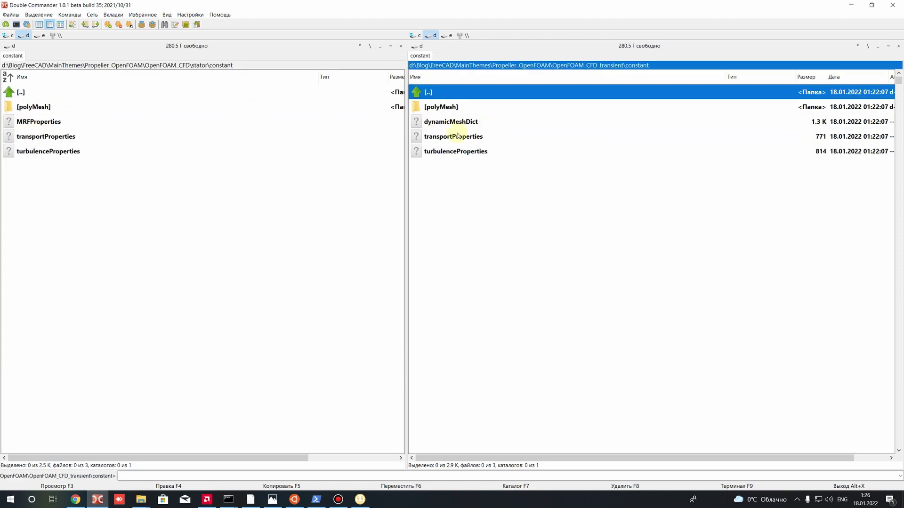
- Open MRFProperties and dynamicMeshDict in Sublime Text, closing the leftover p file
{"action": "left_click", "coordinate": [28, 123]}
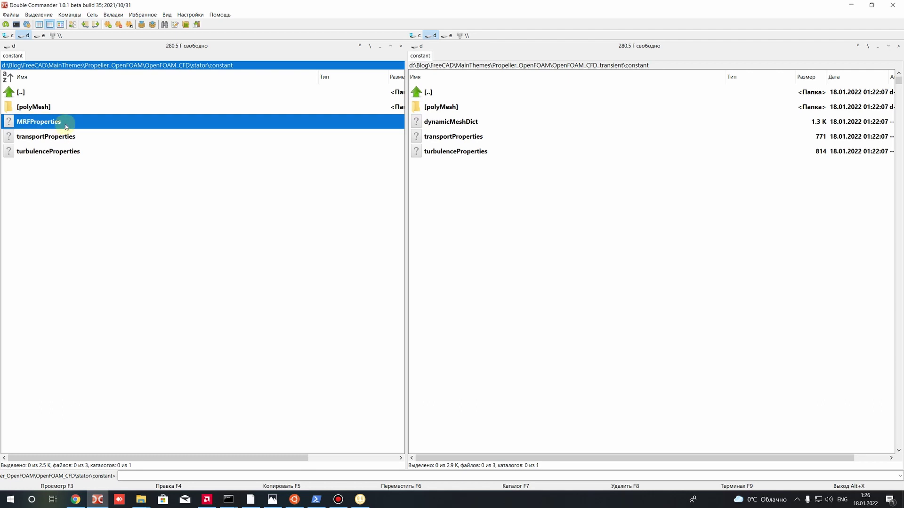
{"action": "left_click", "coordinate": [466, 123]}
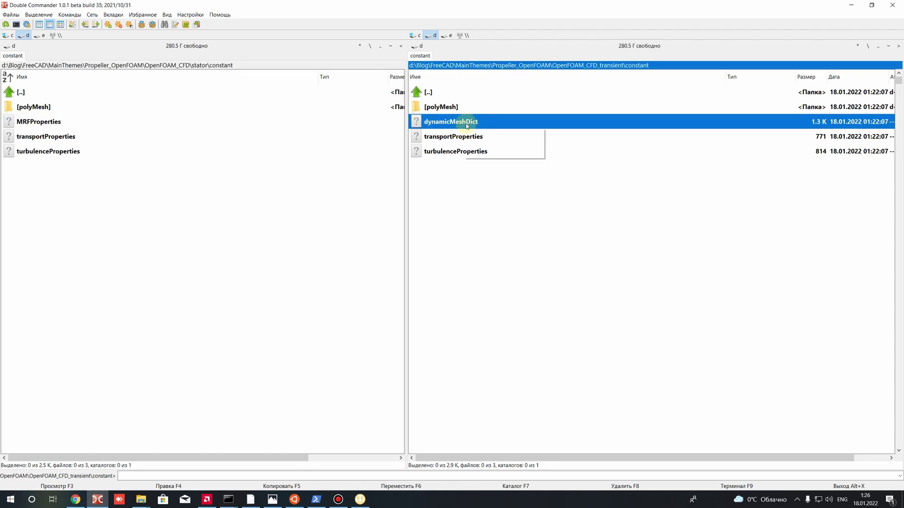
{"action": "right_click", "coordinate": [46, 124]}
{"action": "left_click", "coordinate": [80, 145]}
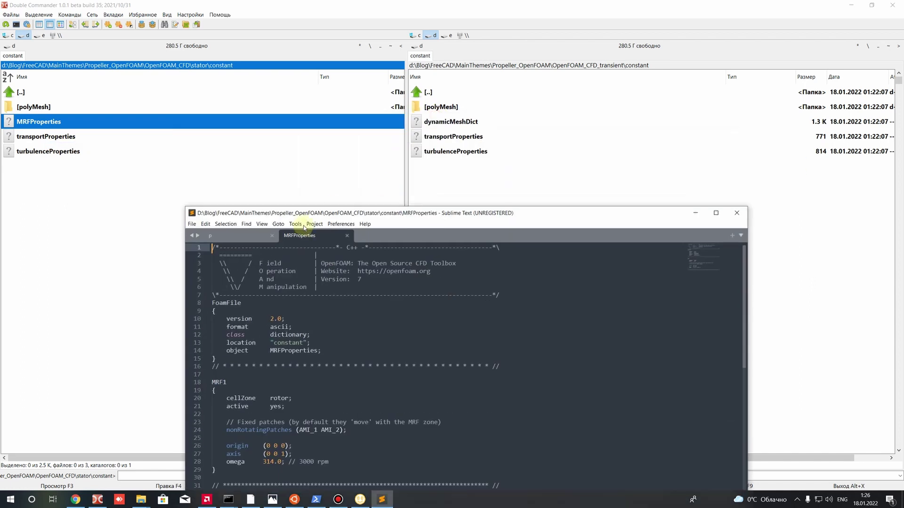
{"action": "left_click", "coordinate": [272, 236]}
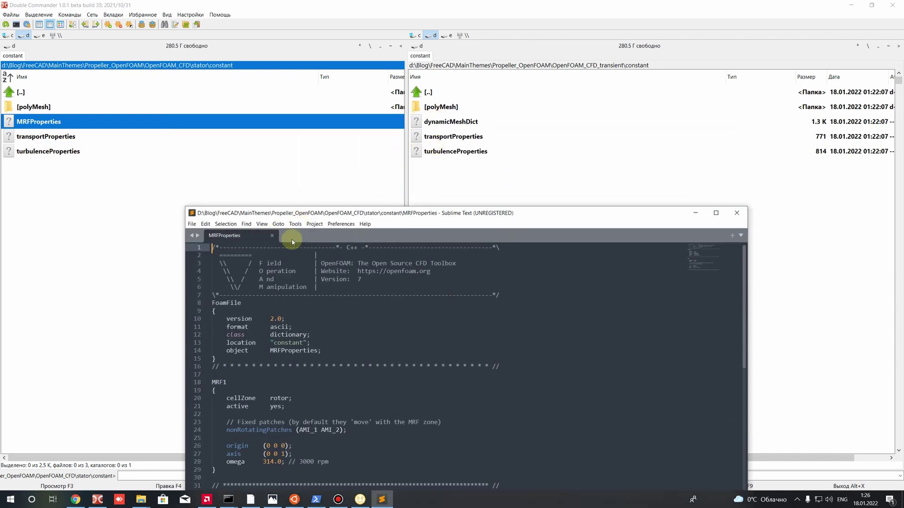
{"action": "right_click", "coordinate": [448, 121]}
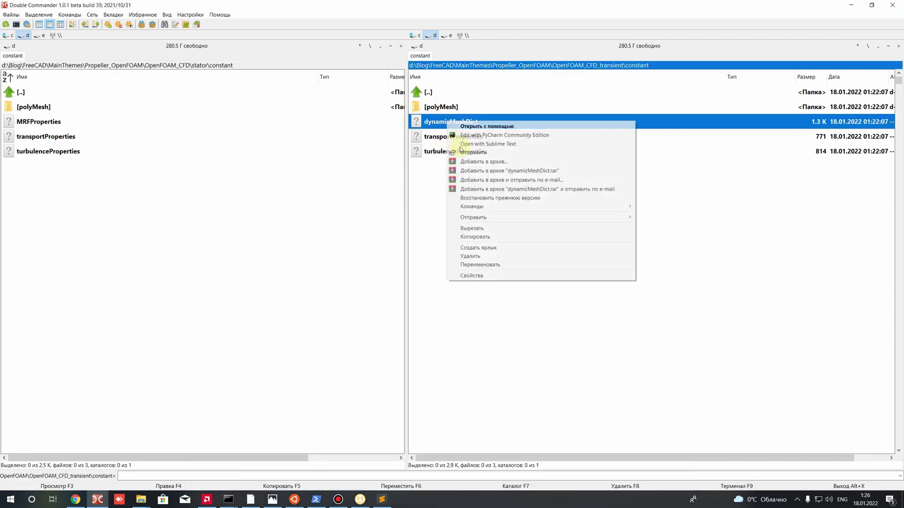
{"action": "left_click", "coordinate": [474, 144]}
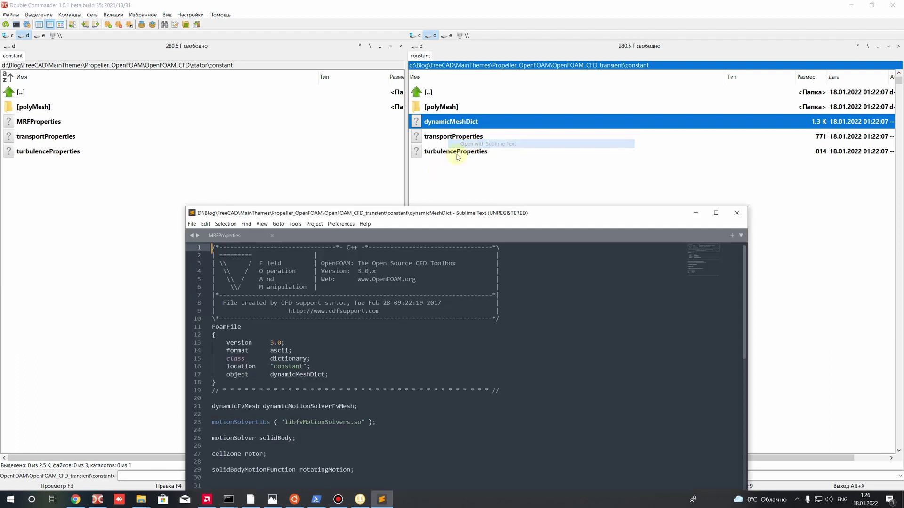
{"action": "left_click", "coordinate": [231, 237]}
- Compare MRFProperties with dynamicMeshDict, selecting its motion settings and dynamicFvMesh keyword
{"action": "left_click_drag", "start_coordinate": [373, 213], "coordinate": [386, 141]}
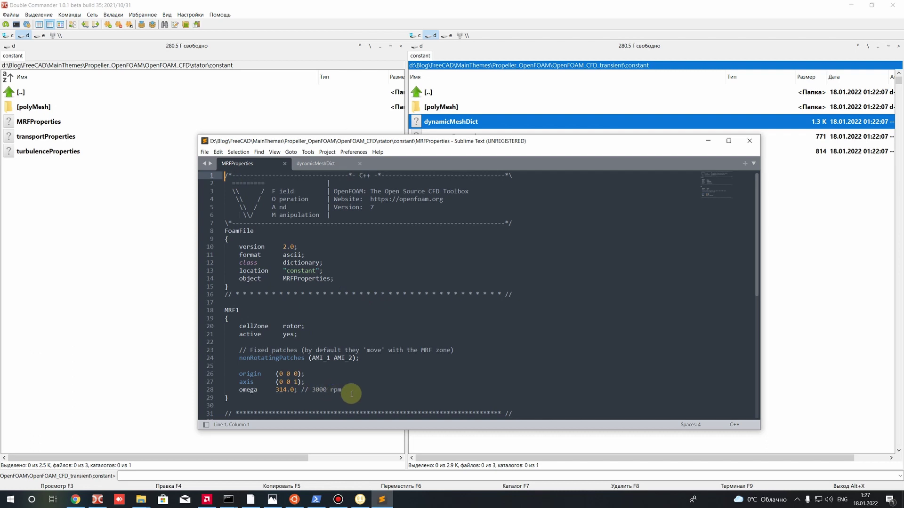
{"action": "left_click", "coordinate": [314, 164]}
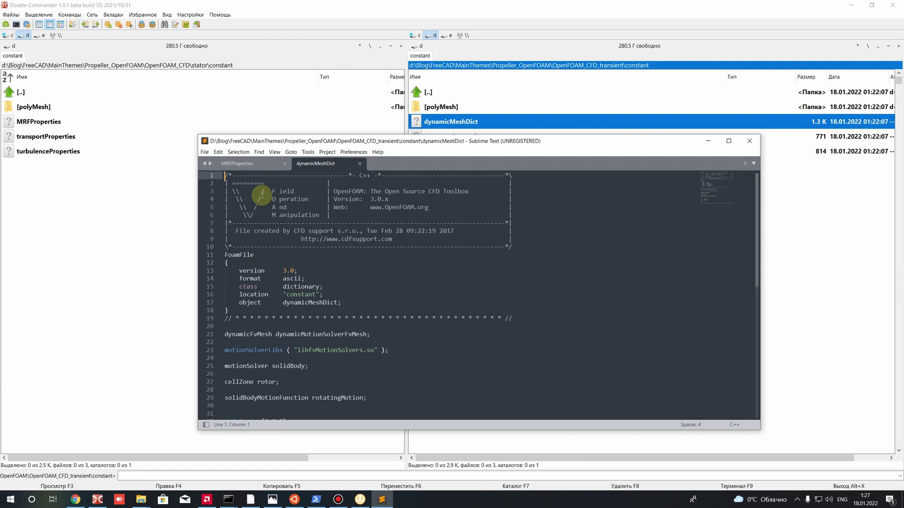
{"action": "scroll", "coordinate": [283, 235], "scroll_direction": "down", "scroll_amount": 5}
{"action": "left_click", "coordinate": [378, 278]}
{"action": "key", "text": "shift+Up"}
{"action": "key", "text": "shift+Up"}
{"action": "key", "text": "shift+Up"}
{"action": "key", "text": "shift+Up"}
{"action": "key", "text": "shift+Up"}
{"action": "key", "text": "shift+Up"}
{"action": "key", "text": "shift+Up"}
{"action": "key", "text": "shift+Up"}
{"action": "key", "text": "shift+Up"}
{"action": "left_click", "coordinate": [389, 288]}
{"action": "scroll", "coordinate": [389, 288], "scroll_direction": "up", "scroll_amount": 2}
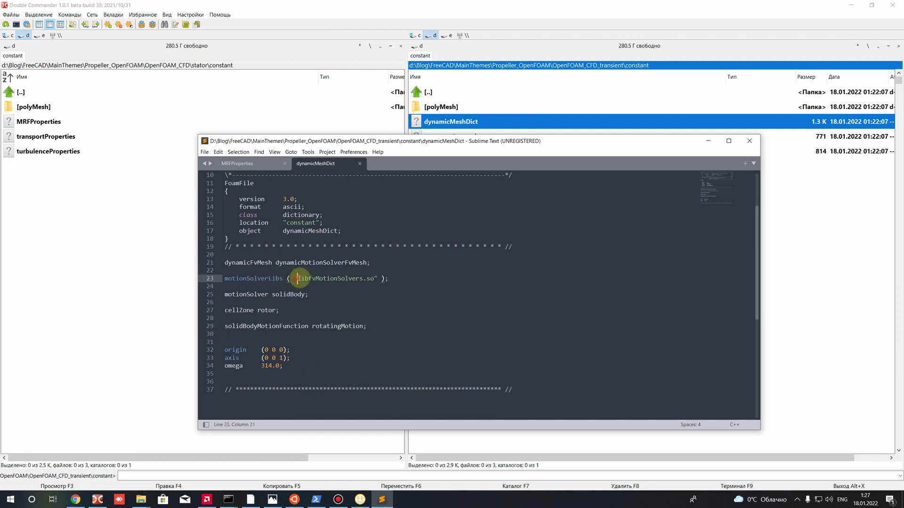
{"action": "left_click_drag", "start_coordinate": [225, 263], "coordinate": [288, 270]}
{"action": "key", "text": "shift+Right"}
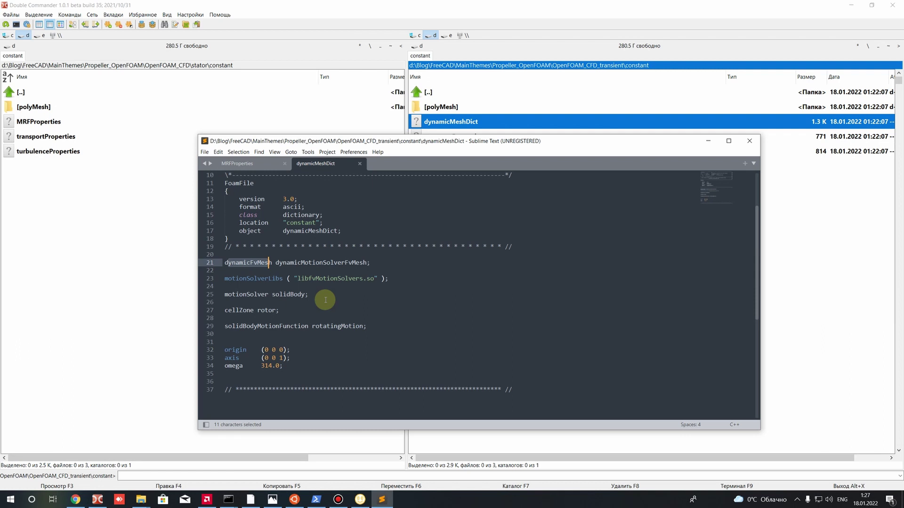
- Compare the two files' lines, highlighting the cellZone rotor entries in both
{"action": "left_click", "coordinate": [259, 164]}
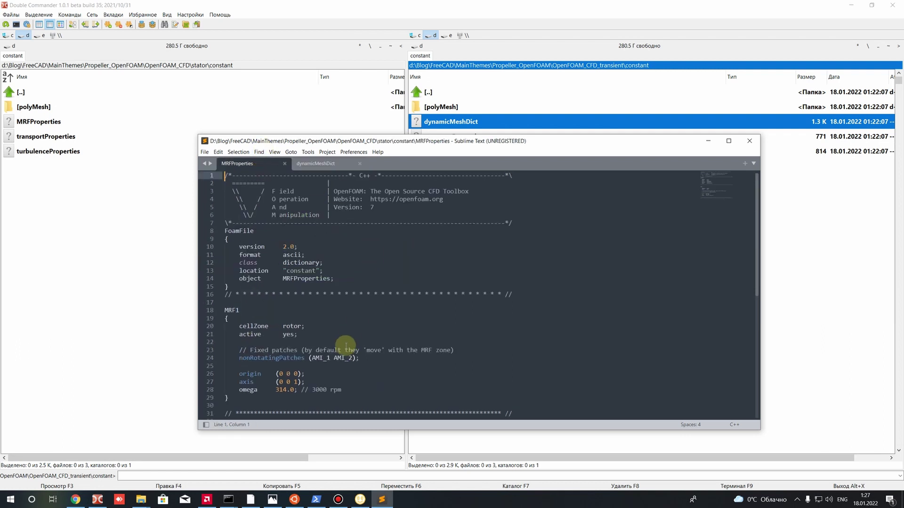
{"action": "scroll", "coordinate": [346, 346], "scroll_direction": "down", "scroll_amount": 3}
{"action": "left_click_drag", "start_coordinate": [353, 317], "coordinate": [210, 298]}
{"action": "left_click", "coordinate": [318, 165]}
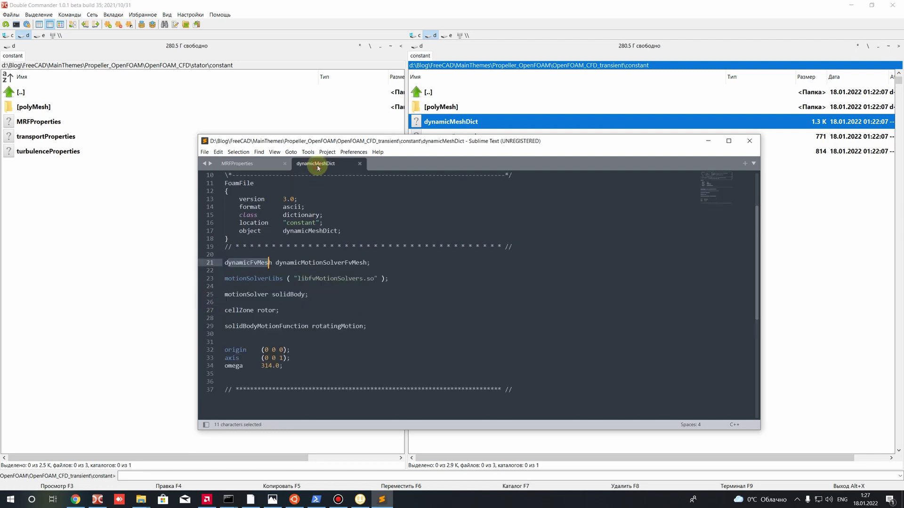
{"action": "left_click_drag", "start_coordinate": [297, 365], "coordinate": [180, 349]}
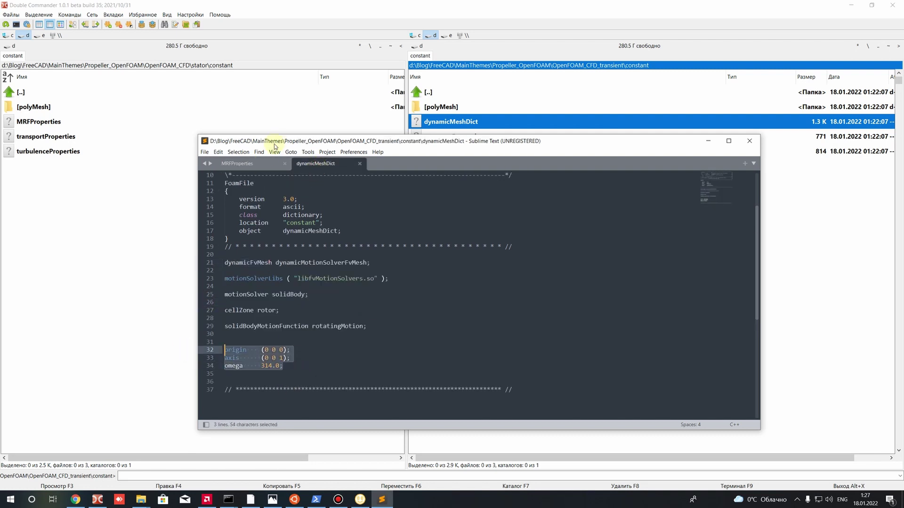
{"action": "left_click", "coordinate": [260, 163]}
{"action": "left_click_drag", "start_coordinate": [243, 254], "coordinate": [239, 255]}
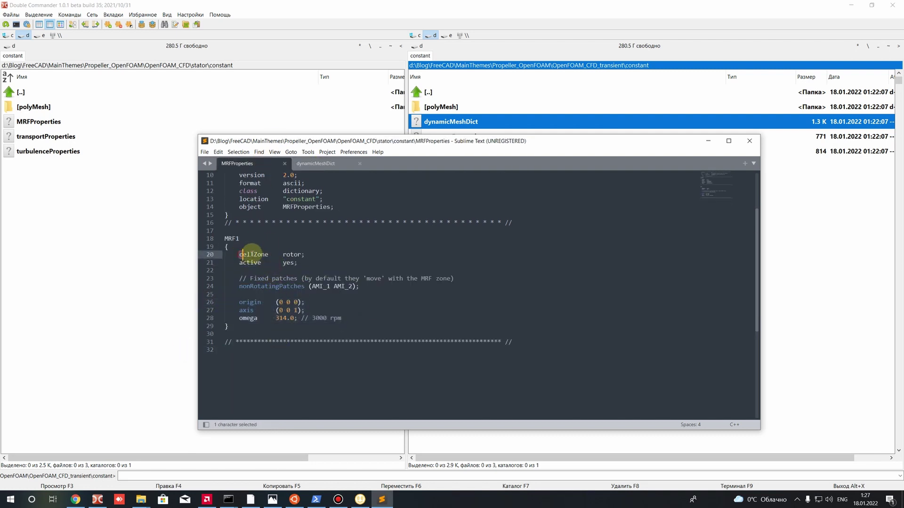
{"action": "left_click", "coordinate": [317, 164]}
{"action": "left_click_drag", "start_coordinate": [222, 311], "coordinate": [274, 310]}
{"action": "left_click", "coordinate": [279, 311]}
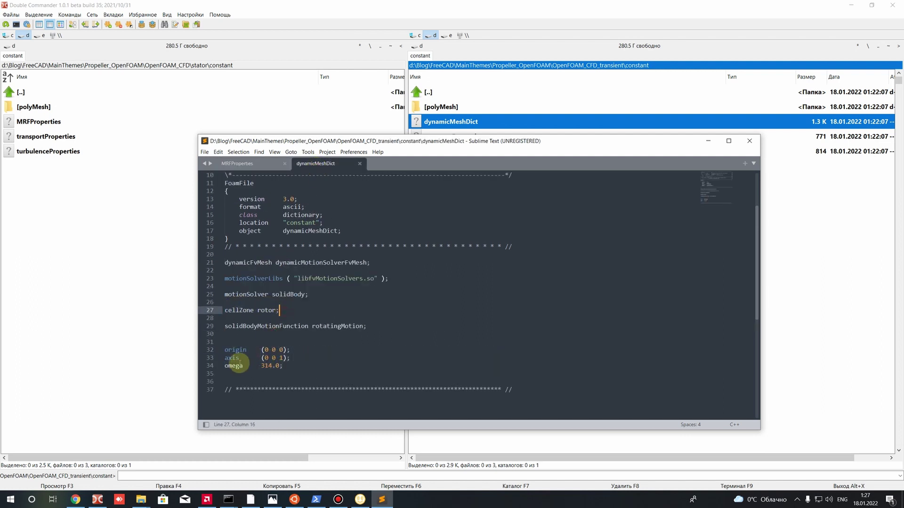
- Compare origin, axis and omega 314.0 against MRFProperties' 3000 rpm omega, then close both files
{"action": "mouse_move", "coordinate": [225, 342]}
{"action": "left_mouse_down"}
{"action": "mouse_move", "coordinate": [292, 349]}
{"action": "mouse_move", "coordinate": [225, 350]}
{"action": "left_mouse_up"}
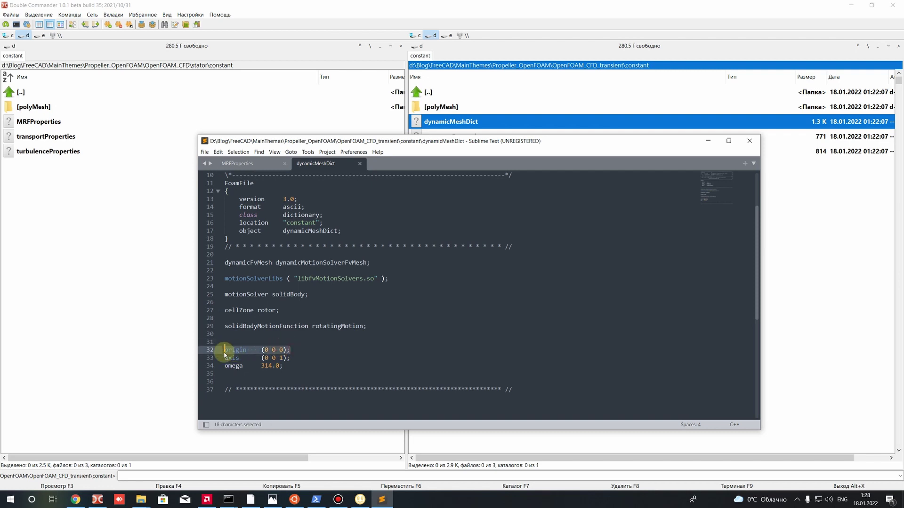
{"action": "left_click", "coordinate": [288, 353]}
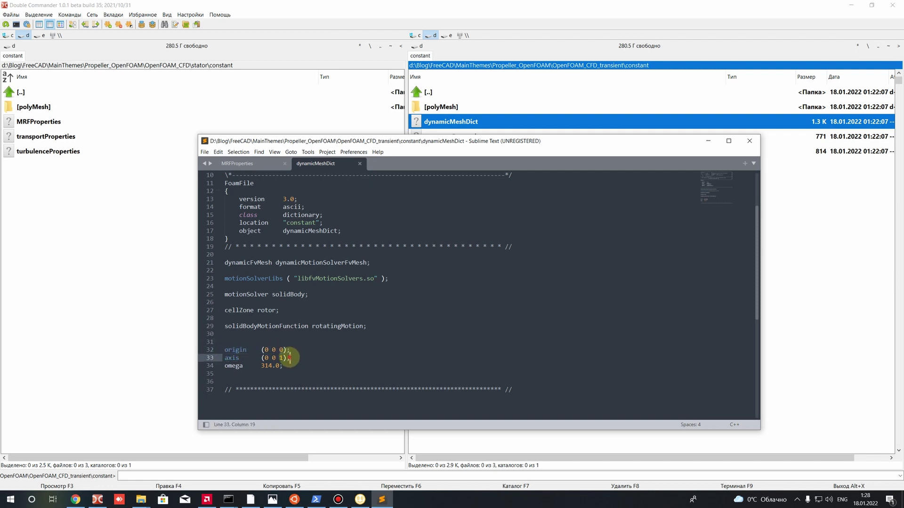
{"action": "left_click", "coordinate": [246, 165]}
{"action": "left_click_drag", "start_coordinate": [303, 310], "coordinate": [238, 310]}
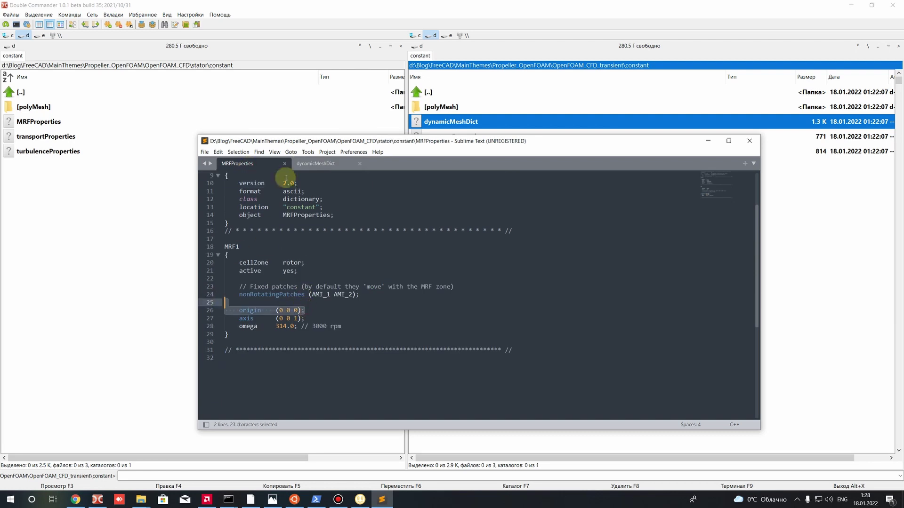
{"action": "left_click", "coordinate": [313, 163]}
{"action": "left_click_drag", "start_coordinate": [280, 359], "coordinate": [285, 361]}
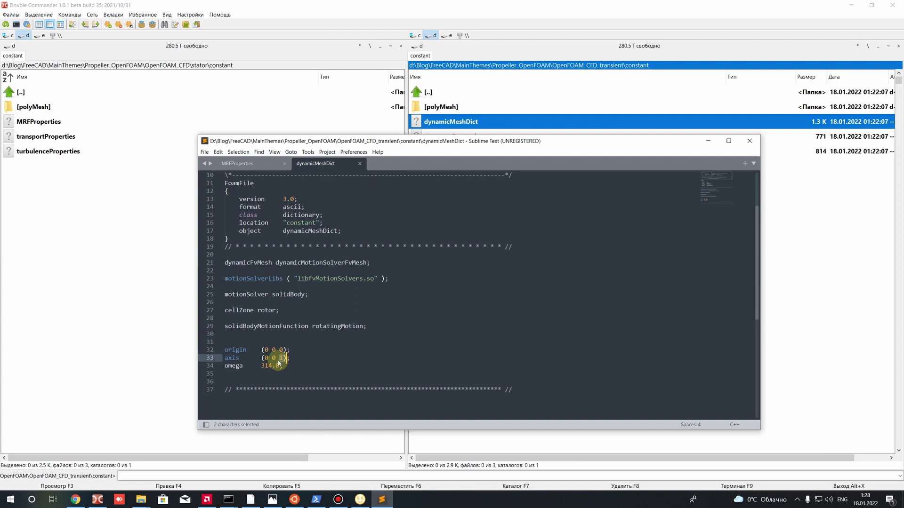
{"action": "left_click_drag", "start_coordinate": [278, 365], "coordinate": [217, 364]}
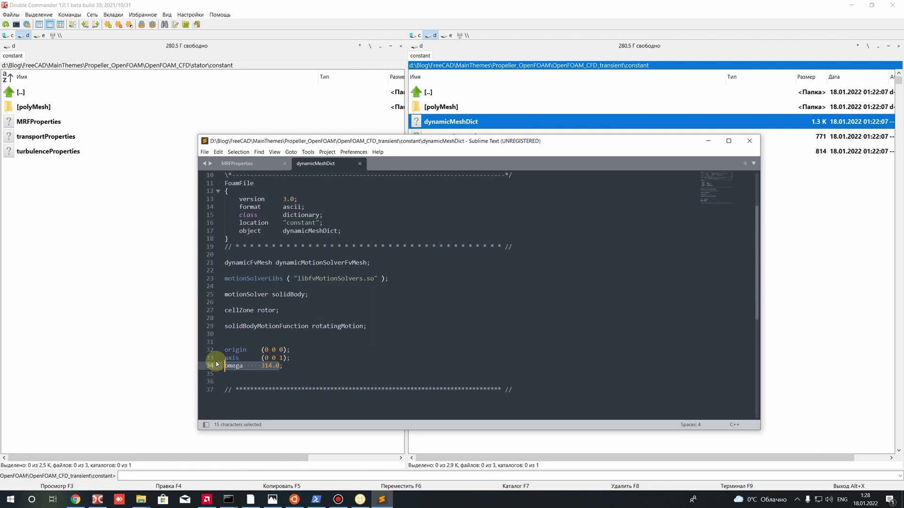
{"action": "left_click", "coordinate": [237, 163]}
{"action": "left_click", "coordinate": [301, 326]}
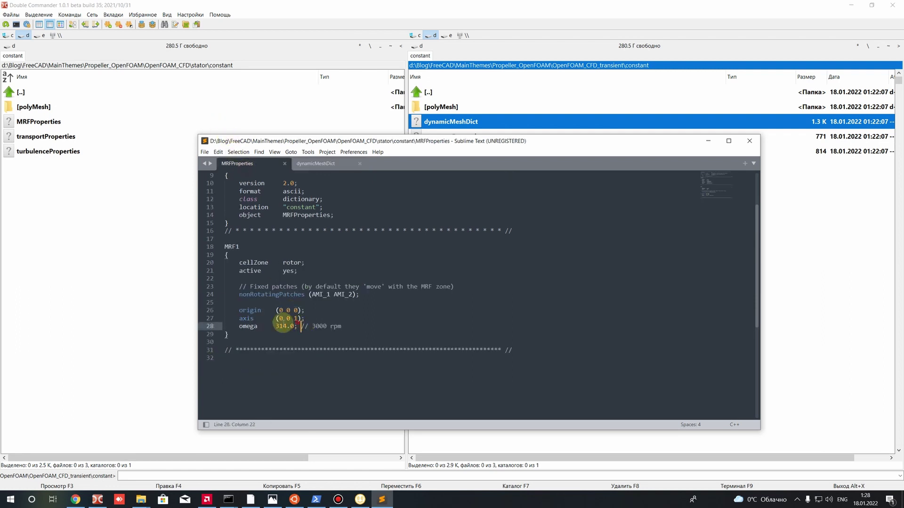
{"action": "left_click", "coordinate": [320, 164]}
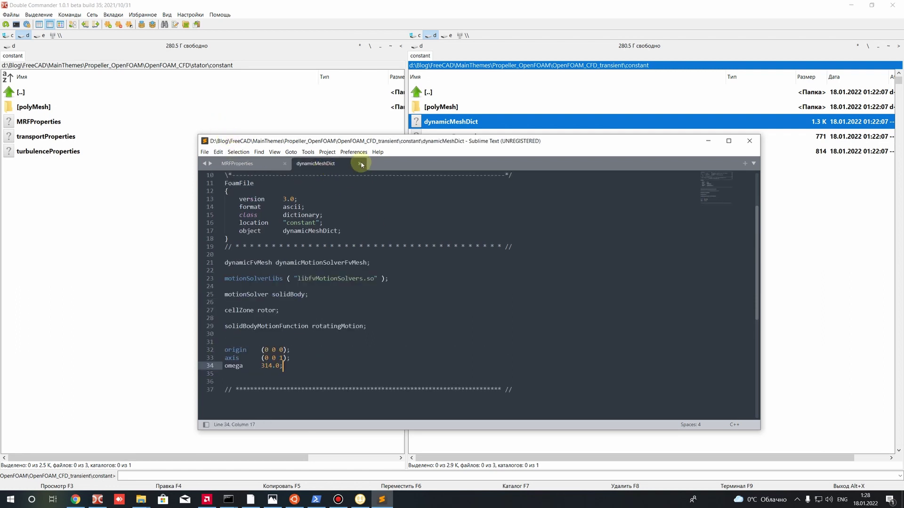
{"action": "left_click", "coordinate": [360, 164]}
{"action": "left_click", "coordinate": [285, 163]}
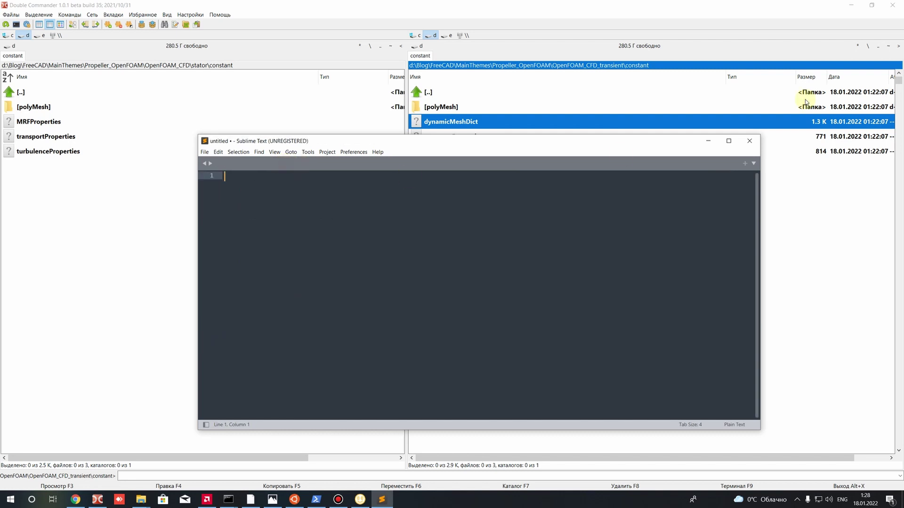
- Close the editor and select the transportProperties and turbulenceProperties files in both constant folders
{"action": "left_click", "coordinate": [750, 141]}
{"action": "left_click", "coordinate": [462, 138]}
{"action": "left_click", "coordinate": [49, 137]}
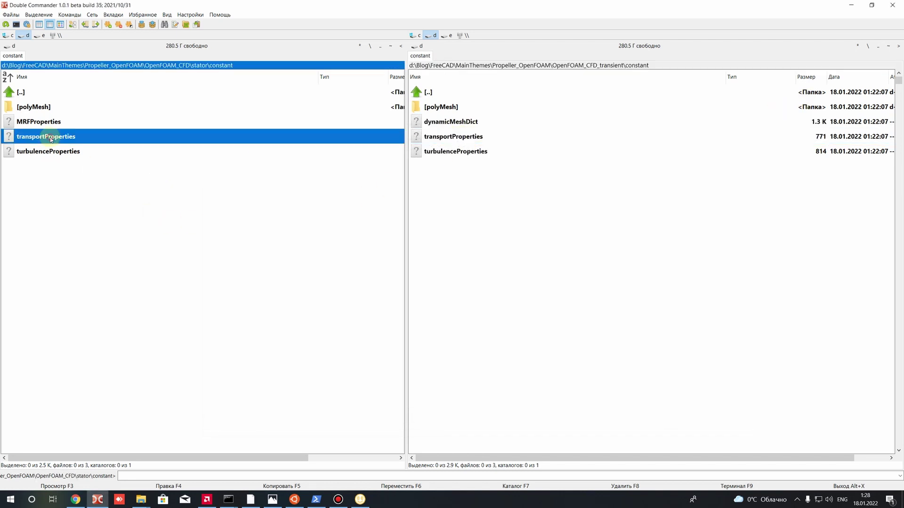
{"action": "left_click", "coordinate": [432, 159]}
{"action": "left_click", "coordinate": [48, 151]}
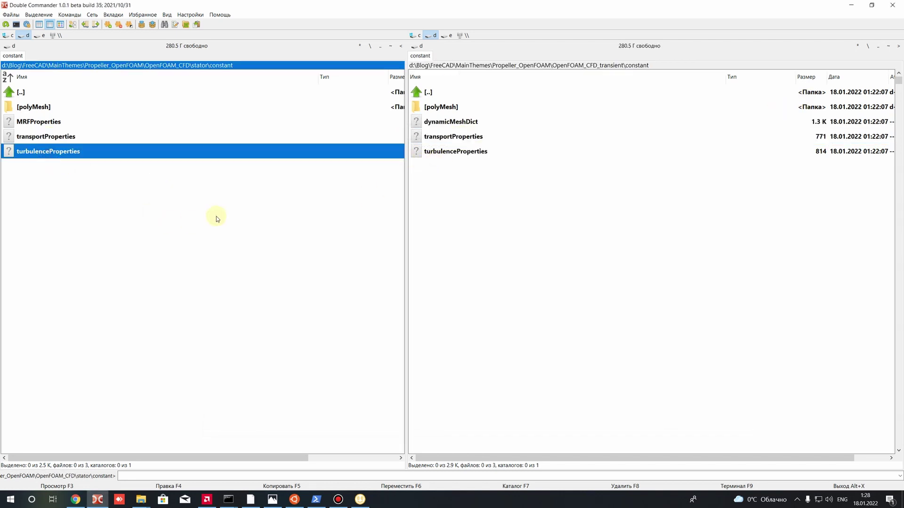
- Go up from both constant folders into each case's system folder and right-click the stator controlDict
{"action": "key", "text": "BackSpace"}
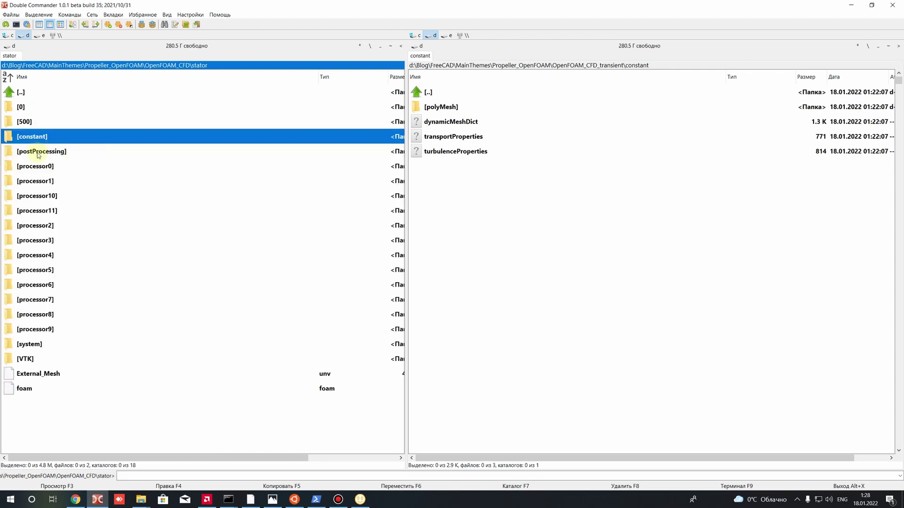
{"action": "left_click", "coordinate": [493, 196]}
{"action": "key", "text": "BackSpace"}
{"action": "double_click", "coordinate": [433, 137]}
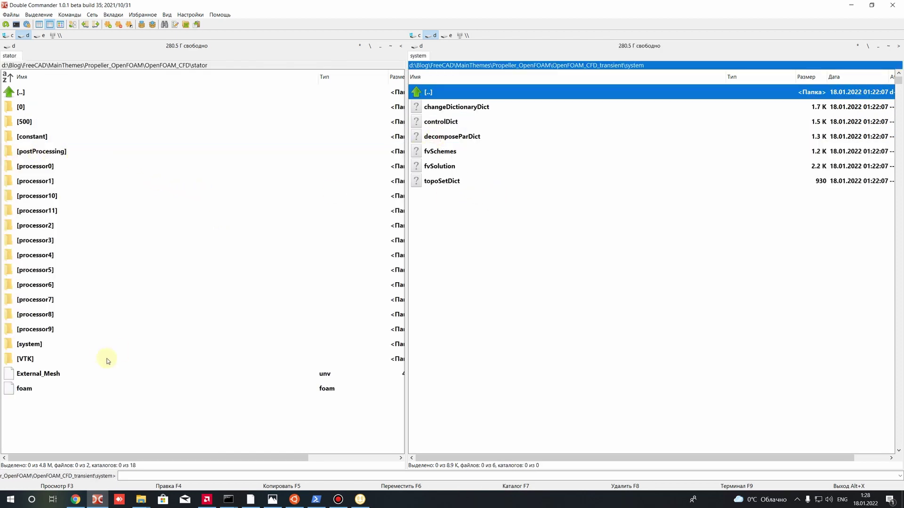
{"action": "double_click", "coordinate": [38, 346]}
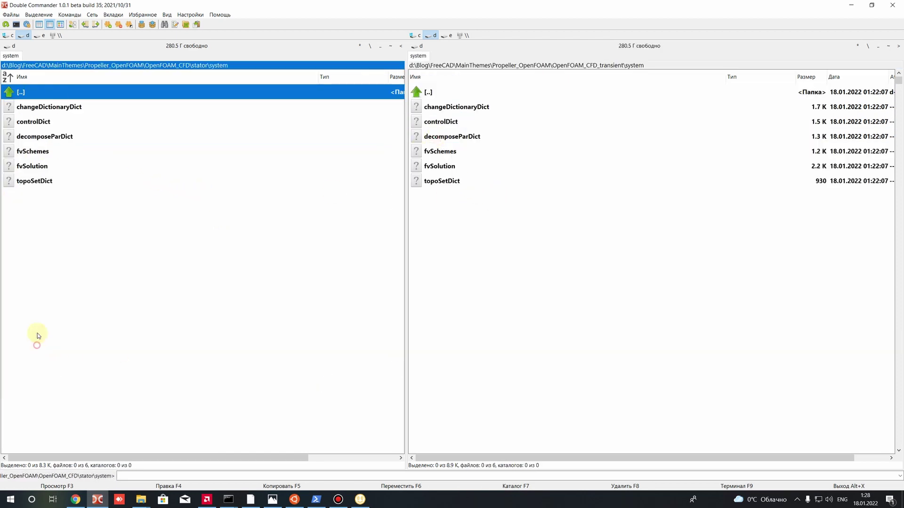
{"action": "left_click", "coordinate": [37, 124]}
{"action": "right_click", "coordinate": [37, 124]}
- Open the stator and transient controlDict files side by side in Sublime Text
{"action": "left_click", "coordinate": [71, 144]}
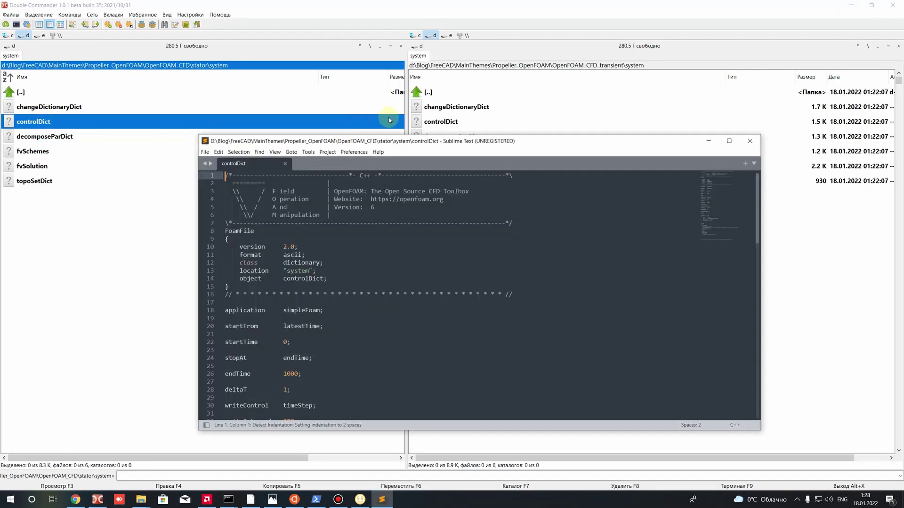
{"action": "left_click_drag", "start_coordinate": [377, 142], "coordinate": [358, 161]}
{"action": "left_click", "coordinate": [438, 122]}
{"action": "right_click", "coordinate": [437, 122]}
{"action": "left_click", "coordinate": [479, 144]}
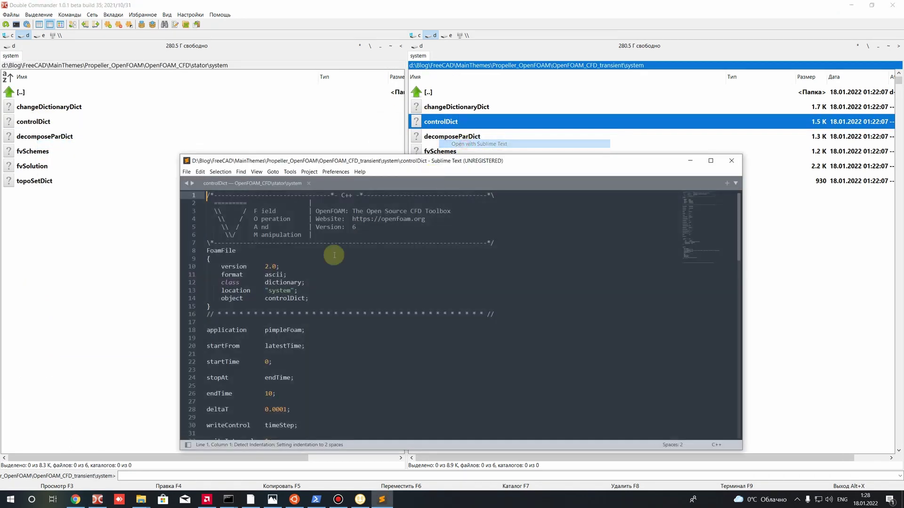
- Compare the application entries: simpleFoam in the stator case versus pimpleFoam in the transient case
{"action": "left_click", "coordinate": [254, 183]}
{"action": "scroll", "coordinate": [259, 272], "scroll_direction": "down", "scroll_amount": 3}
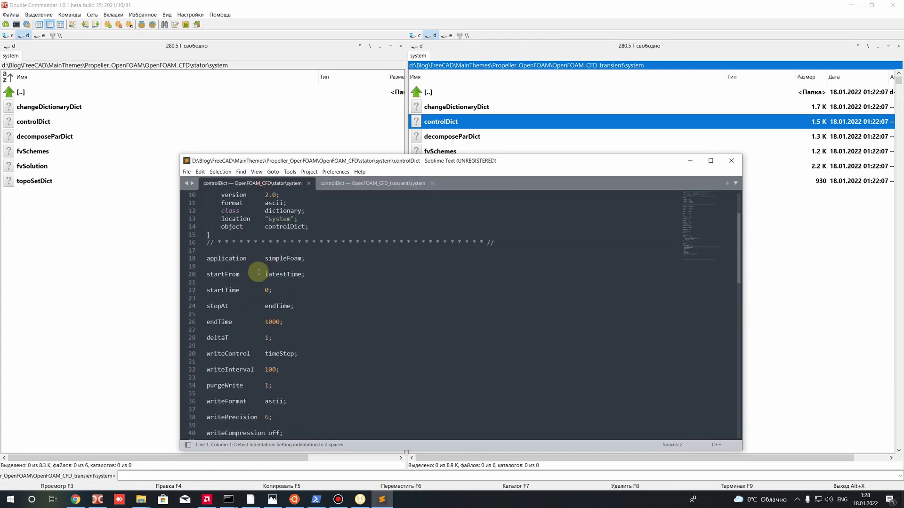
{"action": "left_click_drag", "start_coordinate": [264, 259], "coordinate": [302, 258]}
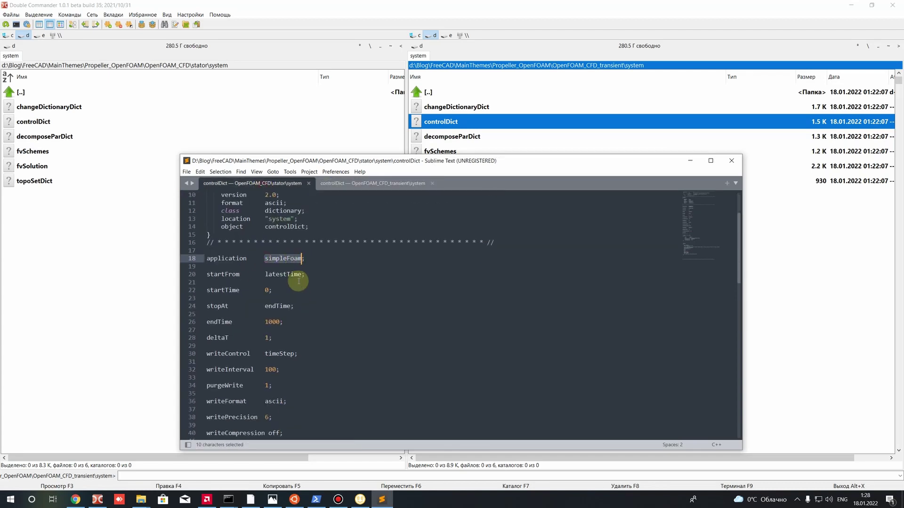
{"action": "left_click_drag", "start_coordinate": [247, 259], "coordinate": [207, 258]}
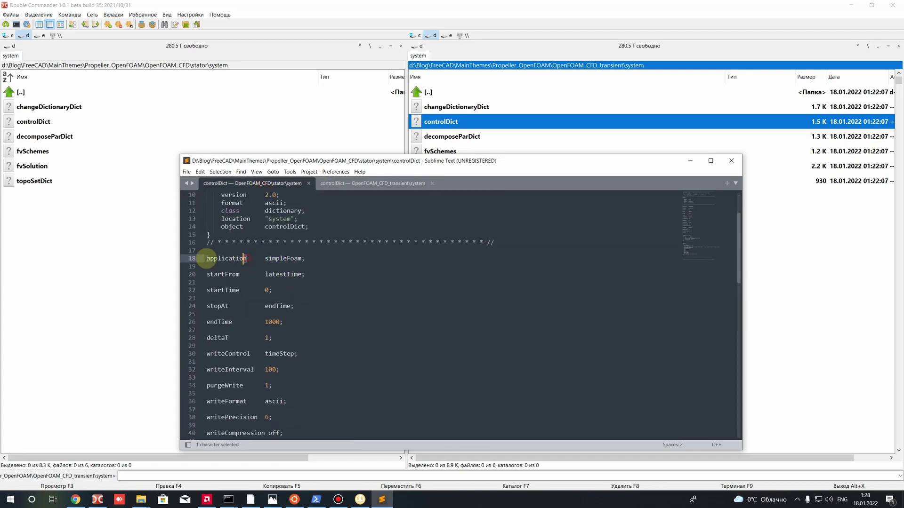
{"action": "left_click", "coordinate": [354, 183]}
{"action": "left_click_drag", "start_coordinate": [261, 330], "coordinate": [252, 322]}
- Compare the startTime entries of the stator and transient controlDicts
{"action": "left_click", "coordinate": [266, 186]}
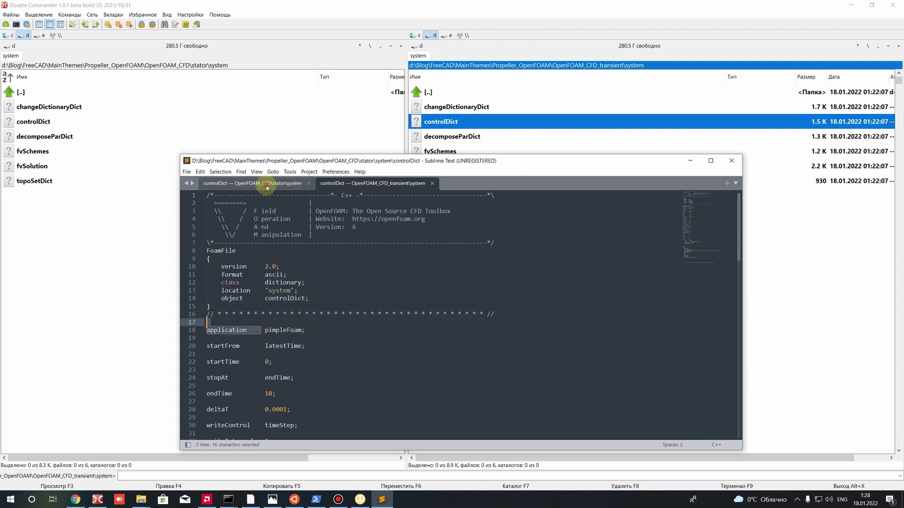
{"action": "left_click_drag", "start_coordinate": [273, 243], "coordinate": [207, 242]}
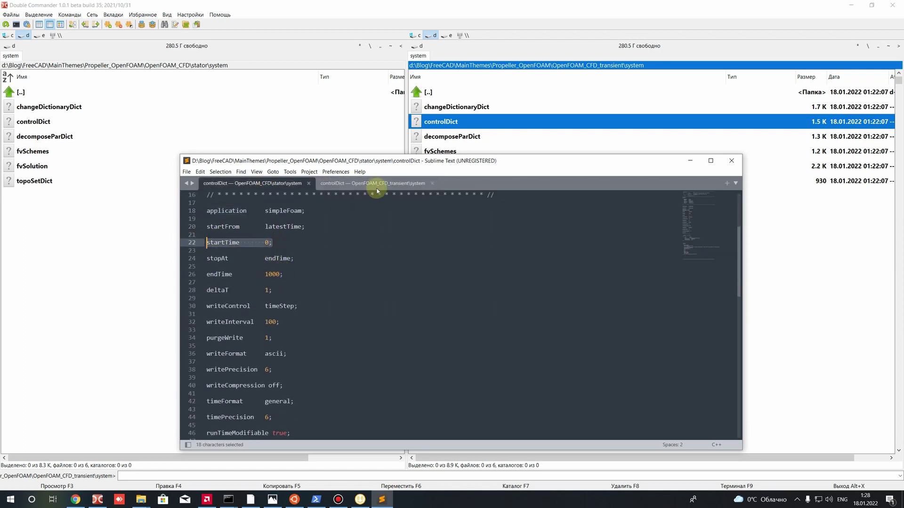
{"action": "left_click", "coordinate": [377, 188]}
{"action": "left_click", "coordinate": [282, 361]}
{"action": "scroll", "coordinate": [278, 329], "scroll_direction": "down", "scroll_amount": 1}
- Compare endTime and deltaT: stator 1000 and 1 versus transient 10 and 0.0001
{"action": "left_click", "coordinate": [267, 186]}
{"action": "scroll", "coordinate": [264, 235], "scroll_direction": "down", "scroll_amount": 5}
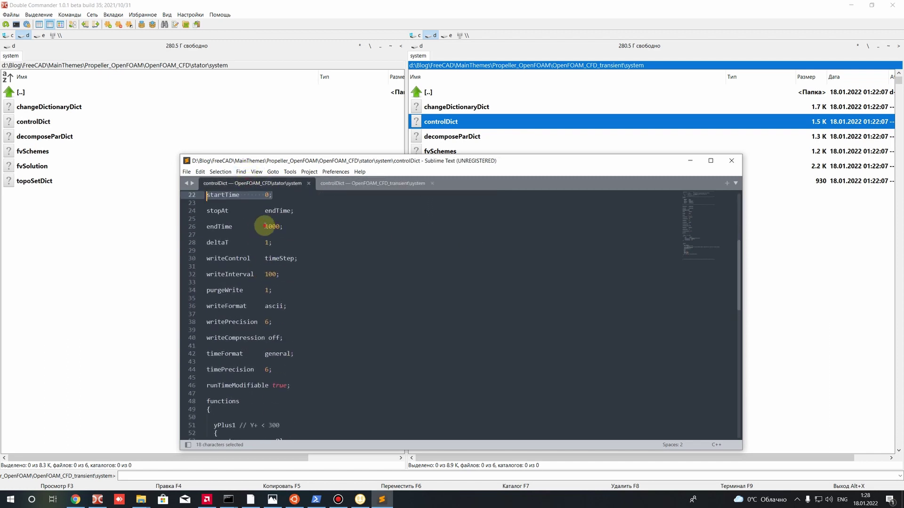
{"action": "left_click_drag", "start_coordinate": [265, 226], "coordinate": [283, 228]}
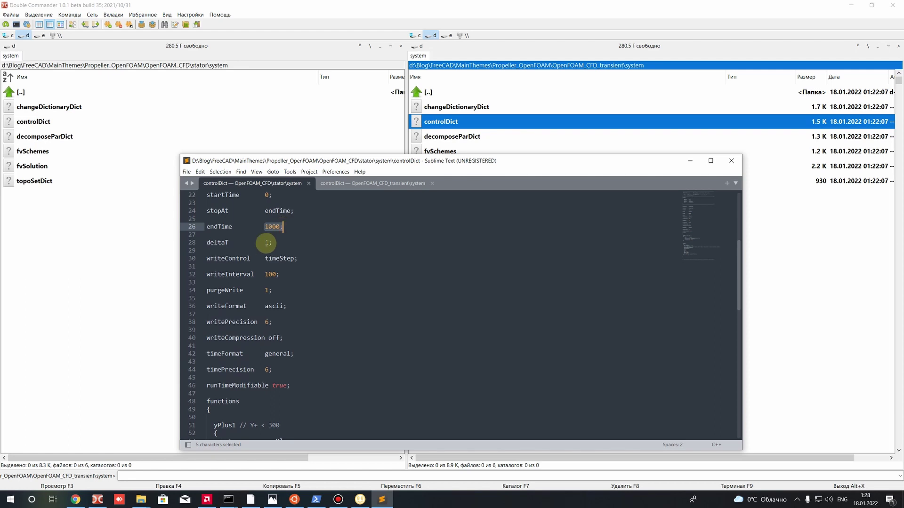
{"action": "double_click", "coordinate": [266, 242]}
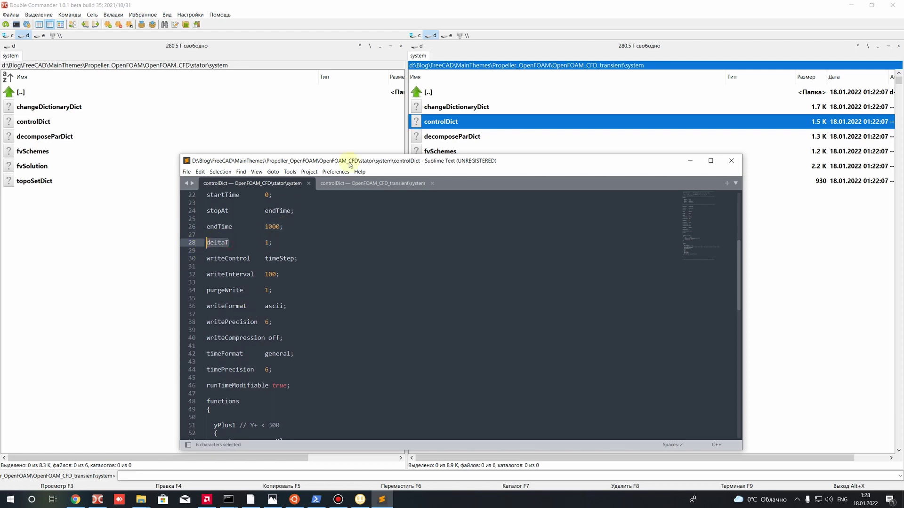
{"action": "left_click", "coordinate": [365, 183]}
{"action": "scroll", "coordinate": [282, 278], "scroll_direction": "down", "scroll_amount": 2}
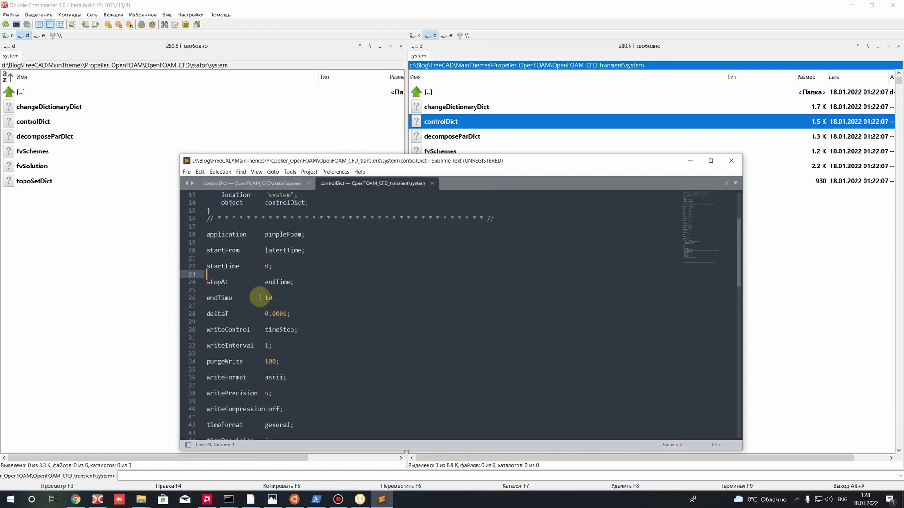
{"action": "left_click_drag", "start_coordinate": [264, 298], "coordinate": [272, 298]}
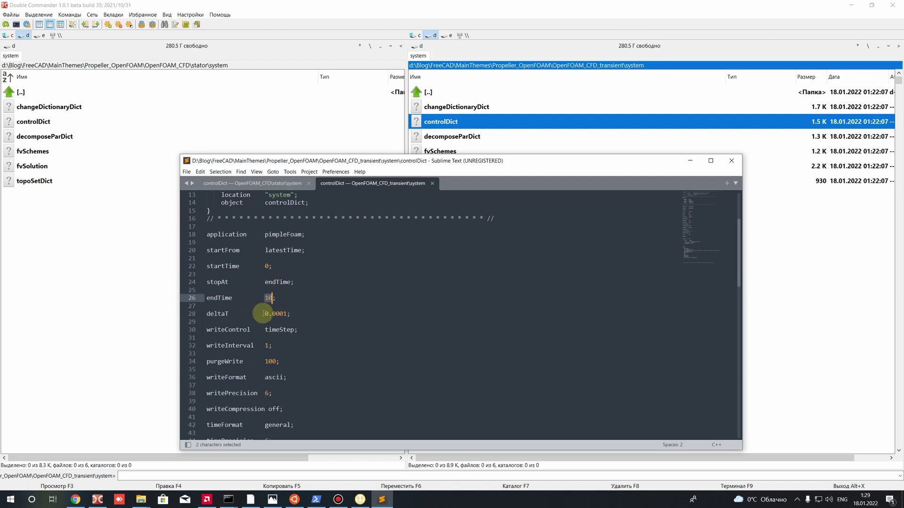
{"action": "left_click", "coordinate": [264, 313]}
{"action": "left_click", "coordinate": [218, 300]}
{"action": "left_click", "coordinate": [240, 313]}
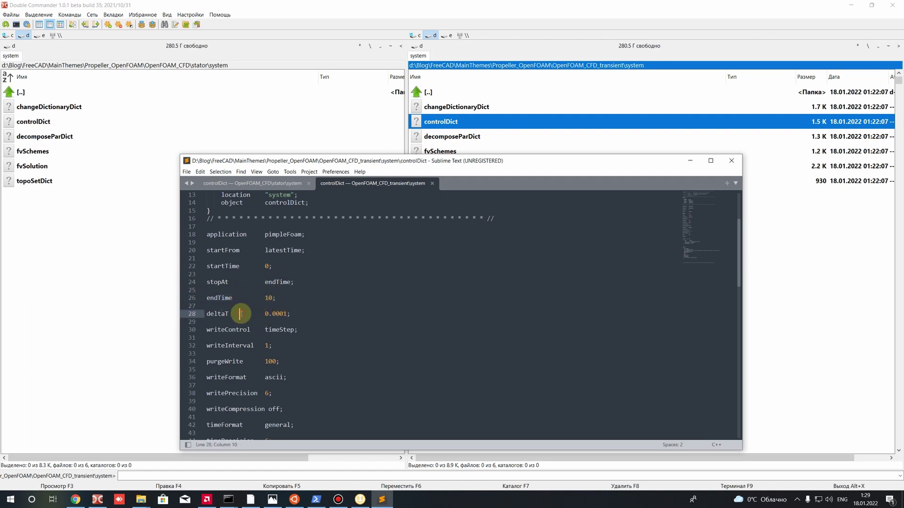
{"action": "left_click_drag", "start_coordinate": [265, 313], "coordinate": [288, 315]}
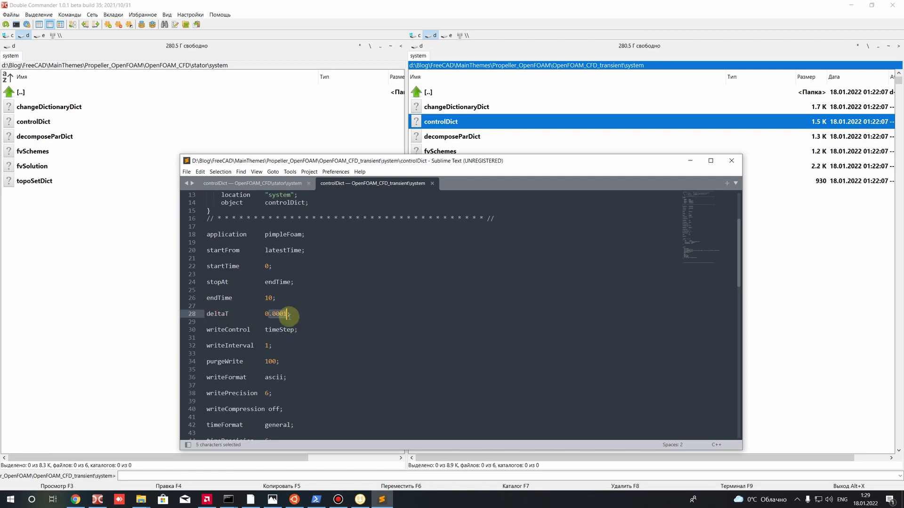
{"action": "scroll", "coordinate": [288, 315], "scroll_direction": "down", "scroll_amount": 2}
{"action": "scroll", "coordinate": [256, 287], "scroll_direction": "down", "scroll_amount": 2}
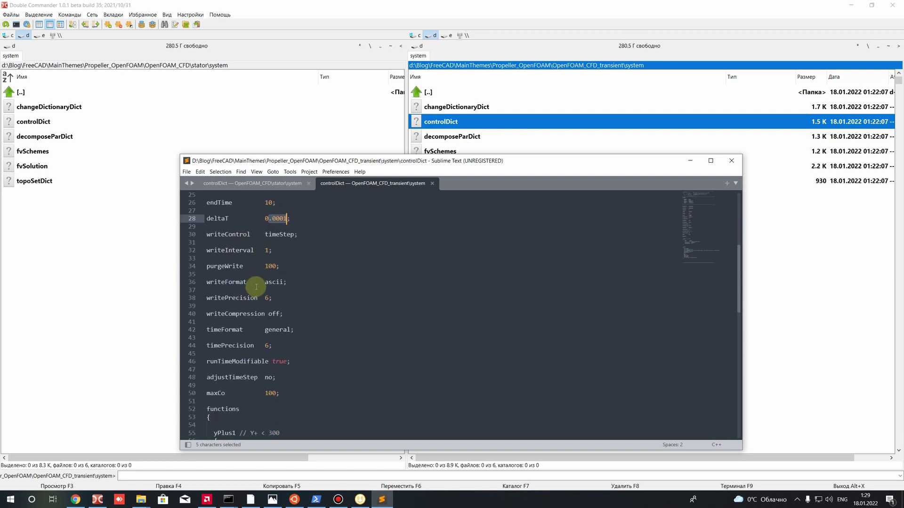
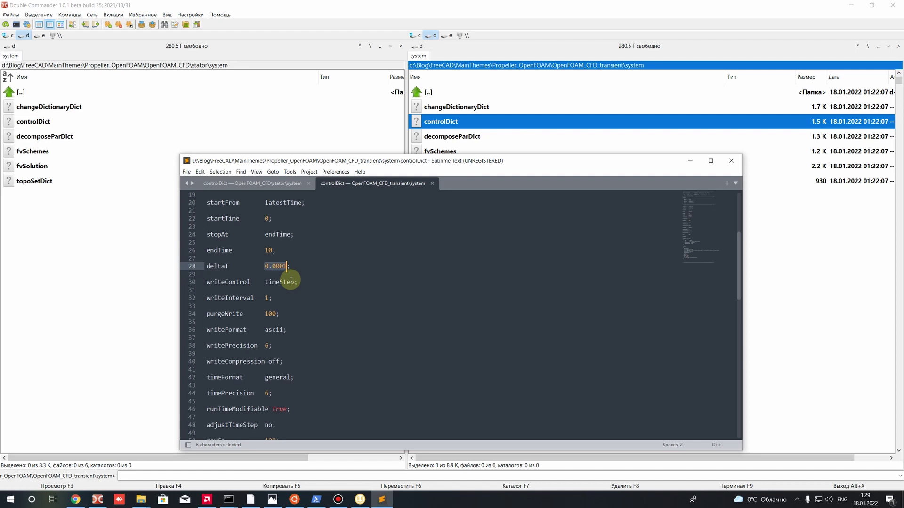
- Try a new maxCo value, restore it to 100 and save the transient controlDict
{"action": "scroll", "coordinate": [291, 281], "scroll_direction": "down", "scroll_amount": 3}
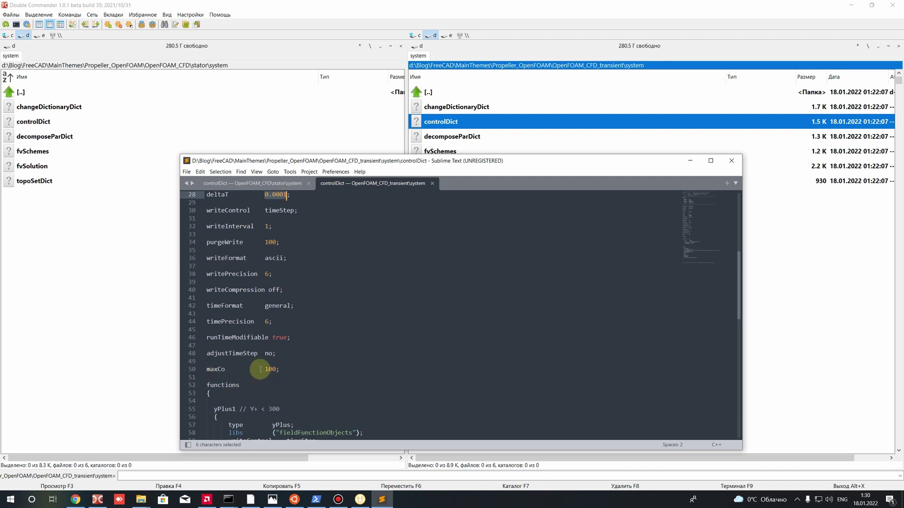
{"action": "left_click_drag", "start_coordinate": [264, 369], "coordinate": [275, 369]}
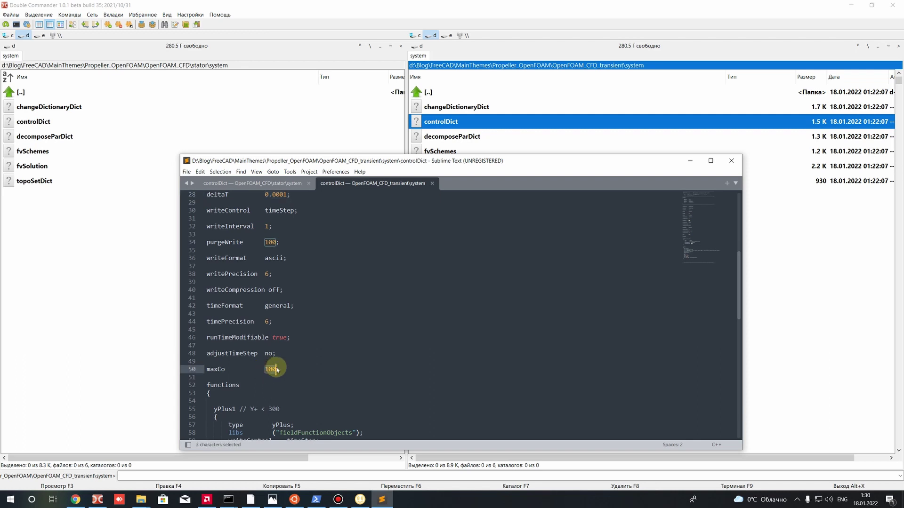
{"action": "type", "text": "5"}
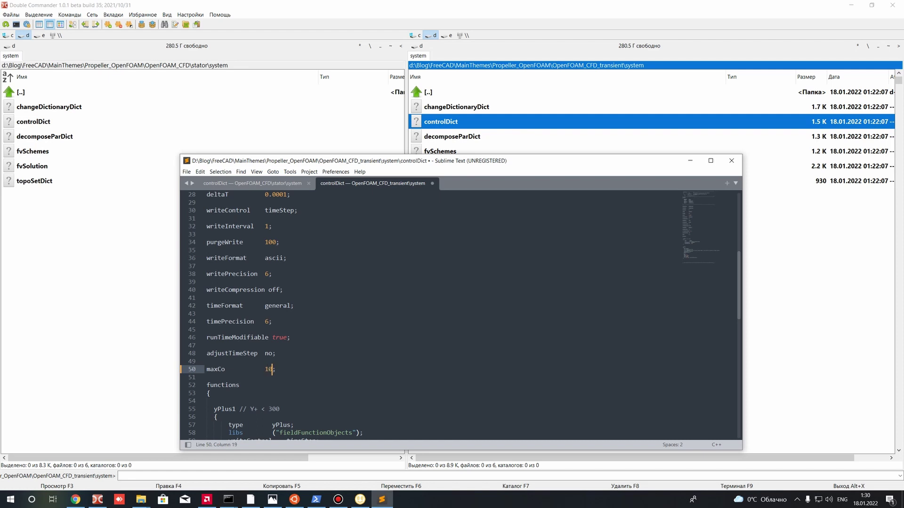
{"action": "key", "text": "ctrl+s"}
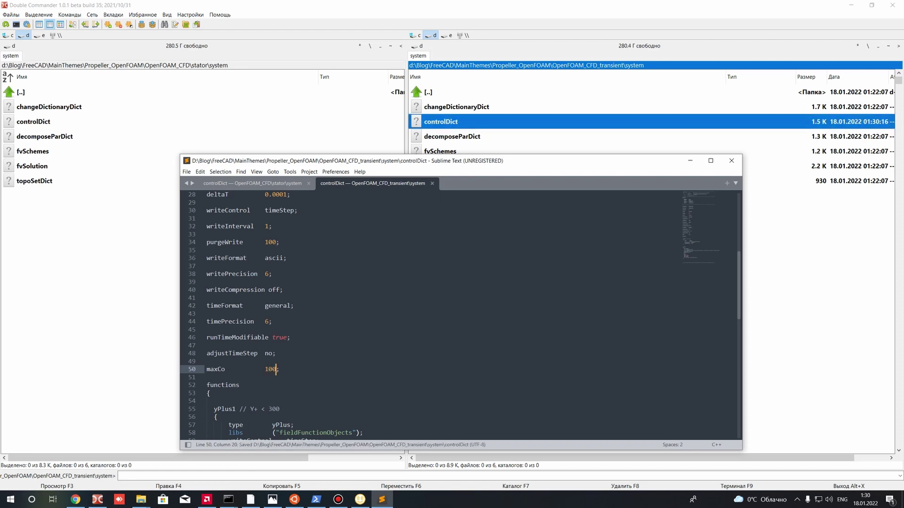
- Change adjustTimeStep from no to yes in the transient controlDict and save the file
{"action": "mouse_move", "coordinate": [294, 369]}
{"action": "left_mouse_down"}
{"action": "mouse_move", "coordinate": [233, 374]}
{"action": "mouse_move", "coordinate": [285, 372]}
{"action": "left_mouse_up"}
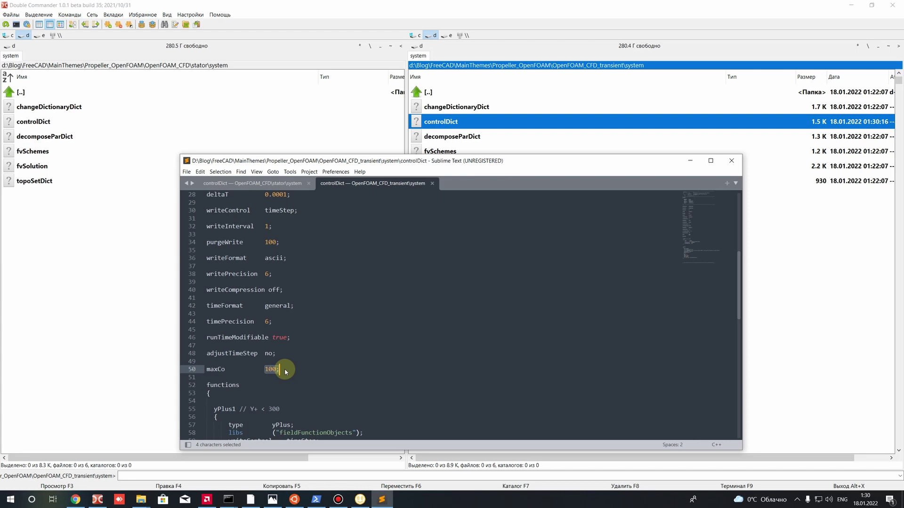
{"action": "scroll", "coordinate": [293, 390], "scroll_direction": "up", "scroll_amount": 2}
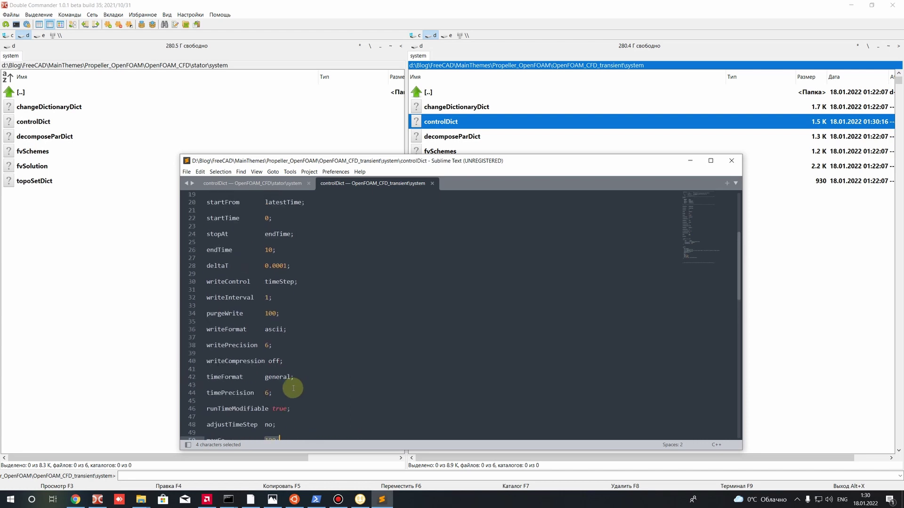
{"action": "scroll", "coordinate": [278, 370], "scroll_direction": "down", "scroll_amount": 2}
{"action": "left_click", "coordinate": [253, 354]}
{"action": "double_click", "coordinate": [269, 353]}
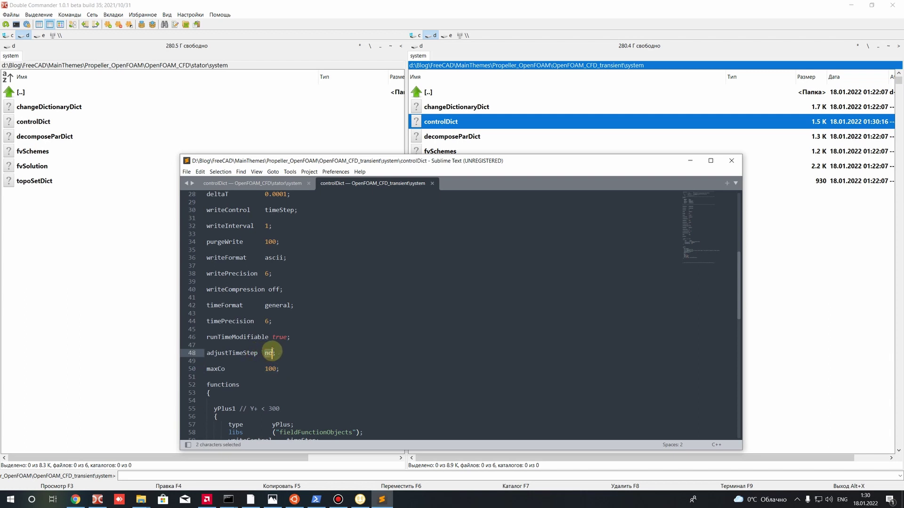
{"action": "type", "text": "yw"}
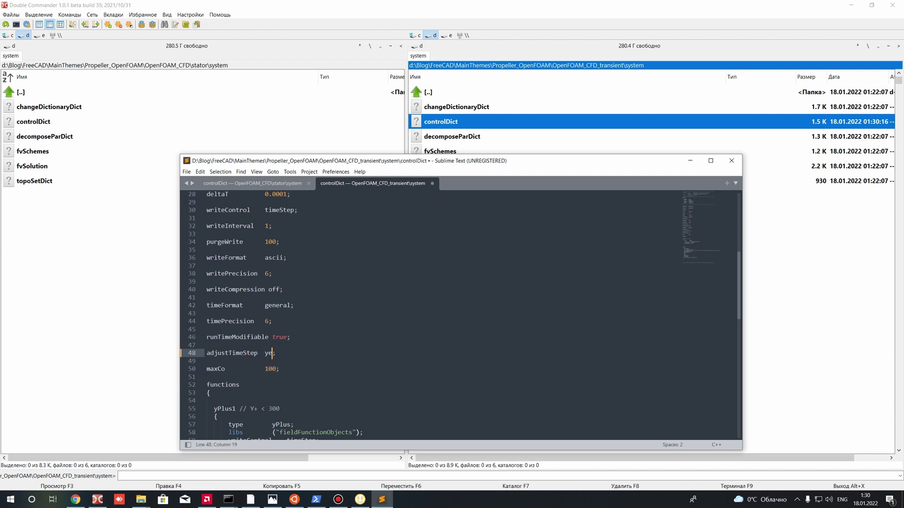
{"action": "key", "text": "ctrl+s"}
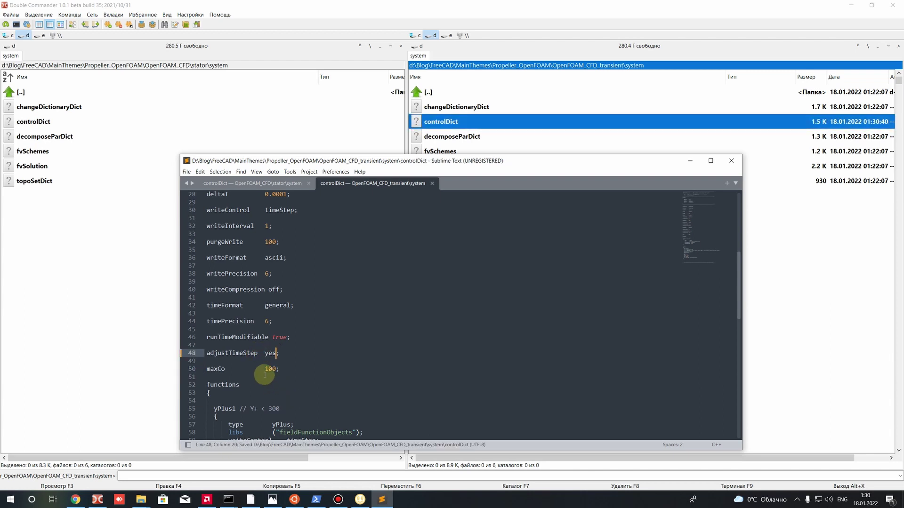
{"action": "left_click_drag", "start_coordinate": [264, 369], "coordinate": [204, 369]}
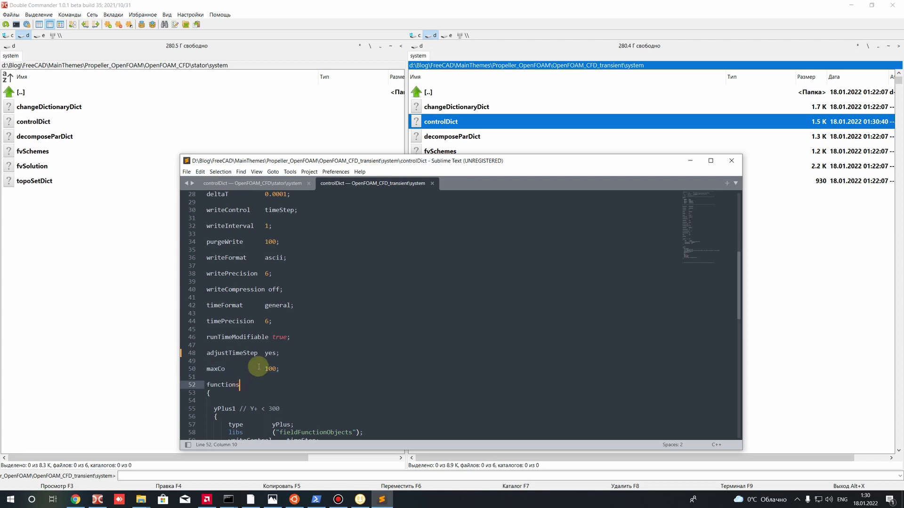
- Review the maxCo 100 and deltaT 0.0001 lines in the transient controlDict
{"action": "scroll", "coordinate": [276, 283], "scroll_direction": "up", "scroll_amount": 2}
{"action": "left_click_drag", "start_coordinate": [261, 242], "coordinate": [301, 242]}
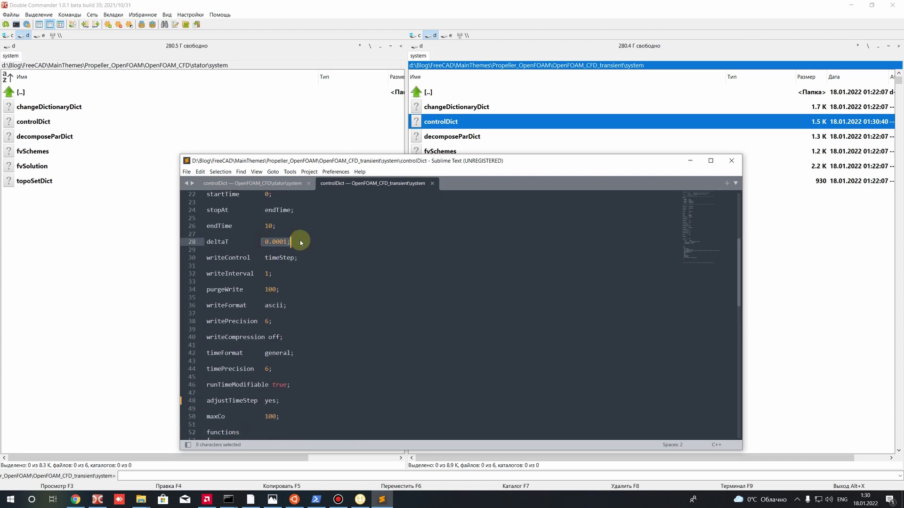
{"action": "scroll", "coordinate": [302, 243], "scroll_direction": "down", "scroll_amount": 2}
{"action": "scroll", "coordinate": [298, 245], "scroll_direction": "up", "scroll_amount": 2}
{"action": "scroll", "coordinate": [257, 335], "scroll_direction": "down", "scroll_amount": 3}
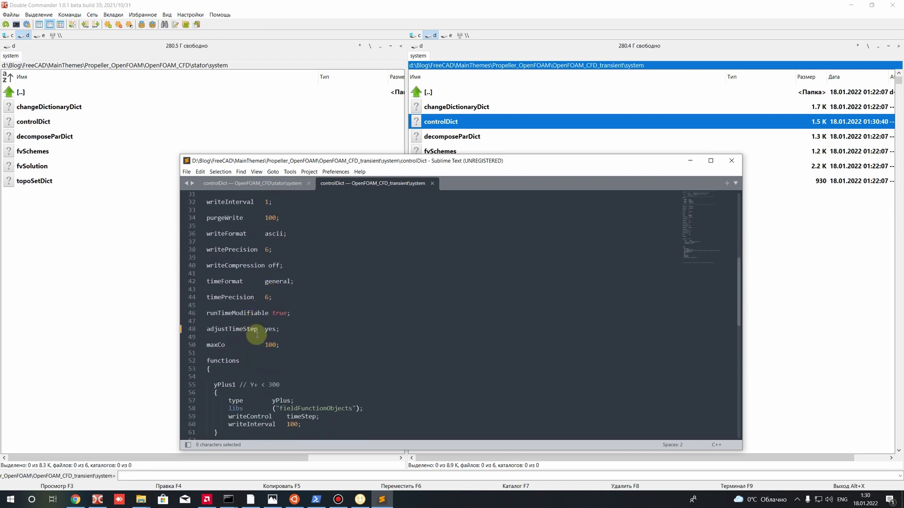
{"action": "left_click_drag", "start_coordinate": [263, 345], "coordinate": [280, 346]}
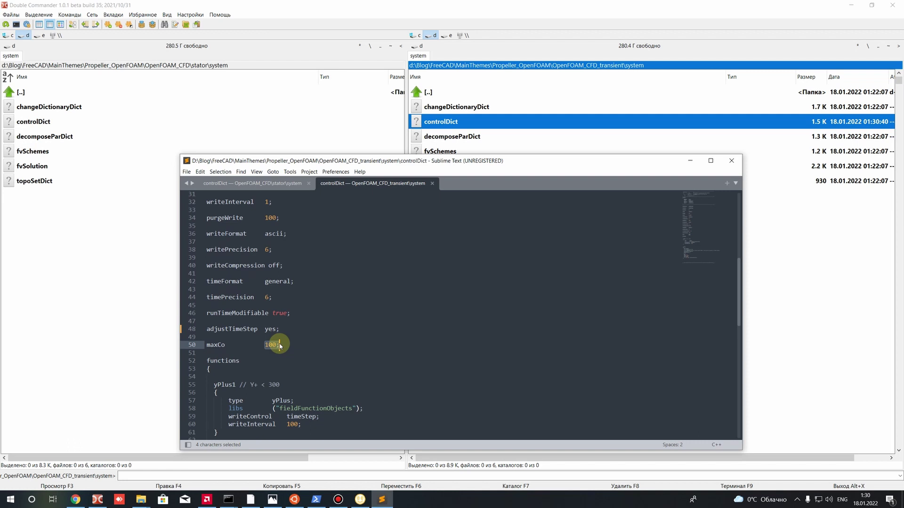
{"action": "left_click", "coordinate": [264, 345]}
{"action": "double_click", "coordinate": [272, 346]}
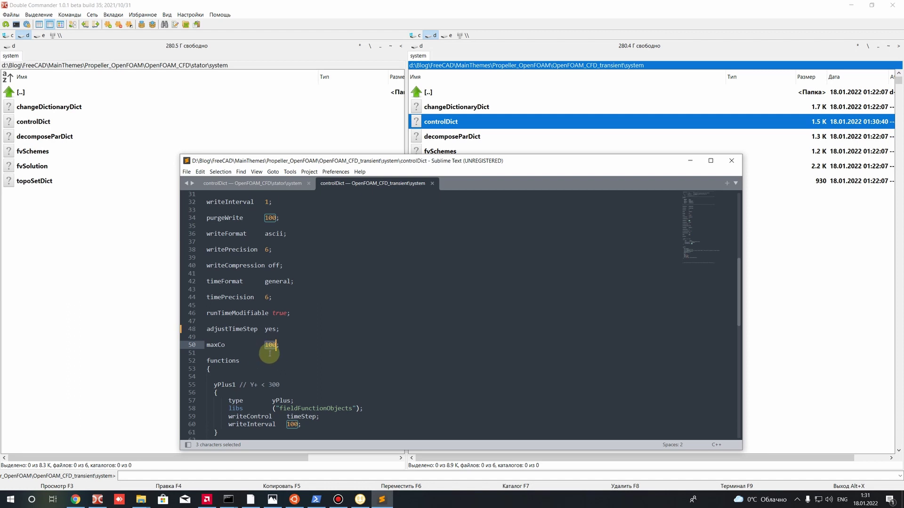
{"action": "scroll", "coordinate": [292, 304], "scroll_direction": "up", "scroll_amount": 4}
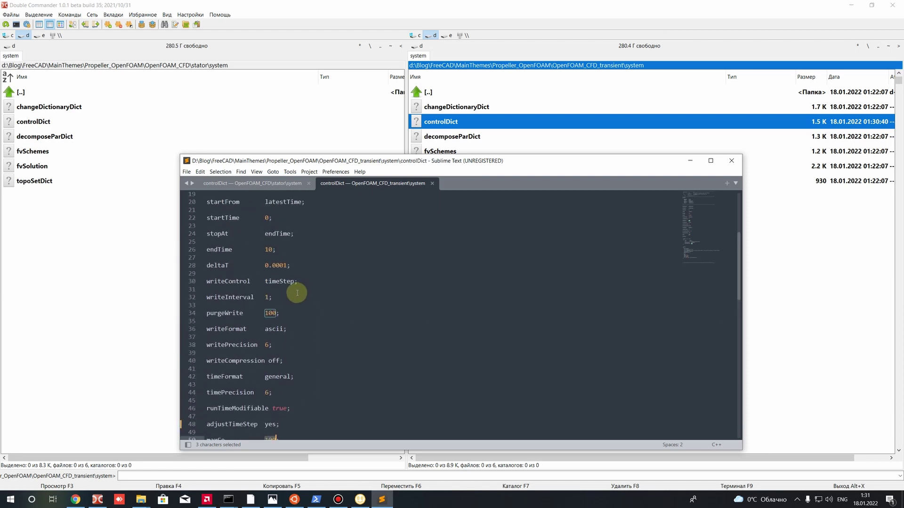
{"action": "left_click_drag", "start_coordinate": [290, 265], "coordinate": [210, 265]}
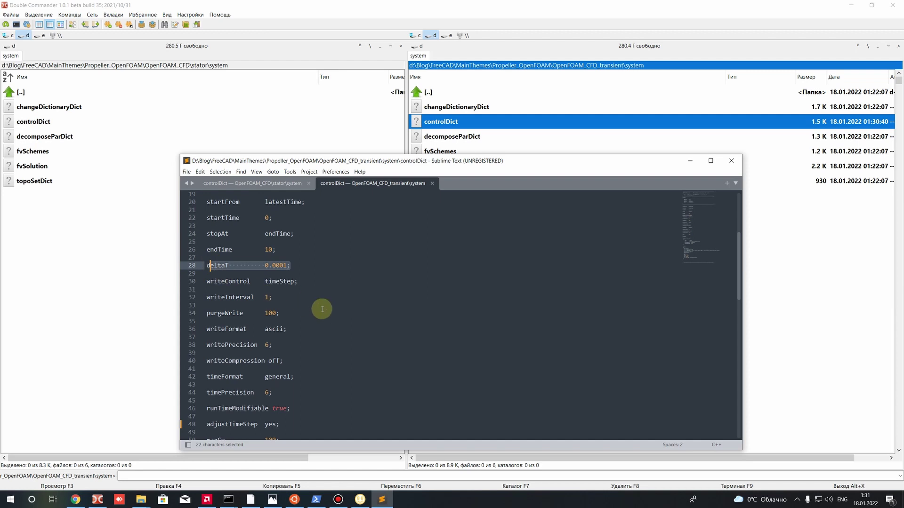
{"action": "scroll", "coordinate": [319, 307], "scroll_direction": "down", "scroll_amount": 2}
{"action": "scroll", "coordinate": [319, 283], "scroll_direction": "down", "scroll_amount": 4}
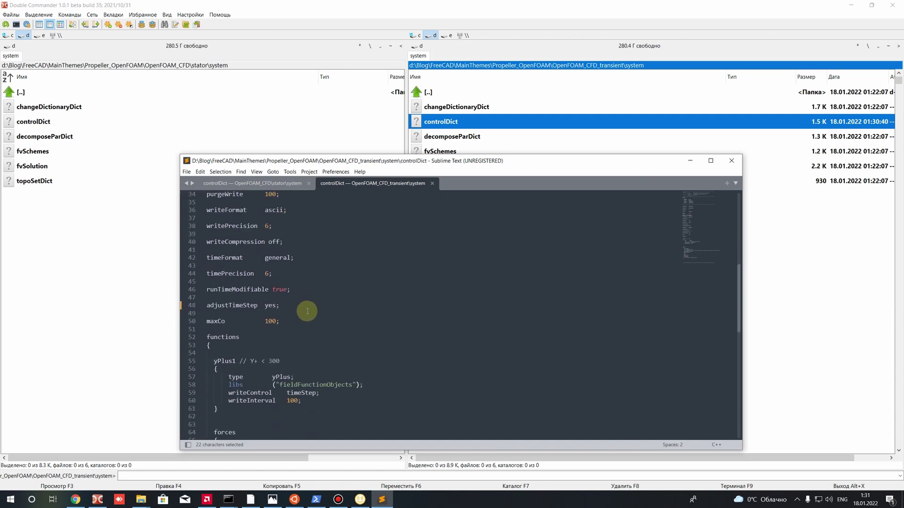
- Save the transient controlDict and check its yPlus1 and forces function entries
{"action": "key", "text": "ctrl+s"}
{"action": "scroll", "coordinate": [301, 313], "scroll_direction": "down", "scroll_amount": 2}
{"action": "scroll", "coordinate": [294, 320], "scroll_direction": "down", "scroll_amount": 5}
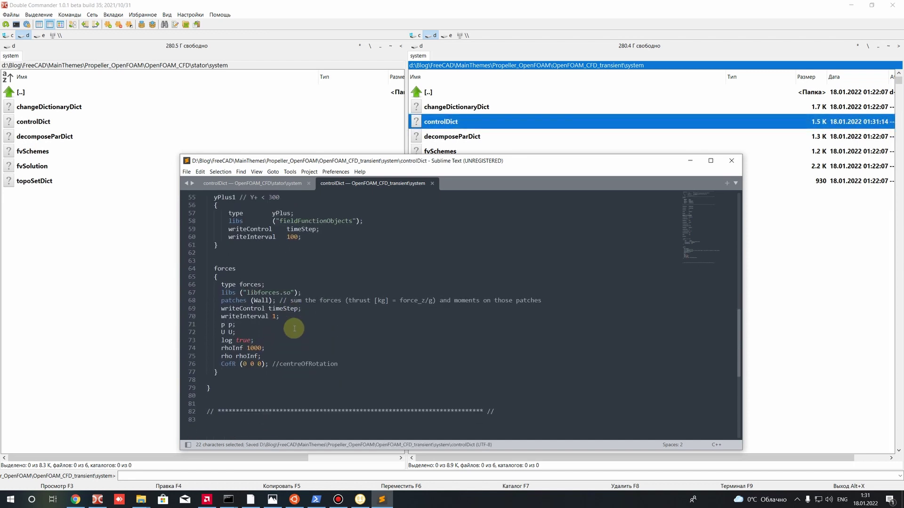
{"action": "scroll", "coordinate": [295, 329], "scroll_direction": "up", "scroll_amount": 1}
{"action": "left_click_drag", "start_coordinate": [207, 218], "coordinate": [234, 217]}
{"action": "left_click", "coordinate": [242, 292]}
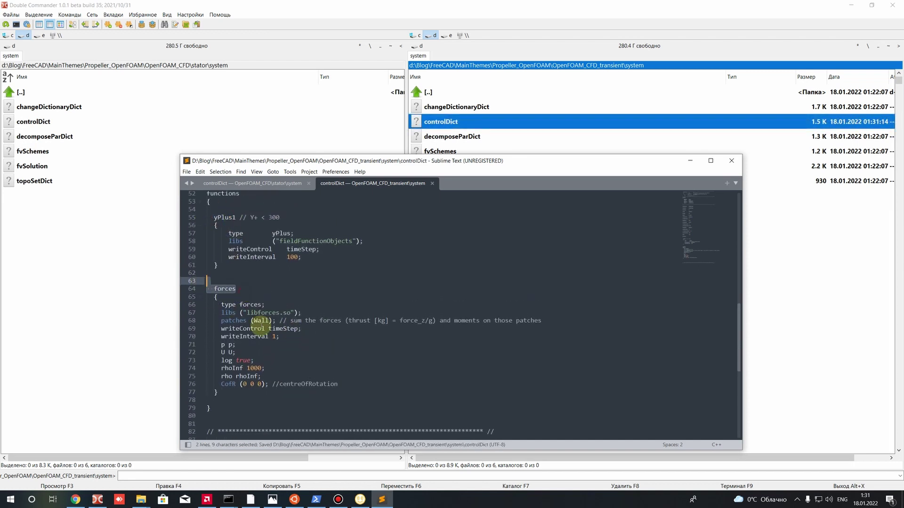
{"action": "left_click", "coordinate": [262, 328]}
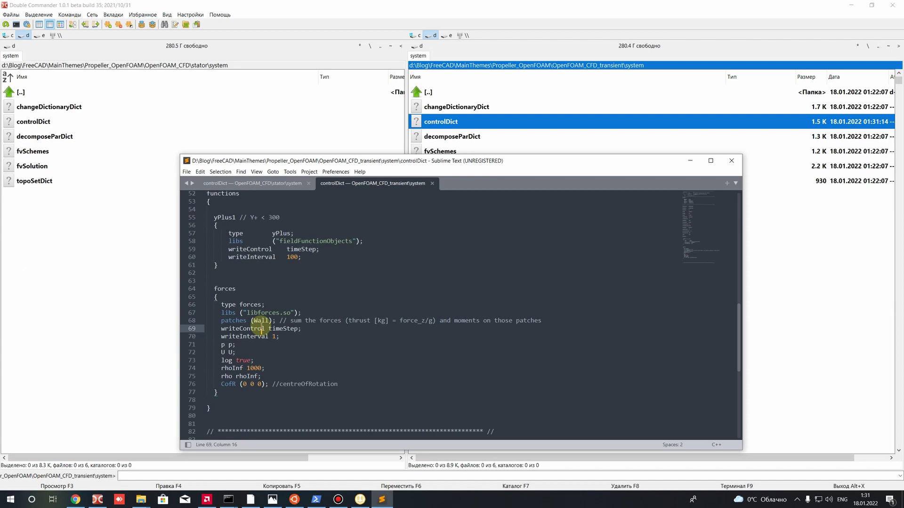
- Close the stator and transient controlDict files and the Sublime Text window
{"action": "left_click", "coordinate": [262, 184]}
{"action": "scroll", "coordinate": [299, 373], "scroll_direction": "down", "scroll_amount": 5}
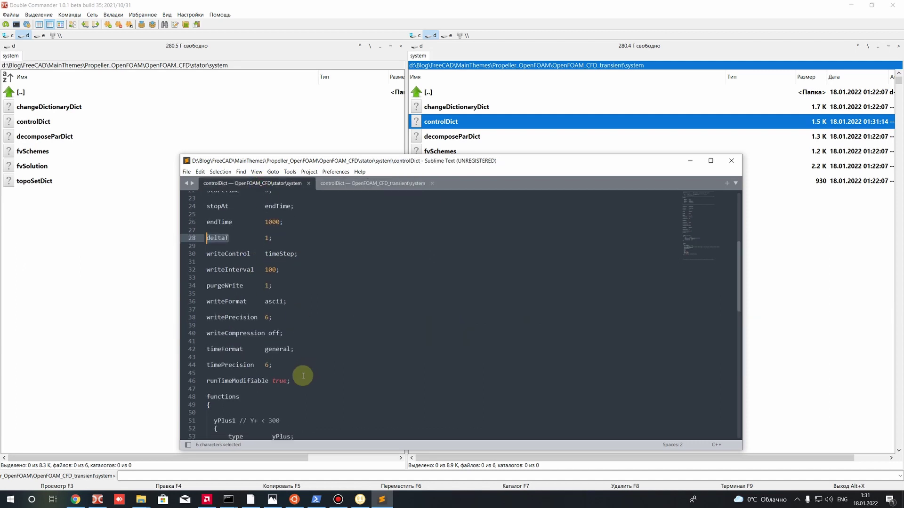
{"action": "scroll", "coordinate": [321, 318], "scroll_direction": "down", "scroll_amount": 2}
{"action": "left_click", "coordinate": [432, 183]}
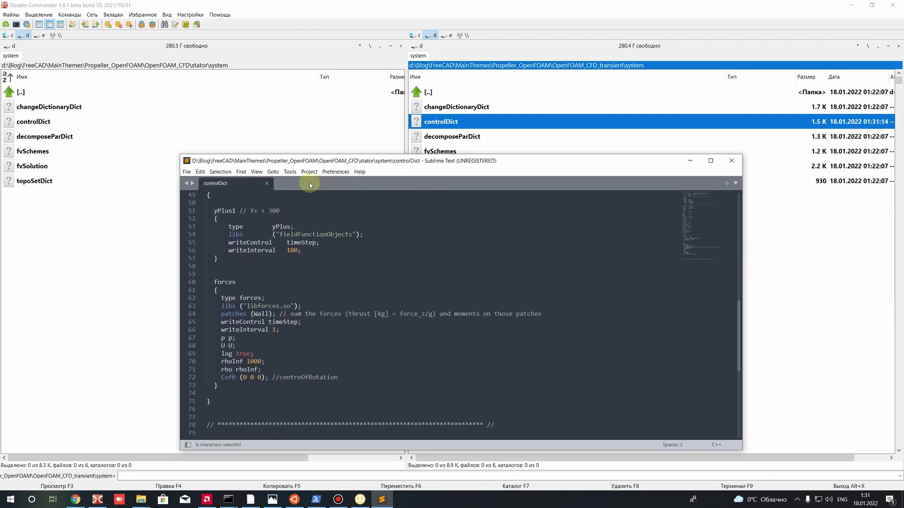
{"action": "left_click", "coordinate": [267, 183]}
{"action": "left_click", "coordinate": [732, 160]}
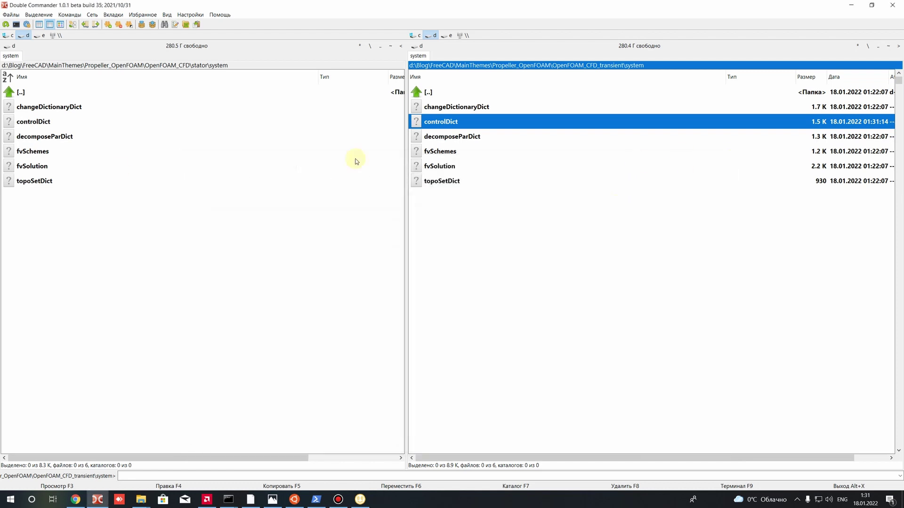
- Open the stator and transient fvSchemes files in Sublime Text from Double Commander
{"action": "left_click", "coordinate": [54, 126]}
{"action": "right_click", "coordinate": [36, 152]}
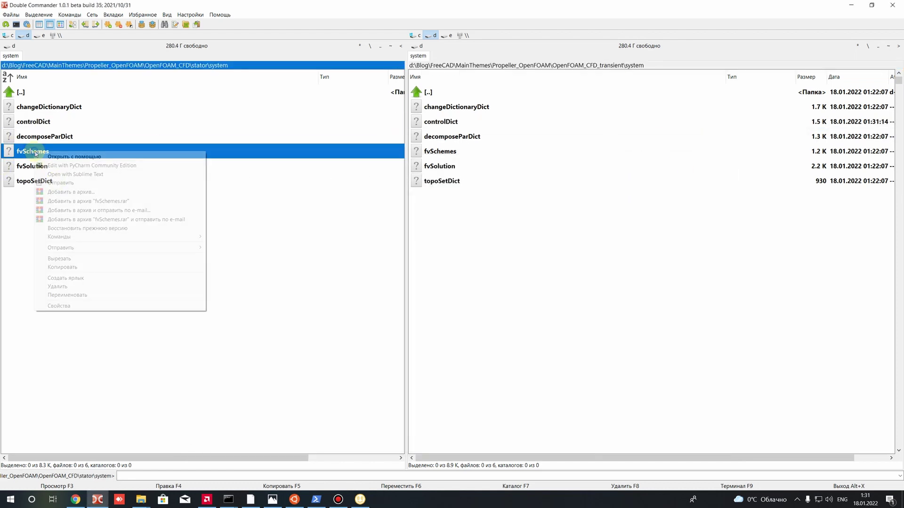
{"action": "left_click", "coordinate": [64, 174]}
{"action": "right_click", "coordinate": [431, 150]}
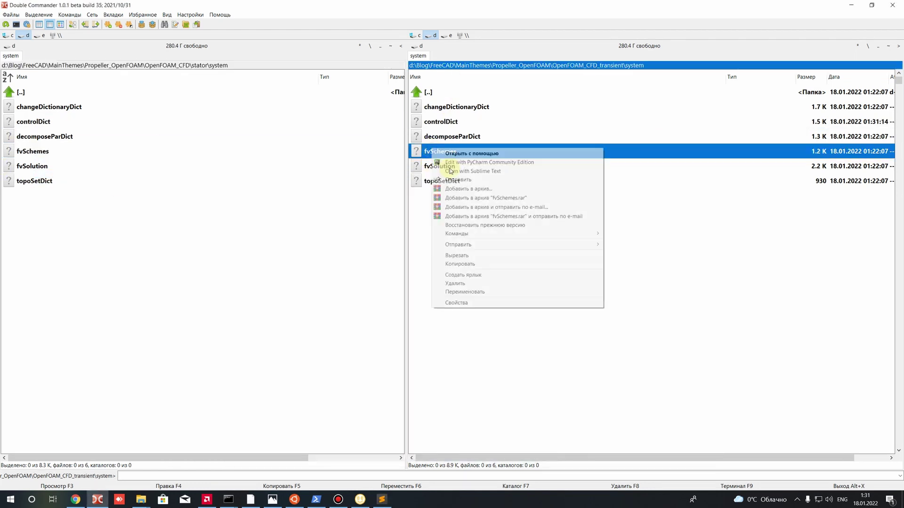
{"action": "left_click", "coordinate": [465, 172]}
{"action": "scroll", "coordinate": [323, 259], "scroll_direction": "down", "scroll_amount": 2}
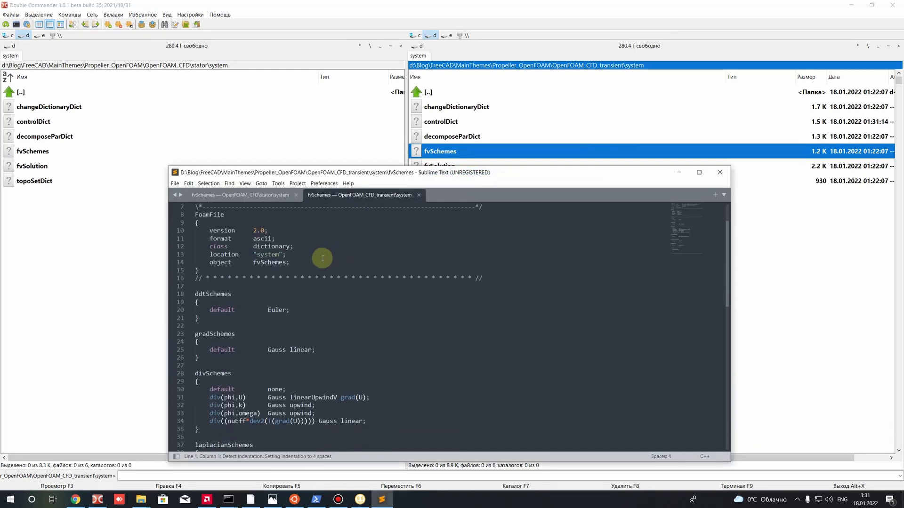
- Compare ddtSchemes: steadyState in the stator fvSchemes versus Euler in the transient one
{"action": "left_click", "coordinate": [253, 204]}
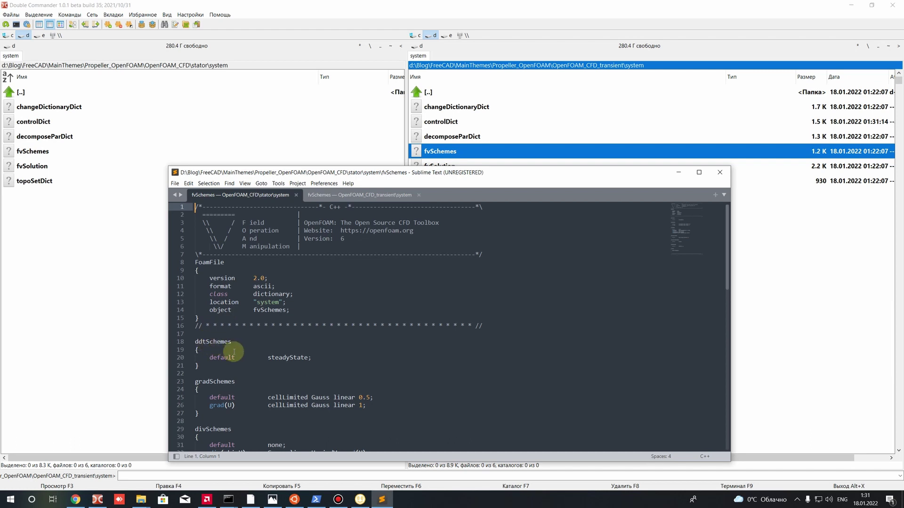
{"action": "left_click_drag", "start_coordinate": [268, 358], "coordinate": [312, 357]}
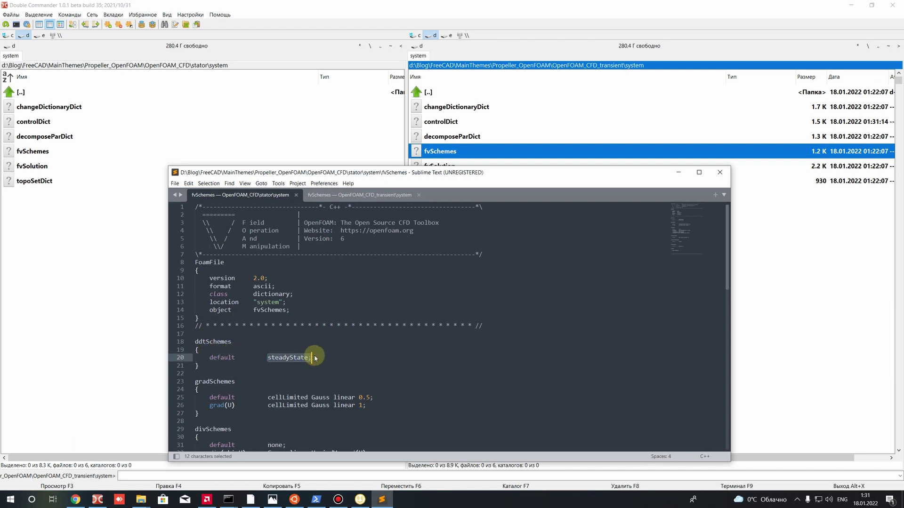
{"action": "left_click", "coordinate": [359, 195]}
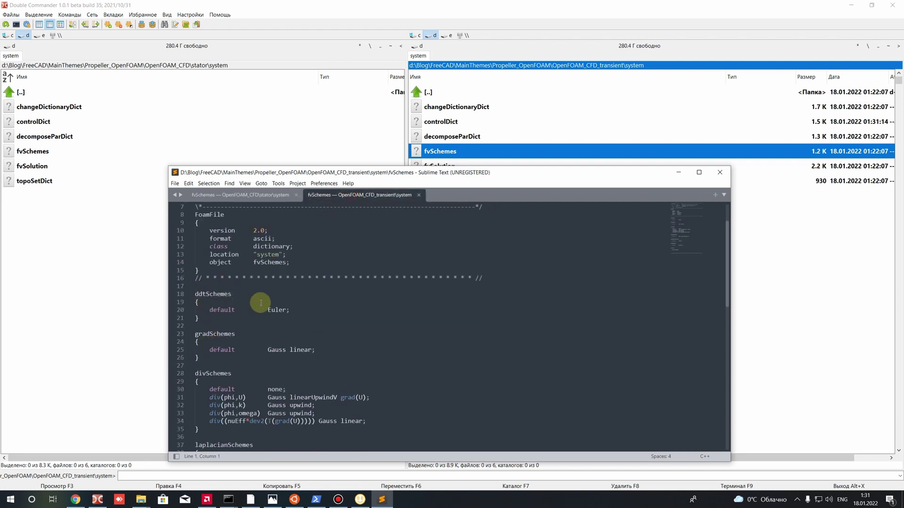
{"action": "left_click", "coordinate": [289, 315]}
{"action": "left_click_drag", "start_coordinate": [294, 314], "coordinate": [180, 296]}
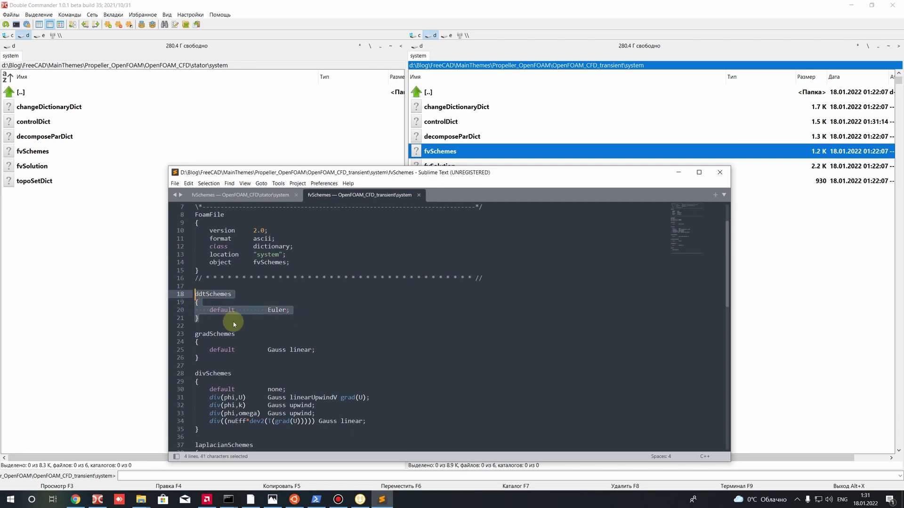
{"action": "scroll", "coordinate": [271, 317], "scroll_direction": "down", "scroll_amount": 4}
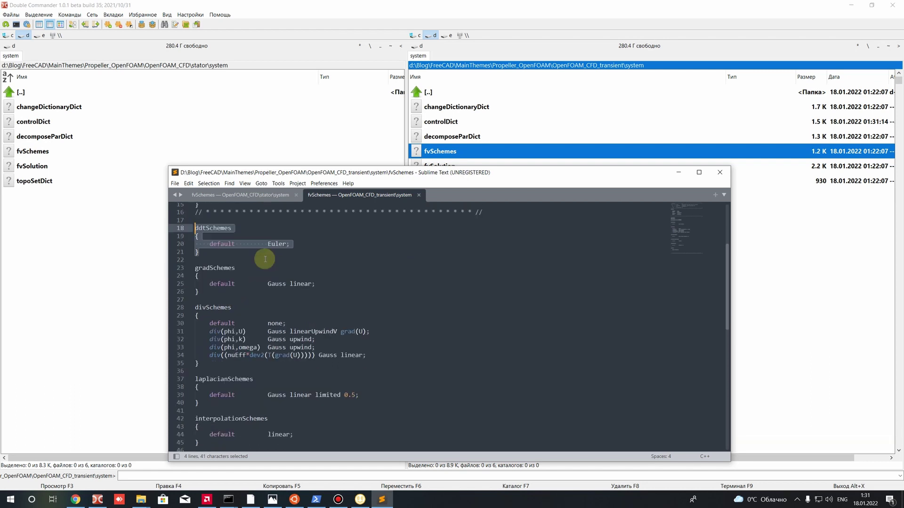
{"action": "left_click", "coordinate": [238, 195]}
{"action": "left_click_drag", "start_coordinate": [312, 359], "coordinate": [260, 360]}
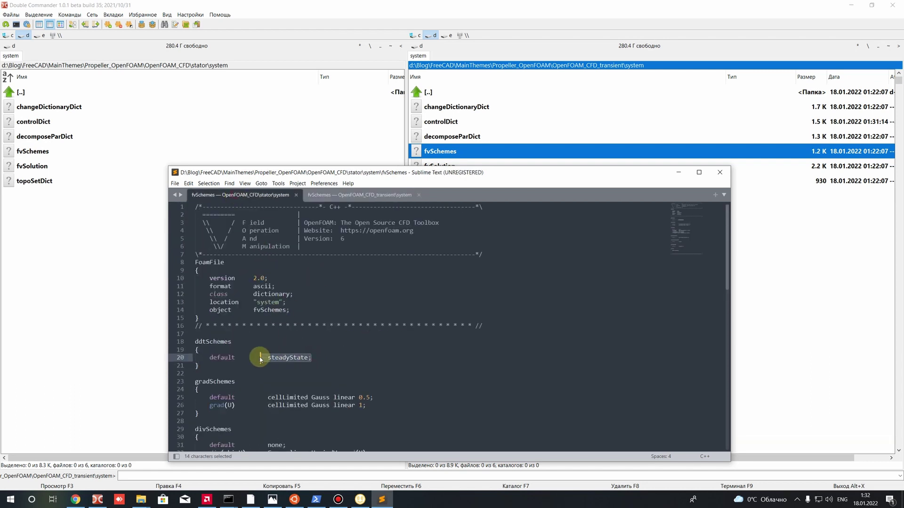
{"action": "left_click", "coordinate": [312, 193]}
{"action": "scroll", "coordinate": [337, 293], "scroll_direction": "down", "scroll_amount": 2}
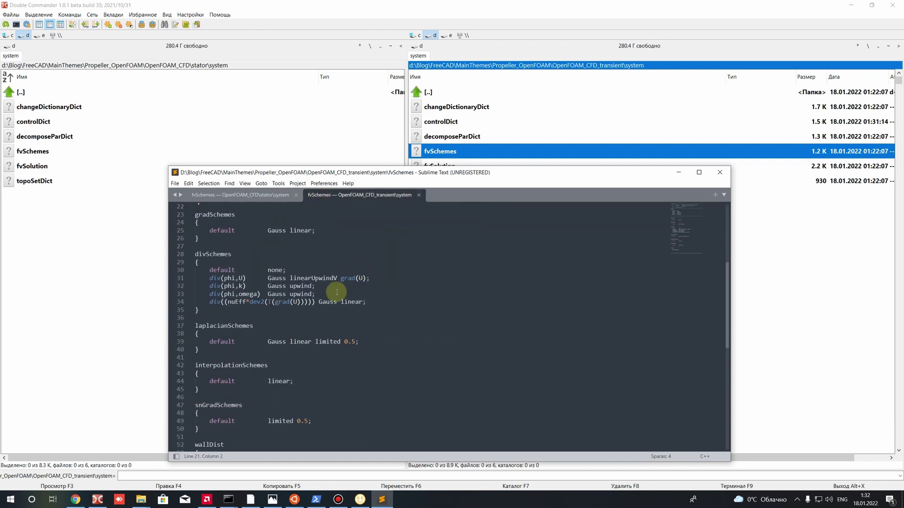
{"action": "scroll", "coordinate": [334, 294], "scroll_direction": "down", "scroll_amount": 1}
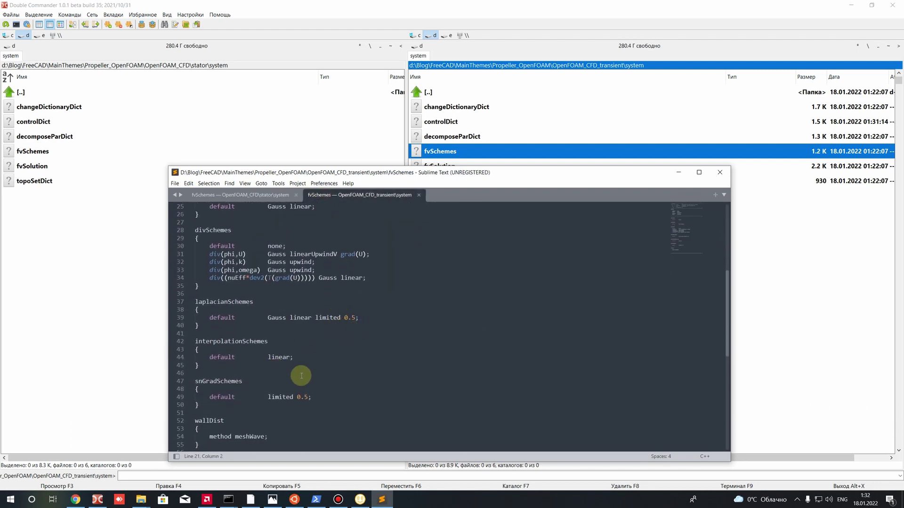
- Compare the stator's divSchemes block with the transient fvSchemes
{"action": "left_click", "coordinate": [261, 194]}
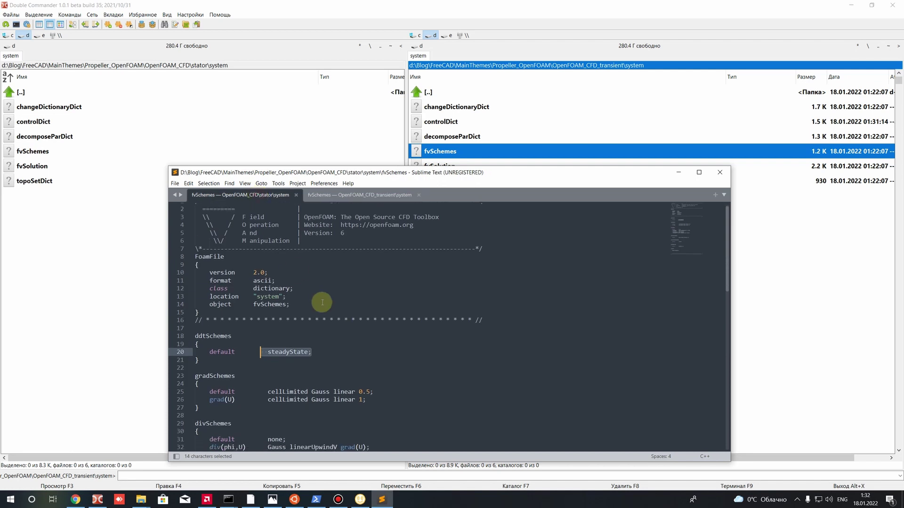
{"action": "scroll", "coordinate": [322, 302], "scroll_direction": "down", "scroll_amount": 5}
{"action": "left_click_drag", "start_coordinate": [373, 323], "coordinate": [172, 292]}
{"action": "left_click", "coordinate": [379, 333]}
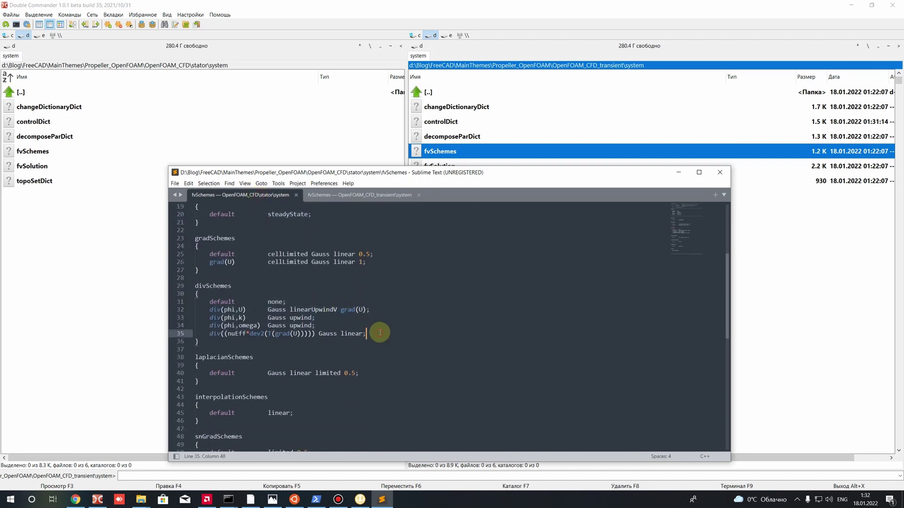
{"action": "left_click_drag", "start_coordinate": [380, 332], "coordinate": [202, 313]}
{"action": "left_click", "coordinate": [391, 336]}
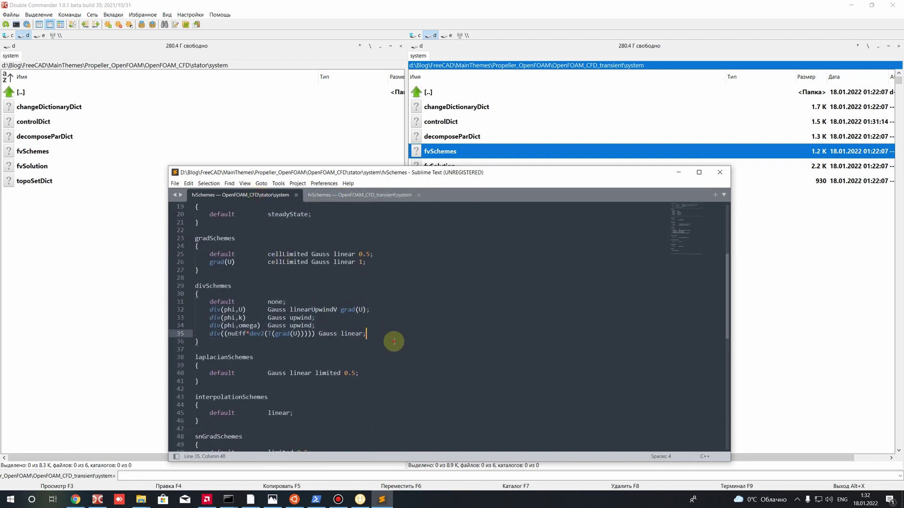
{"action": "left_click_drag", "start_coordinate": [394, 342], "coordinate": [202, 302]}
{"action": "left_click", "coordinate": [329, 195]}
{"action": "scroll", "coordinate": [330, 294], "scroll_direction": "up", "scroll_amount": 4}
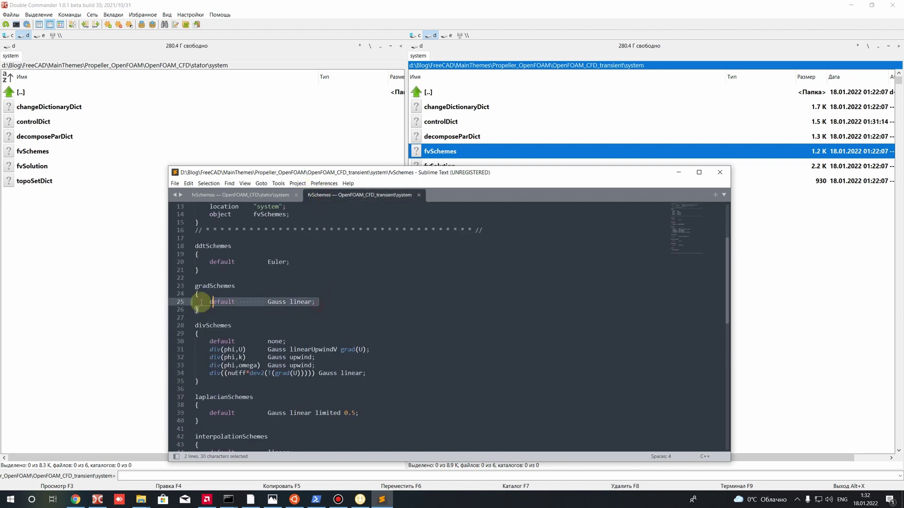
- Review the stator's gradSchemes, interpolation and snGrad blocks against the transient file
{"action": "left_click", "coordinate": [222, 198]}
{"action": "left_click", "coordinate": [339, 289]}
{"action": "scroll", "coordinate": [339, 296], "scroll_direction": "up", "scroll_amount": 2}
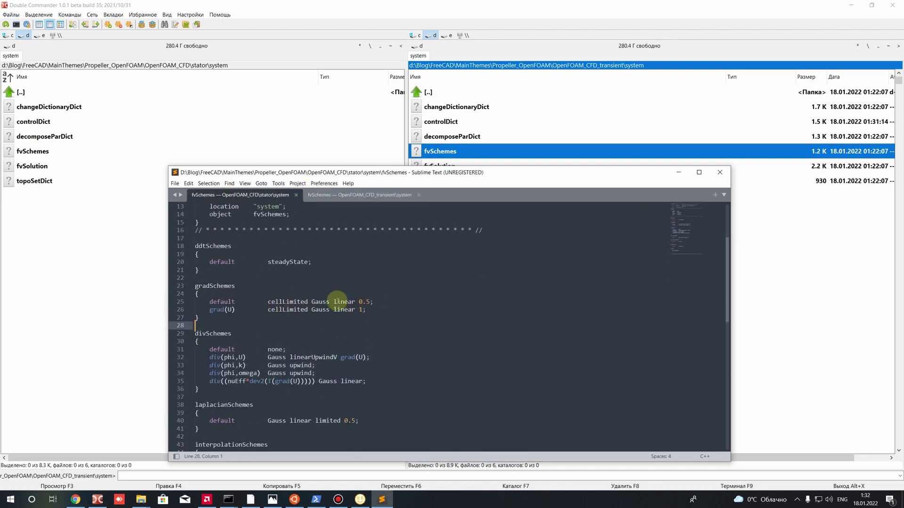
{"action": "scroll", "coordinate": [329, 306], "scroll_direction": "down", "scroll_amount": 1}
{"action": "left_click_drag", "start_coordinate": [367, 286], "coordinate": [199, 277]}
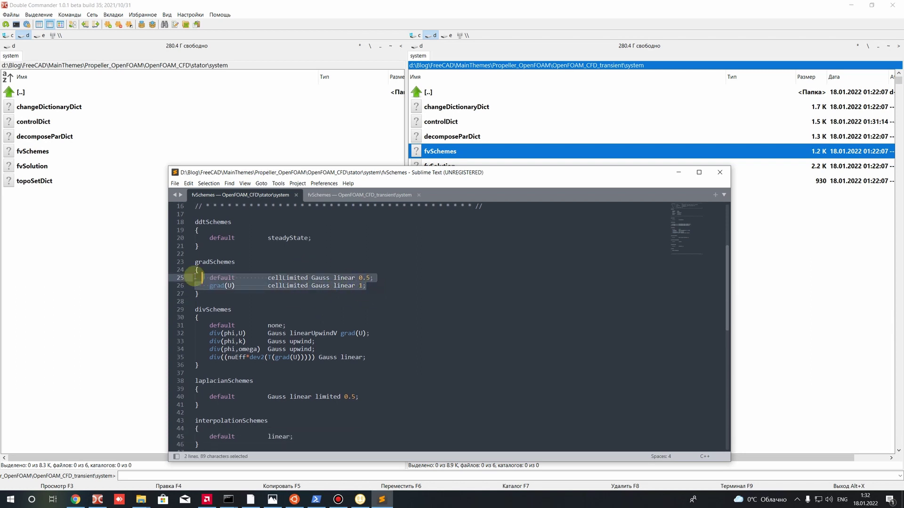
{"action": "left_click", "coordinate": [231, 309]}
{"action": "scroll", "coordinate": [277, 312], "scroll_direction": "down", "scroll_amount": 4}
{"action": "left_click", "coordinate": [199, 293]}
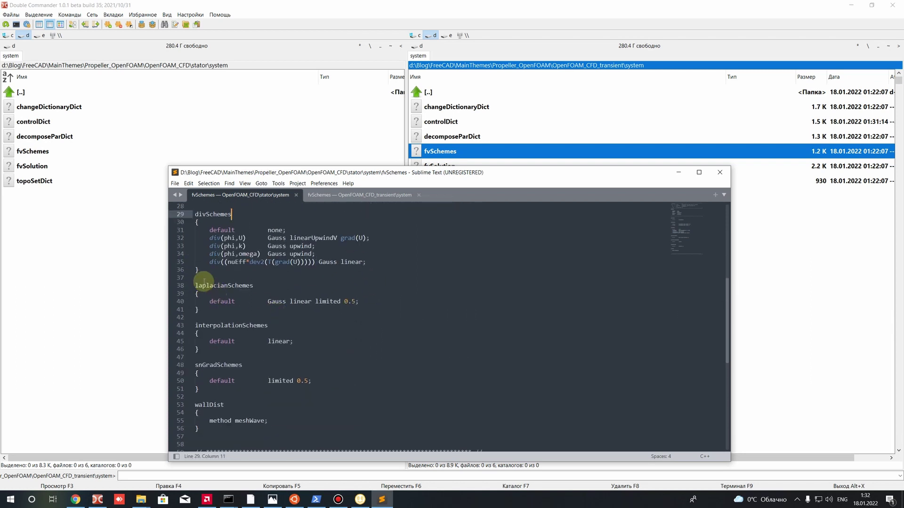
{"action": "left_click", "coordinate": [314, 397], "text": "shift"}
{"action": "scroll", "coordinate": [292, 343], "scroll_direction": "down", "scroll_amount": 5}
{"action": "left_click", "coordinate": [198, 214]}
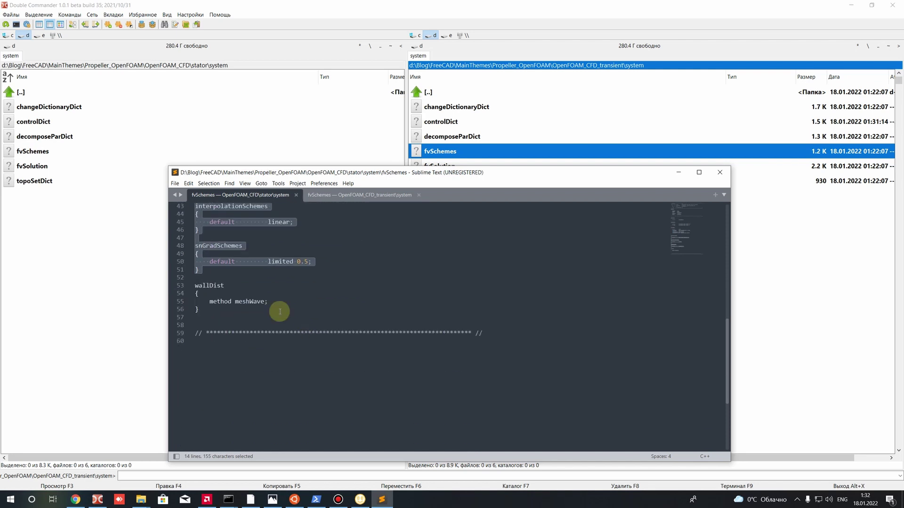
{"action": "left_click", "coordinate": [290, 313], "text": "shift"}
{"action": "left_click", "coordinate": [338, 194]}
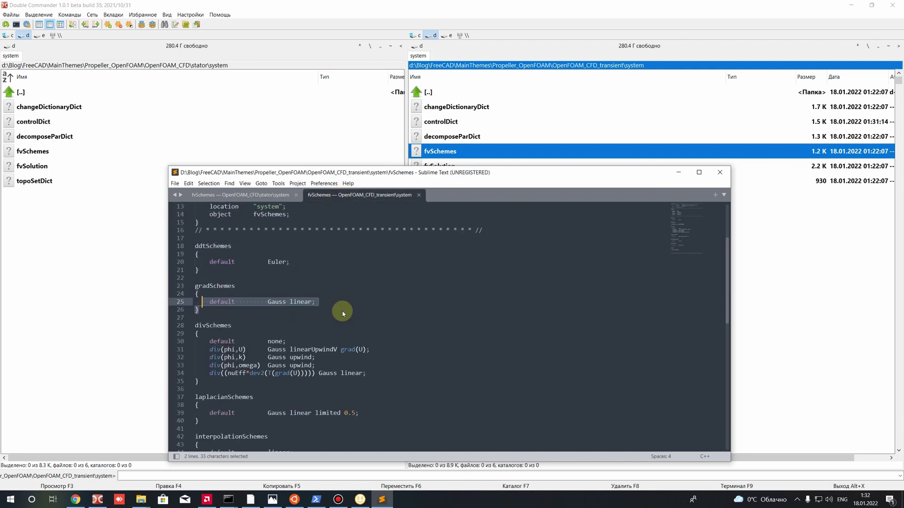
{"action": "scroll", "coordinate": [344, 329], "scroll_direction": "down", "scroll_amount": 5}
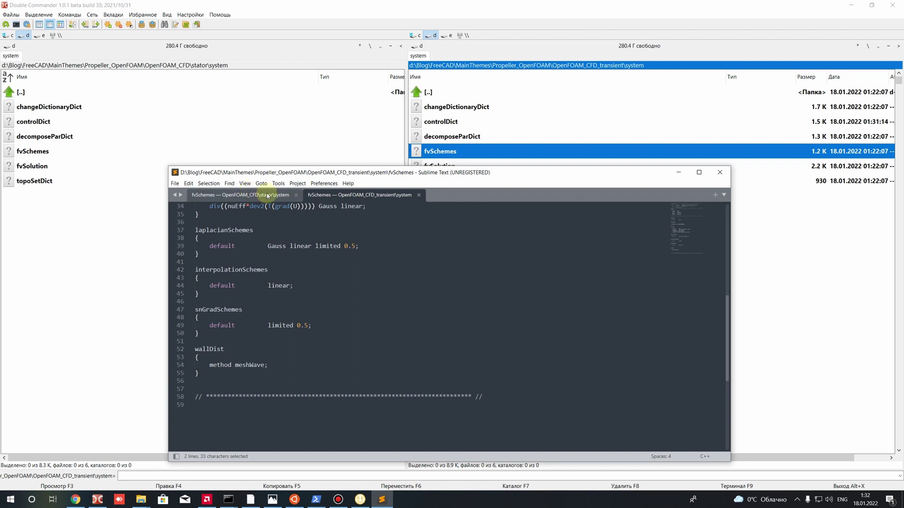
- Close both fvSchemes files and the Sublime Text window
{"action": "key", "text": "ctrl+w"}
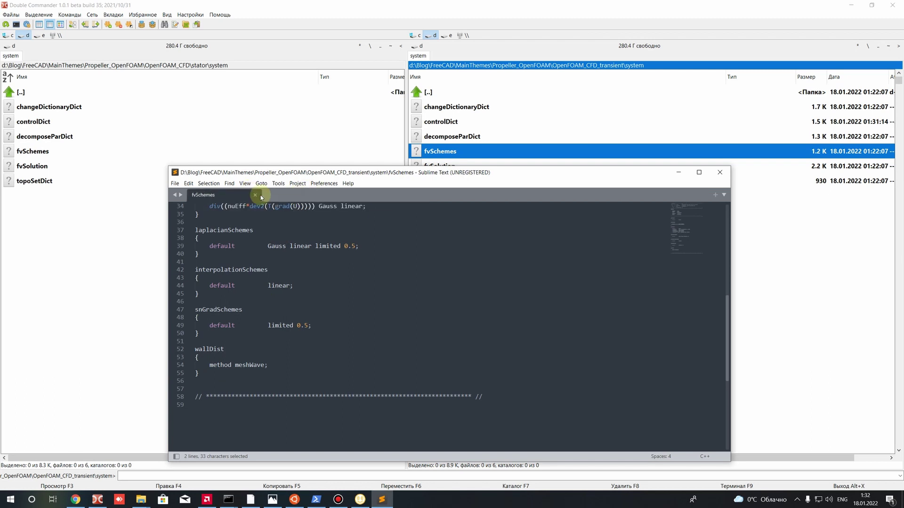
{"action": "key", "text": "ctrl+w"}
{"action": "left_click", "coordinate": [718, 171]}
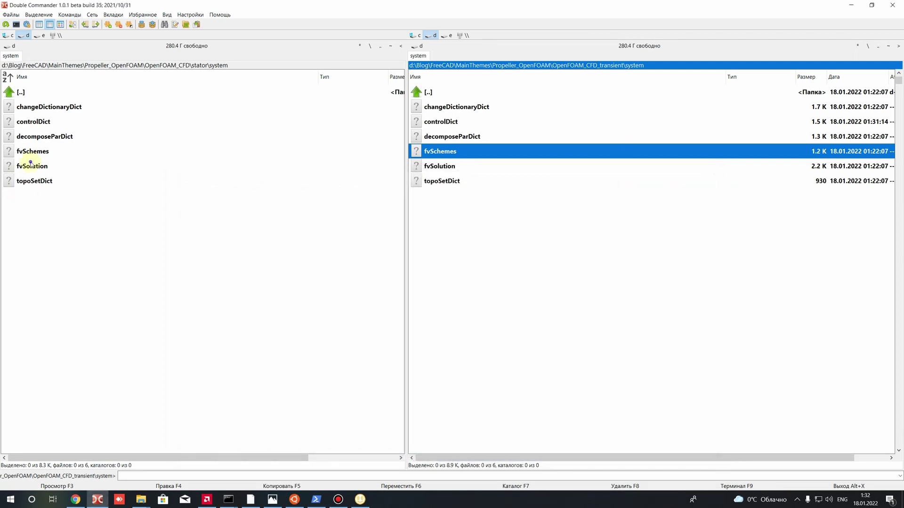
- Open the stator and transient fvSolution files in Sublime Text
{"action": "right_click", "coordinate": [32, 167]}
{"action": "left_click", "coordinate": [85, 184]}
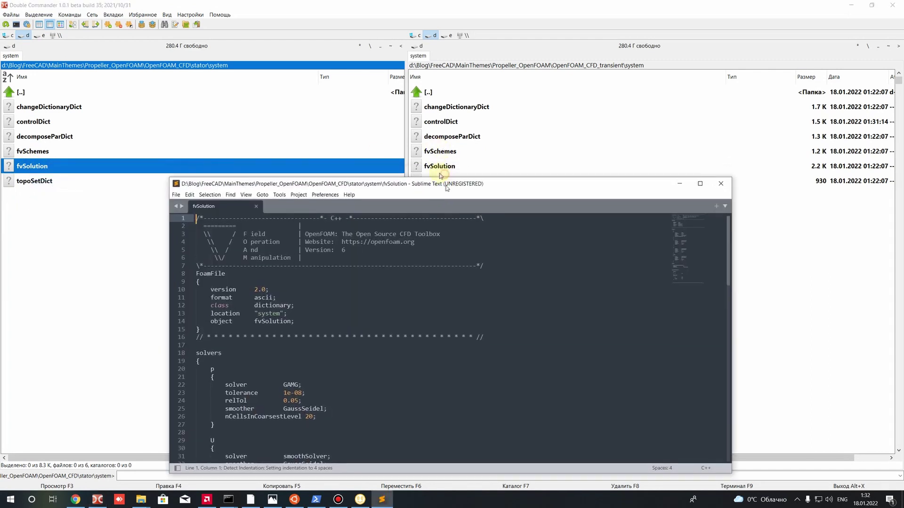
{"action": "right_click", "coordinate": [440, 166]}
{"action": "left_click", "coordinate": [469, 191]}
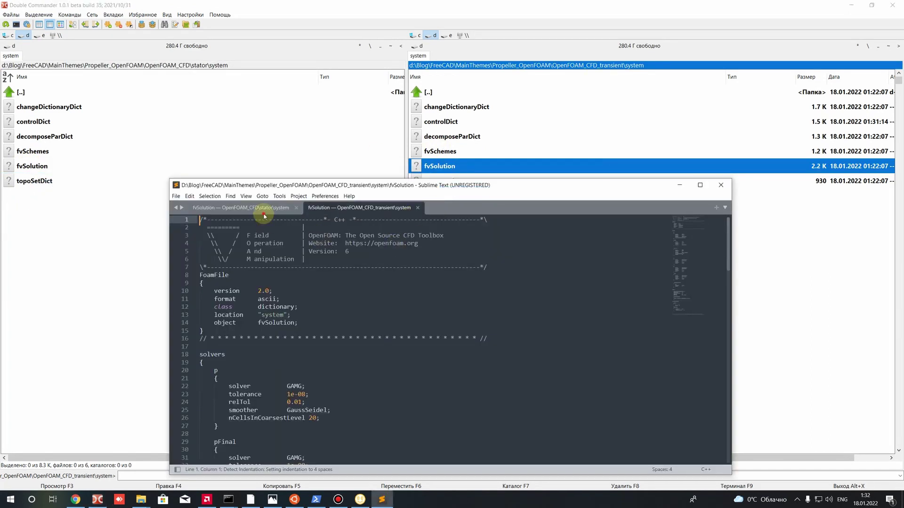
- Review the U and omega solver settings in the stator fvSolution
{"action": "left_click", "coordinate": [265, 209]}
{"action": "scroll", "coordinate": [308, 302], "scroll_direction": "down", "scroll_amount": 4}
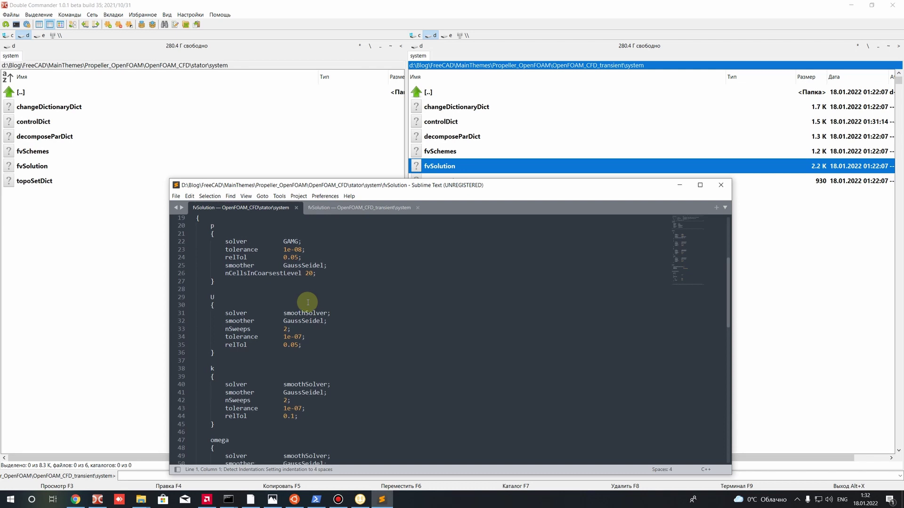
{"action": "scroll", "coordinate": [235, 290], "scroll_direction": "up", "scroll_amount": 2}
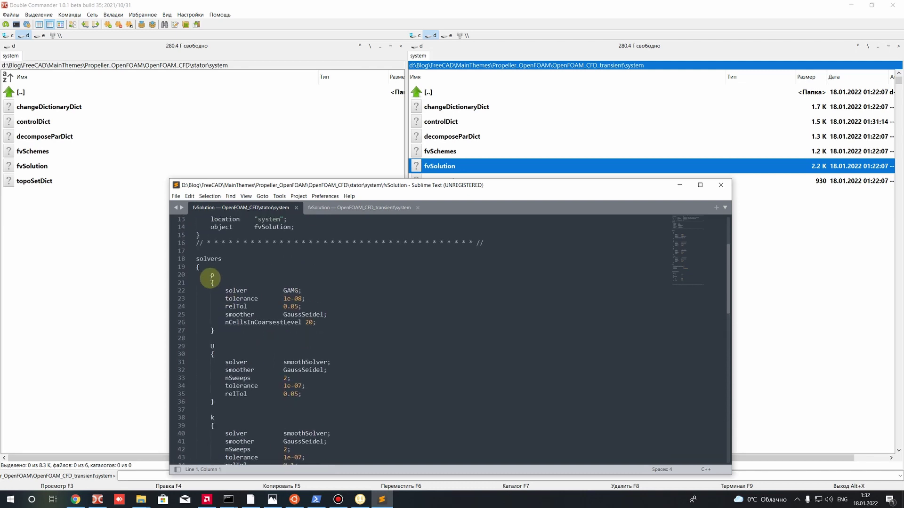
{"action": "left_click", "coordinate": [207, 343]}
{"action": "scroll", "coordinate": [207, 376], "scroll_direction": "down", "scroll_amount": 4}
{"action": "scroll", "coordinate": [207, 394], "scroll_direction": "down", "scroll_amount": 4}
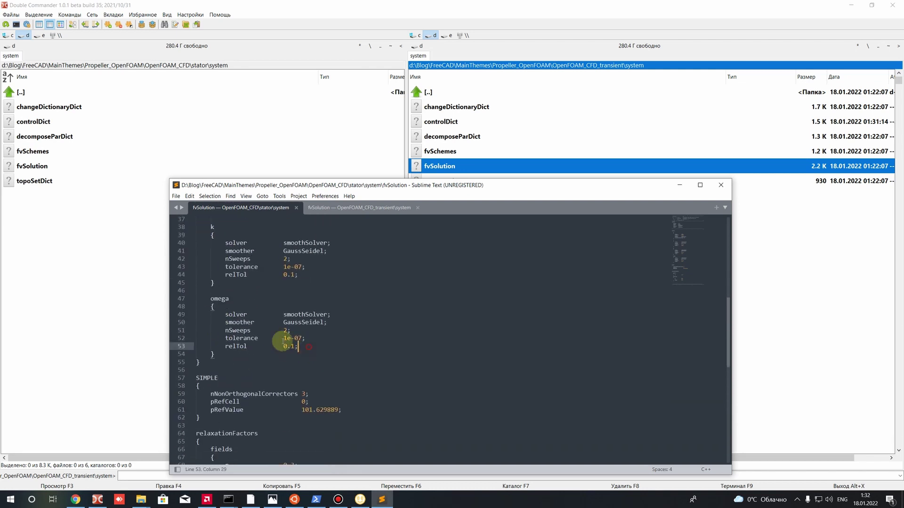
{"action": "left_click_drag", "start_coordinate": [301, 347], "coordinate": [199, 314]}
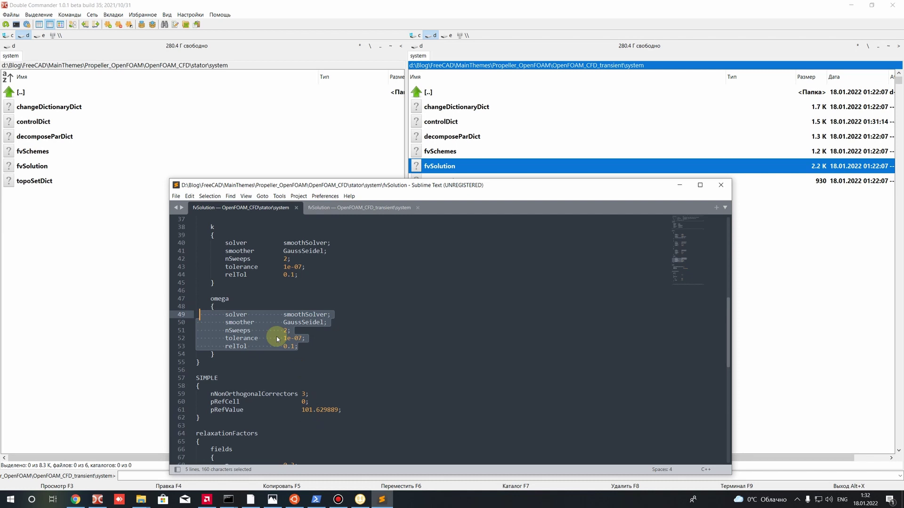
{"action": "left_click_drag", "start_coordinate": [299, 347], "coordinate": [176, 318]}
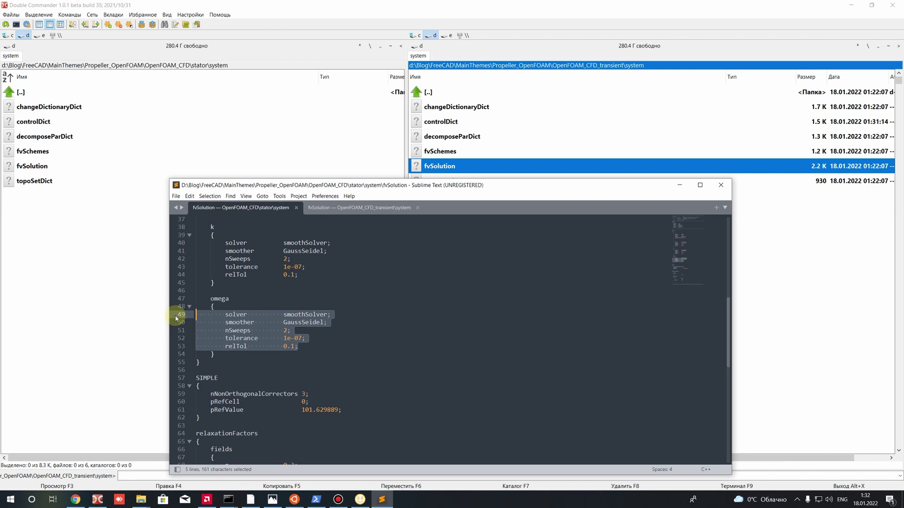
{"action": "scroll", "coordinate": [328, 292], "scroll_direction": "up", "scroll_amount": 3}
- Mark the p solver settings in the transient fvSolution
{"action": "left_click", "coordinate": [339, 207]}
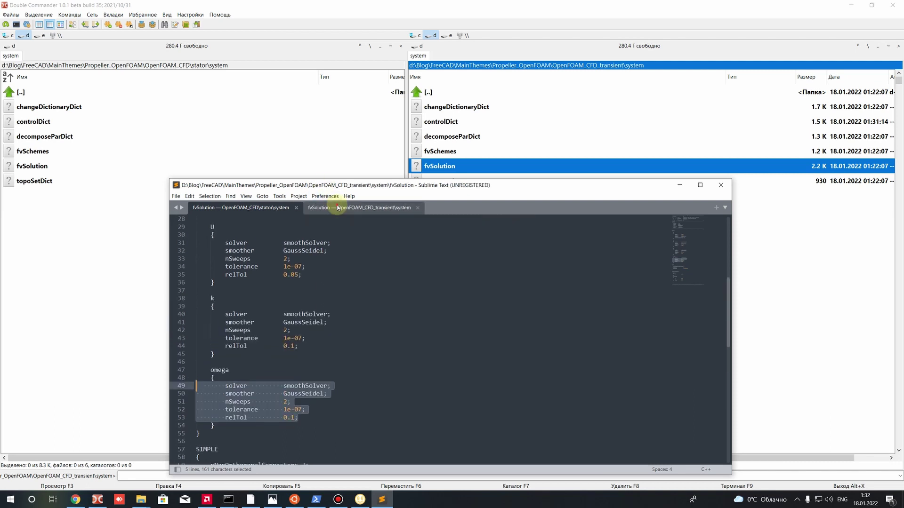
{"action": "scroll", "coordinate": [323, 318], "scroll_direction": "down", "scroll_amount": 5}
{"action": "left_click_drag", "start_coordinate": [211, 251], "coordinate": [218, 251]}
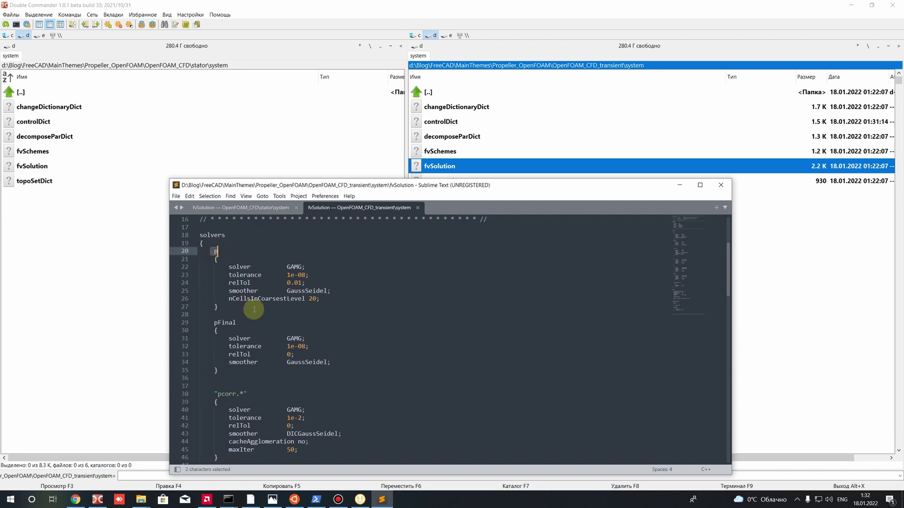
{"action": "scroll", "coordinate": [255, 310], "scroll_direction": "down", "scroll_amount": 1}
{"action": "left_click", "coordinate": [217, 291]}
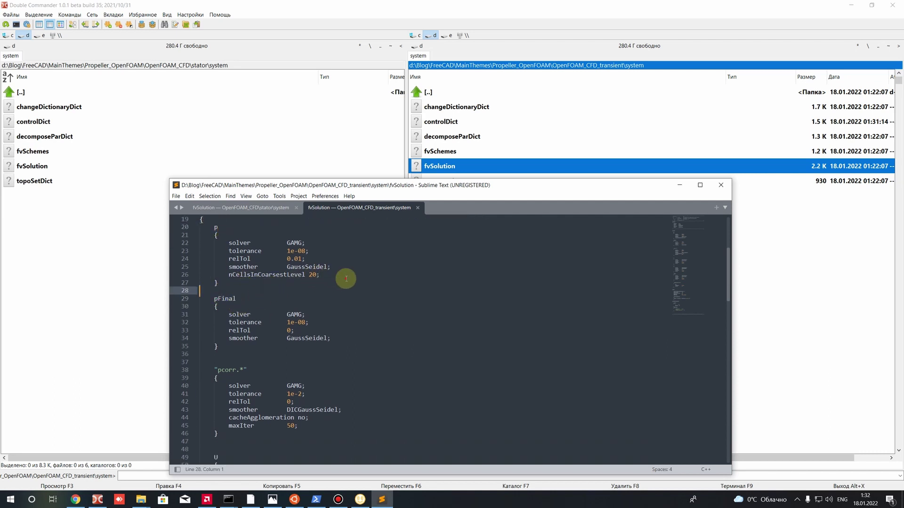
{"action": "left_click_drag", "start_coordinate": [346, 281], "coordinate": [142, 245]}
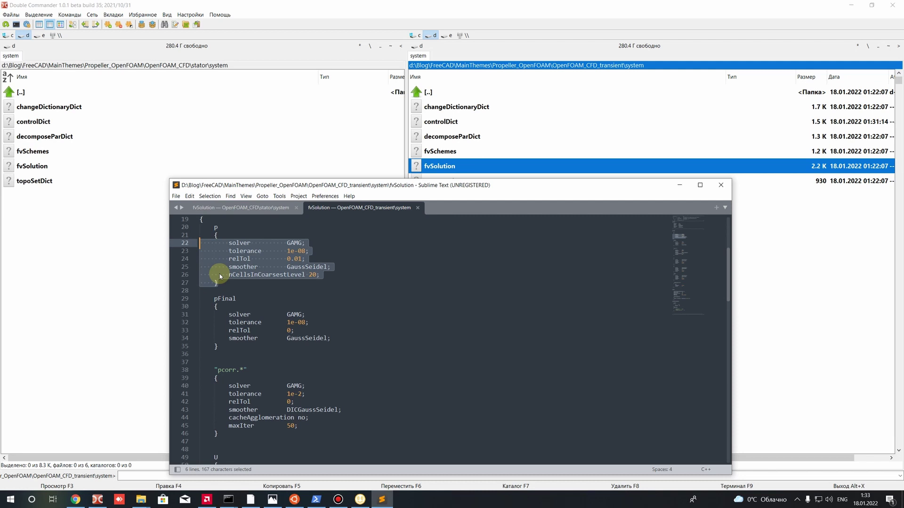
- Select the pFinal solver block in the transient fvSolution
{"action": "left_click", "coordinate": [241, 208]}
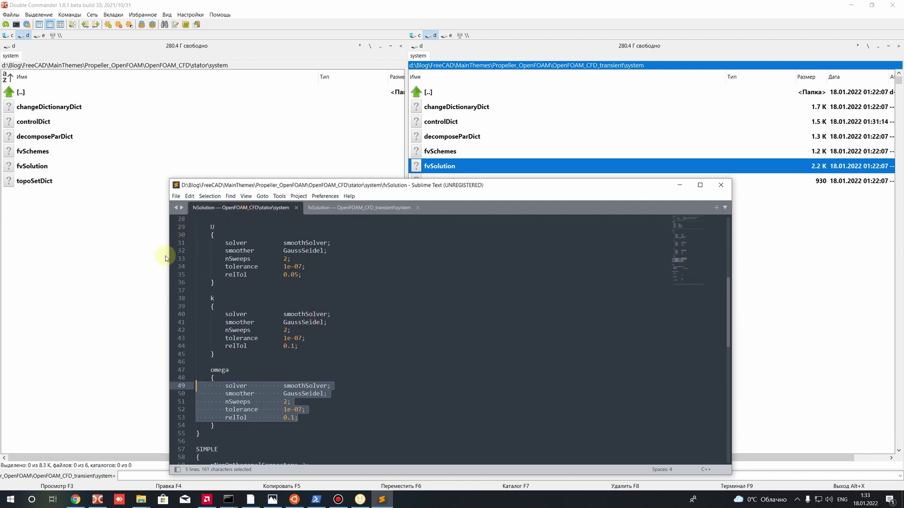
{"action": "left_click", "coordinate": [332, 207]}
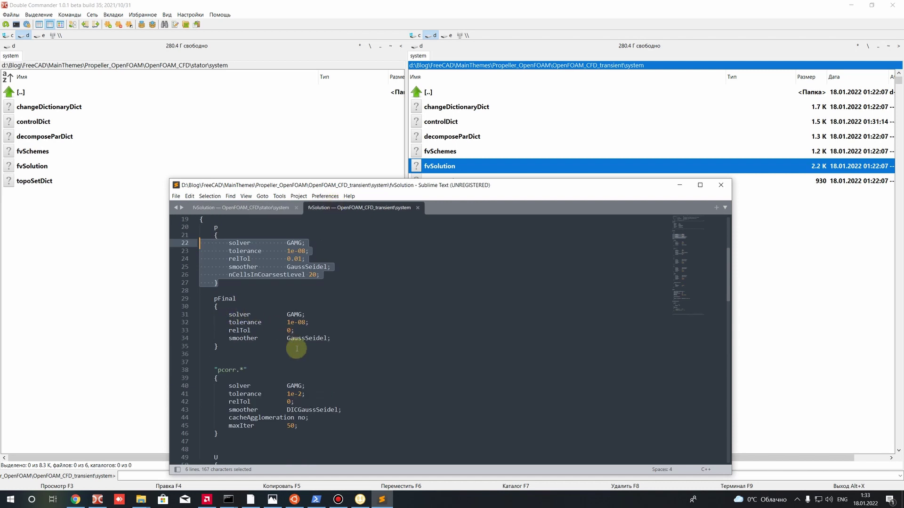
{"action": "left_click_drag", "start_coordinate": [297, 351], "coordinate": [202, 298]}
{"action": "left_click", "coordinate": [235, 307]}
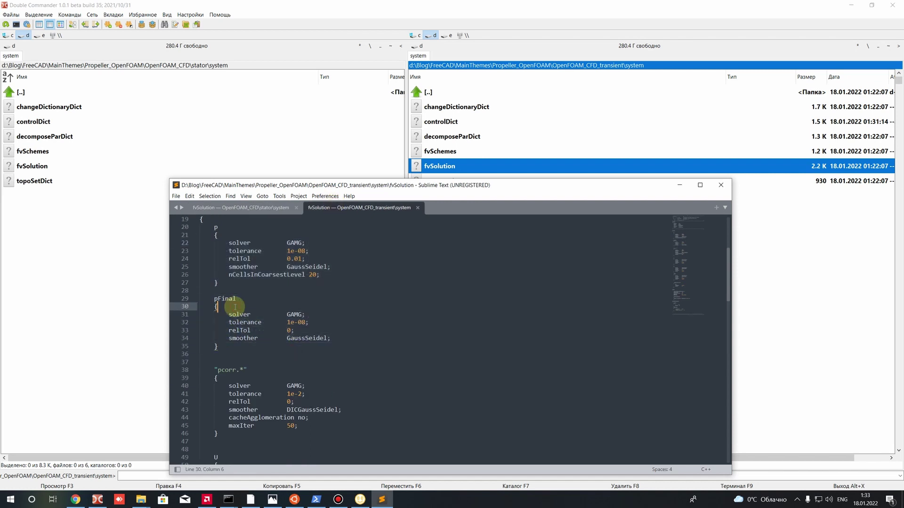
{"action": "left_click_drag", "start_coordinate": [332, 347], "coordinate": [200, 298]}
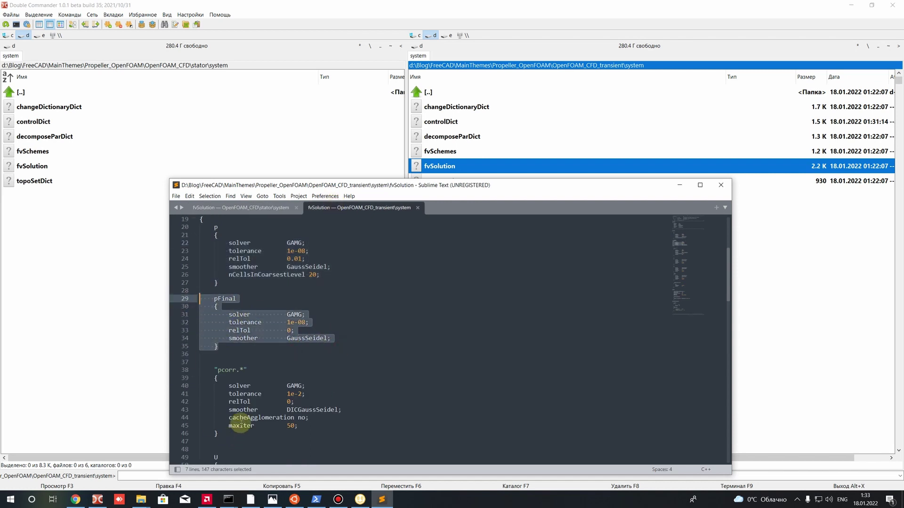
{"action": "double_click", "coordinate": [219, 299]}
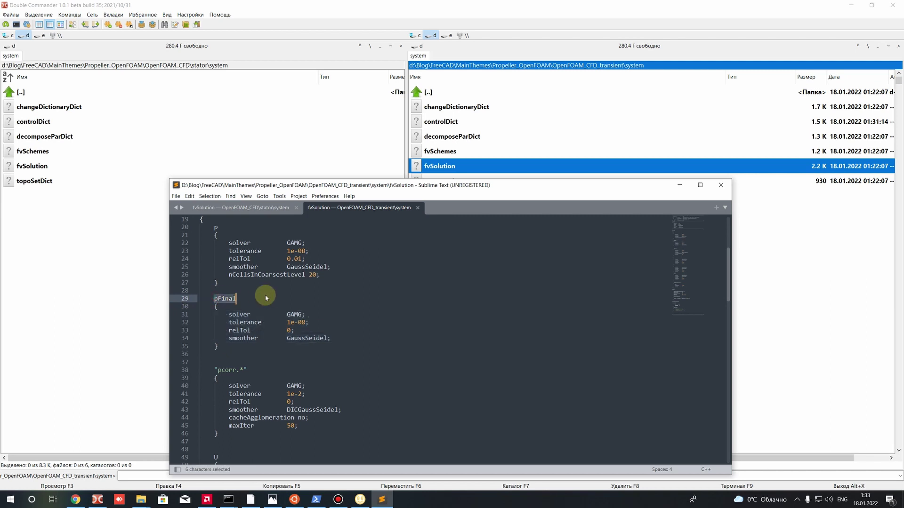
- Select the whole p solver block in the transient fvSolution
{"action": "scroll", "coordinate": [266, 297], "scroll_direction": "up", "scroll_amount": 2}
{"action": "double_click", "coordinate": [218, 275]}
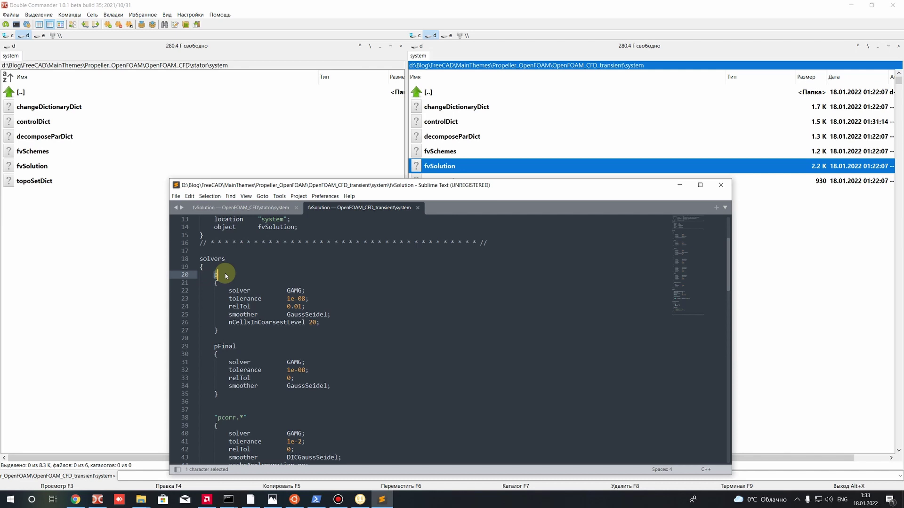
{"action": "left_click_drag", "start_coordinate": [327, 328], "coordinate": [287, 323]}
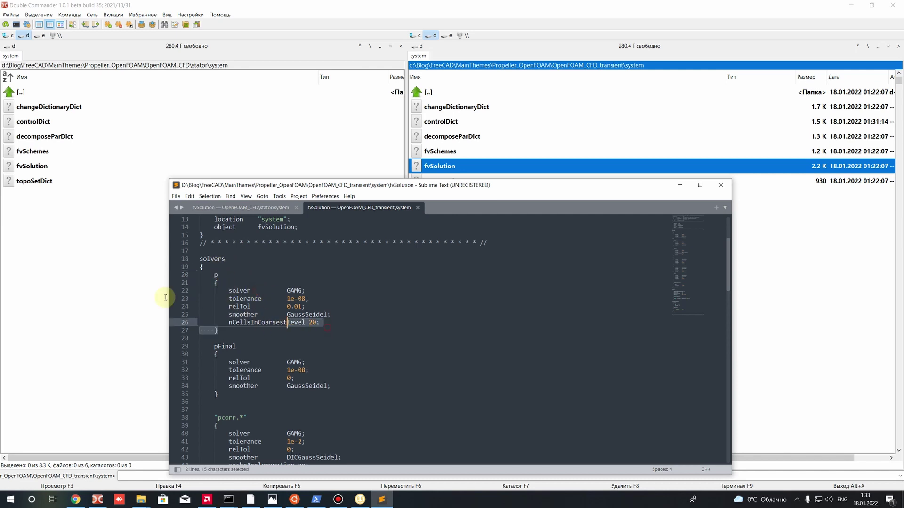
{"action": "left_click", "coordinate": [185, 283], "text": "shift"}
- Locate the transient PIMPLE block, then view the stator's SIMPLE settings
{"action": "scroll", "coordinate": [256, 342], "scroll_direction": "down", "scroll_amount": 15}
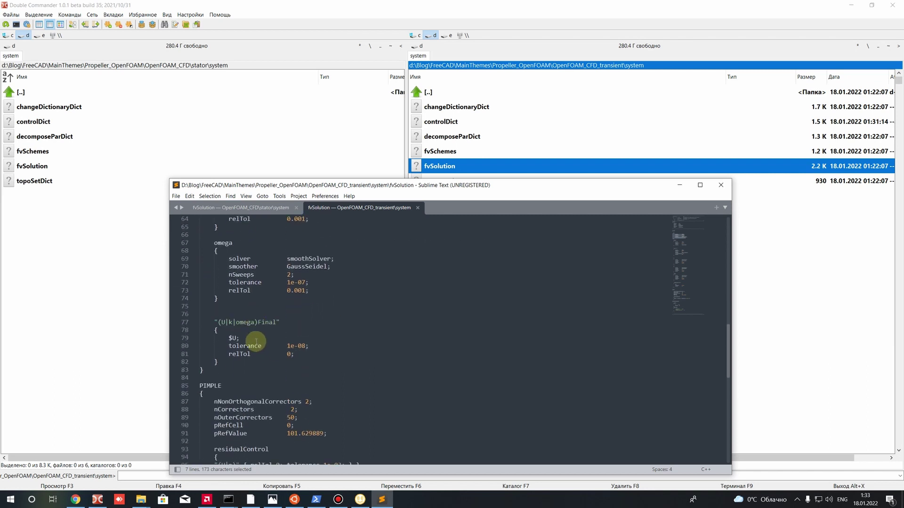
{"action": "scroll", "coordinate": [296, 324], "scroll_direction": "down", "scroll_amount": 4}
{"action": "left_click", "coordinate": [207, 298]}
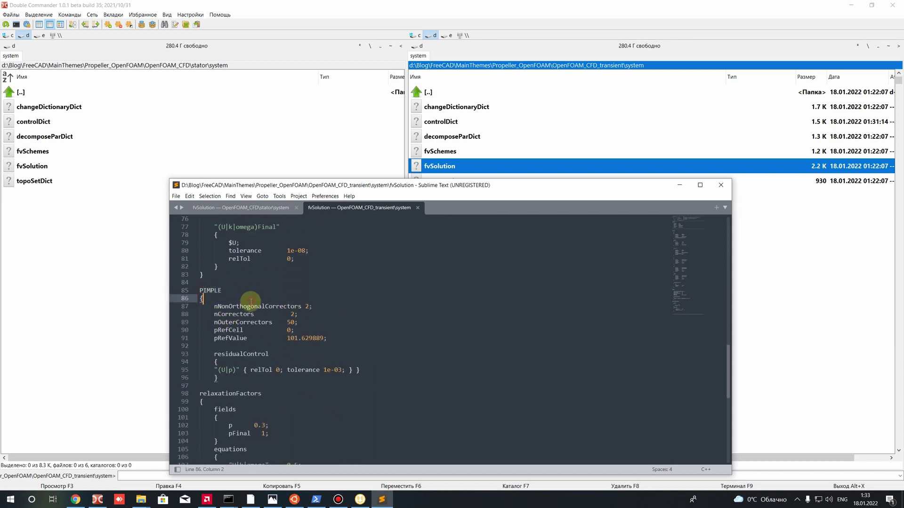
{"action": "left_click", "coordinate": [232, 208]}
{"action": "scroll", "coordinate": [266, 313], "scroll_direction": "down", "scroll_amount": 6}
- Undo the accidental nNonOrthogonalCorrectors move in the transient fvSolution and save it
{"action": "left_click", "coordinate": [217, 306]}
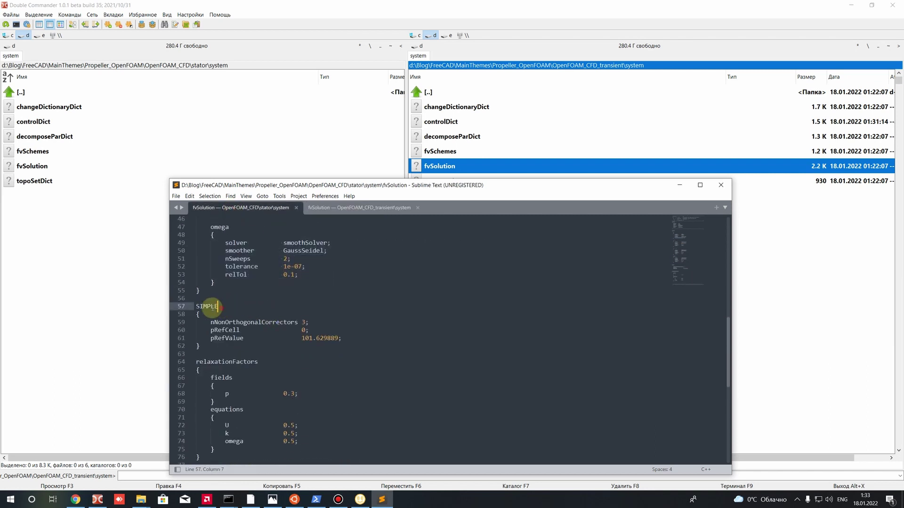
{"action": "left_click_drag", "start_coordinate": [211, 322], "coordinate": [196, 314]}
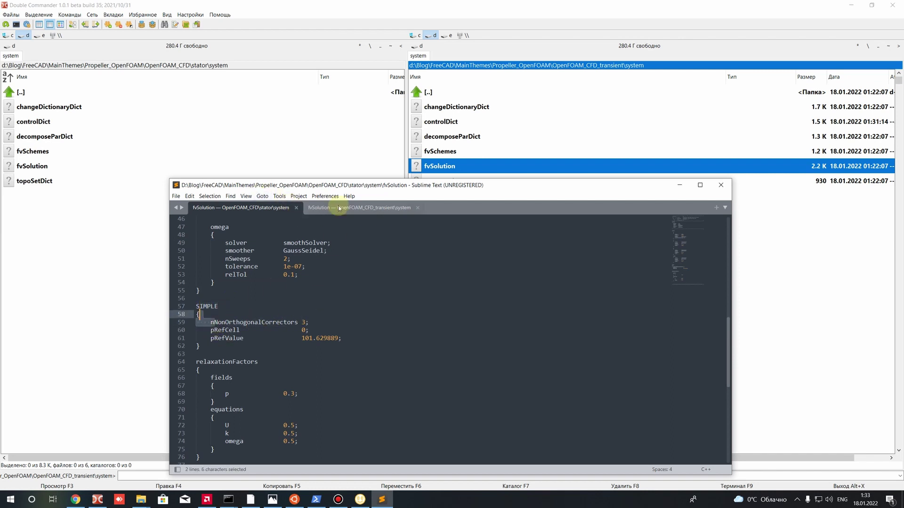
{"action": "left_click", "coordinate": [339, 207]}
{"action": "scroll", "coordinate": [298, 292], "scroll_direction": "down", "scroll_amount": 2}
{"action": "double_click", "coordinate": [283, 258]}
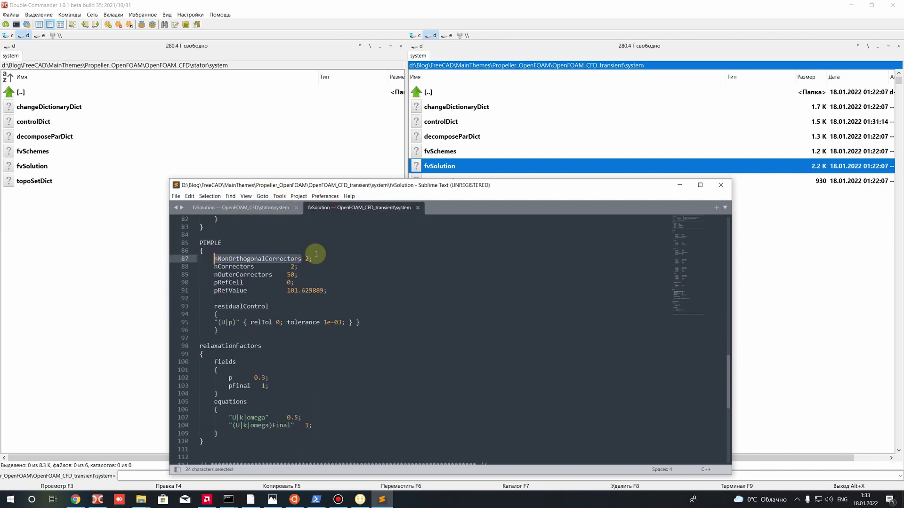
{"action": "left_click_drag", "start_coordinate": [297, 259], "coordinate": [309, 259]}
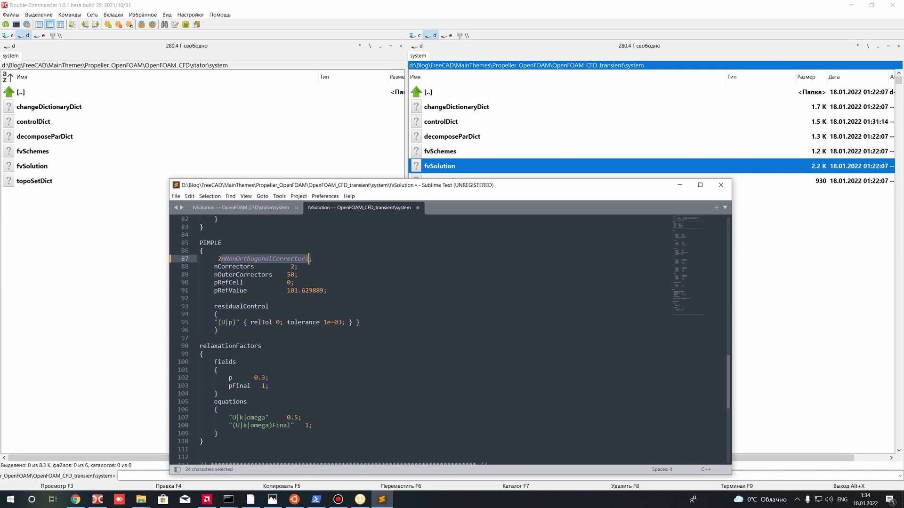
{"action": "key", "text": "ctrl+z"}
{"action": "key", "text": "ctrl+s"}
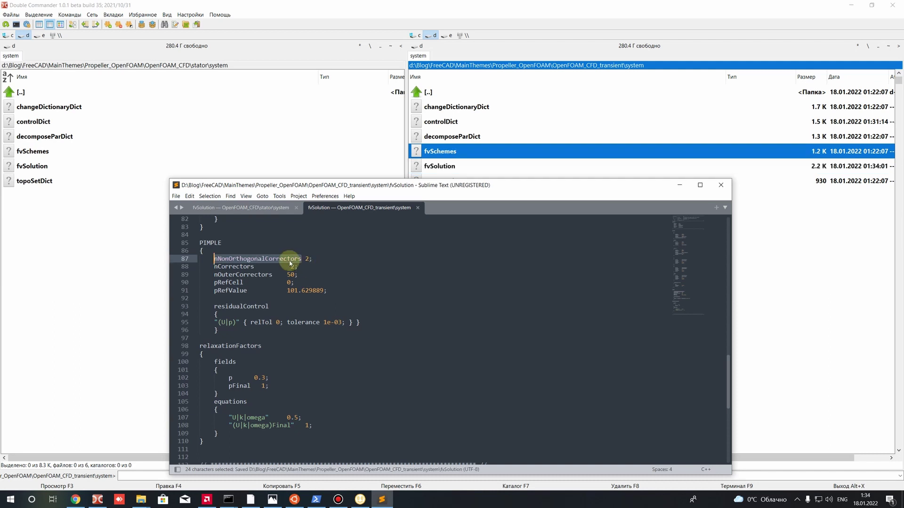
- Check the nCorrectors 2 value and residualControl entries in the PIMPLE block
{"action": "left_click", "coordinate": [283, 294]}
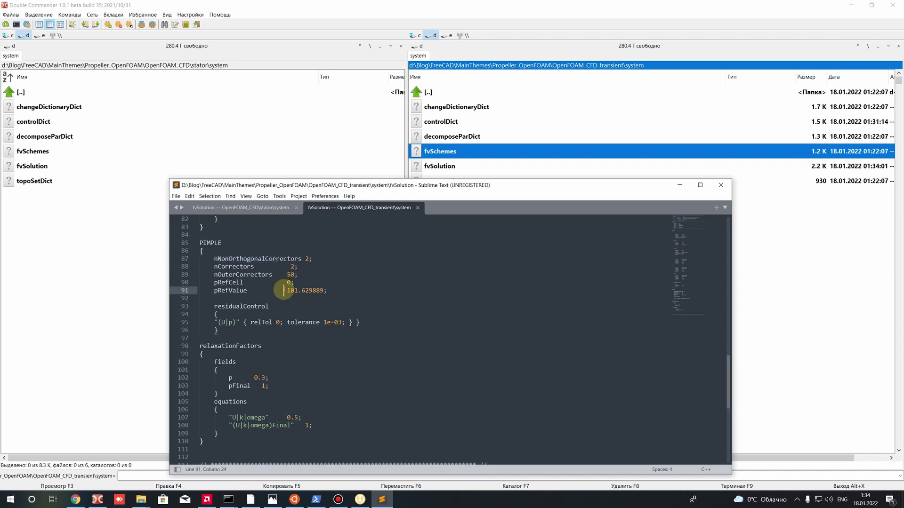
{"action": "left_click_drag", "start_coordinate": [289, 267], "coordinate": [298, 266]}
{"action": "left_click", "coordinate": [304, 314]}
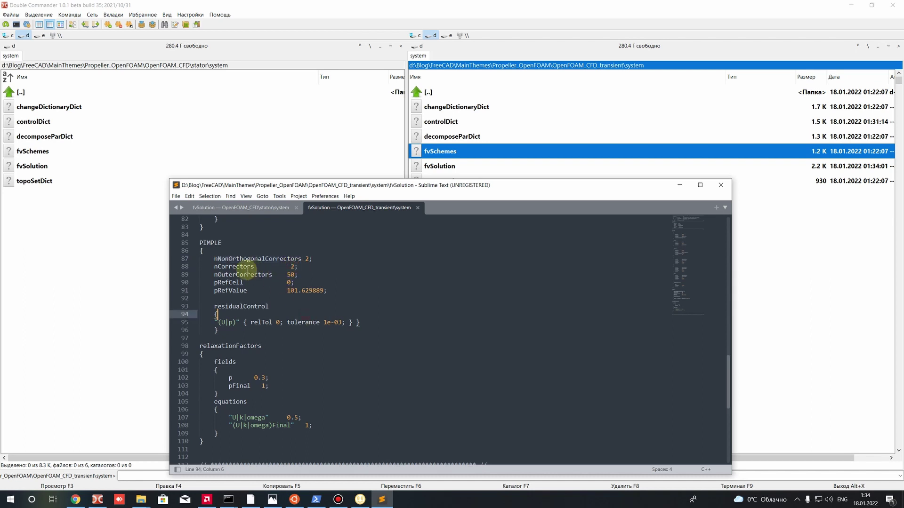
{"action": "left_click", "coordinate": [258, 274]}
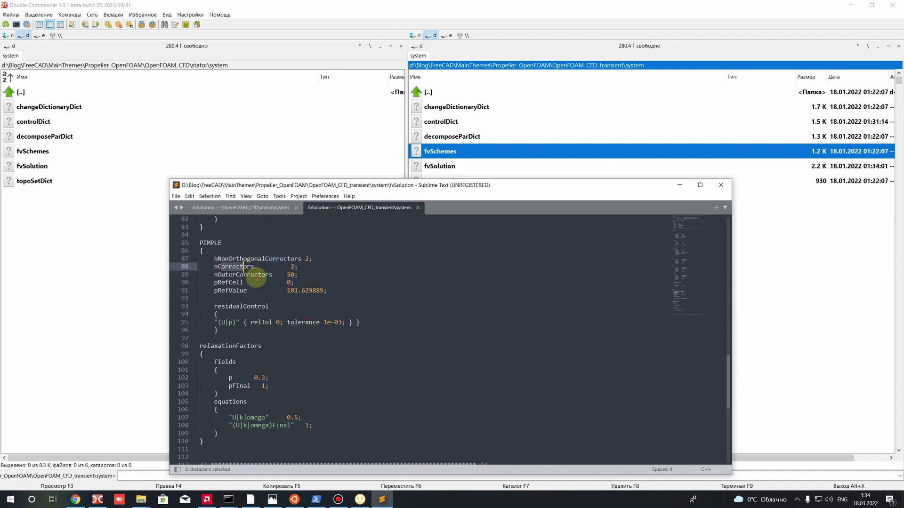
{"action": "left_click", "coordinate": [284, 282]}
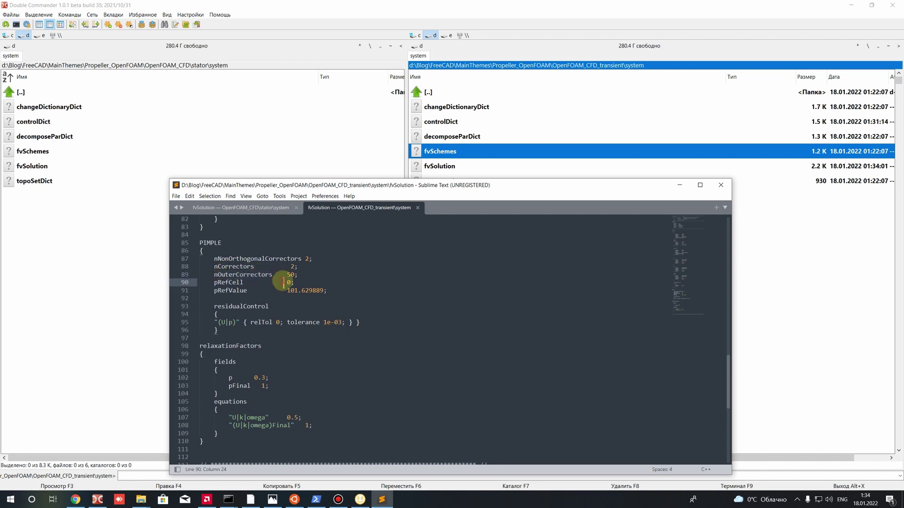
{"action": "left_click", "coordinate": [291, 267]}
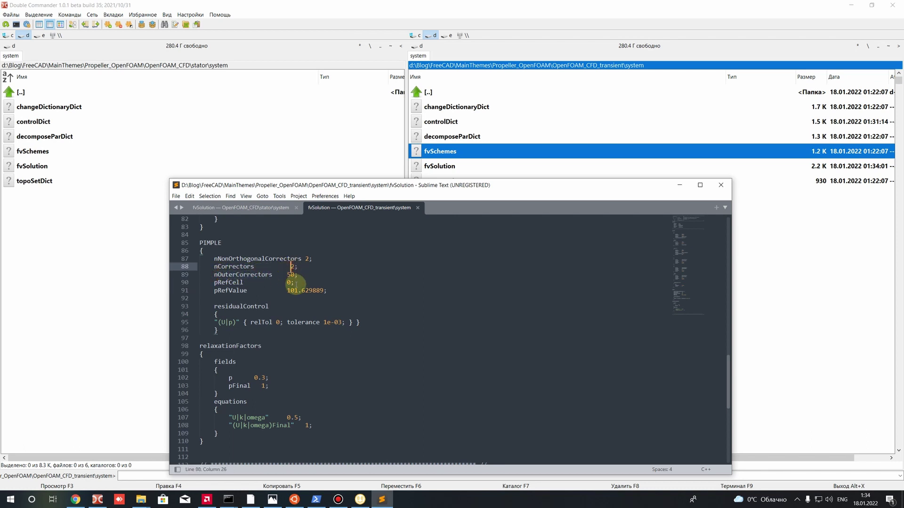
- Select the nOuterCorrectors 50 line and the pRefCell and pRefValue 101.629889 entries
{"action": "left_click_drag", "start_coordinate": [295, 275], "coordinate": [213, 275]}
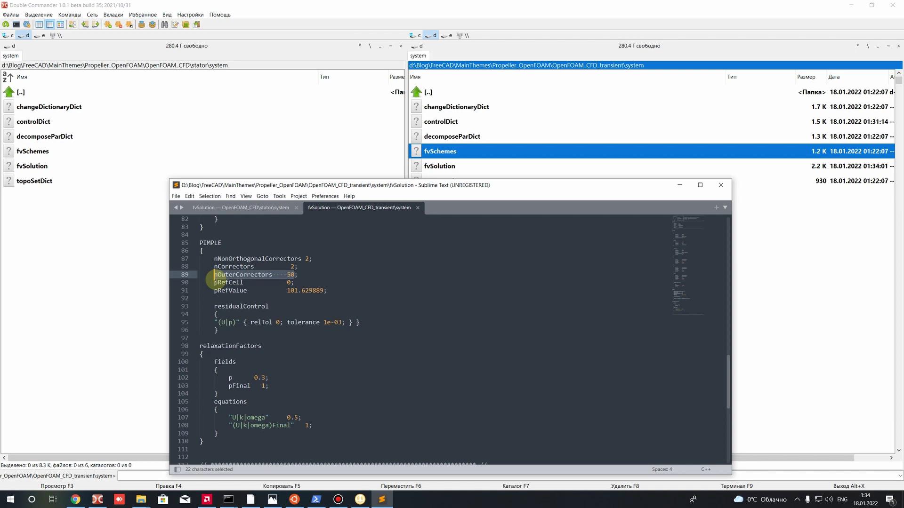
{"action": "left_click_drag", "start_coordinate": [297, 275], "coordinate": [215, 275]}
{"action": "left_click", "coordinate": [241, 292]}
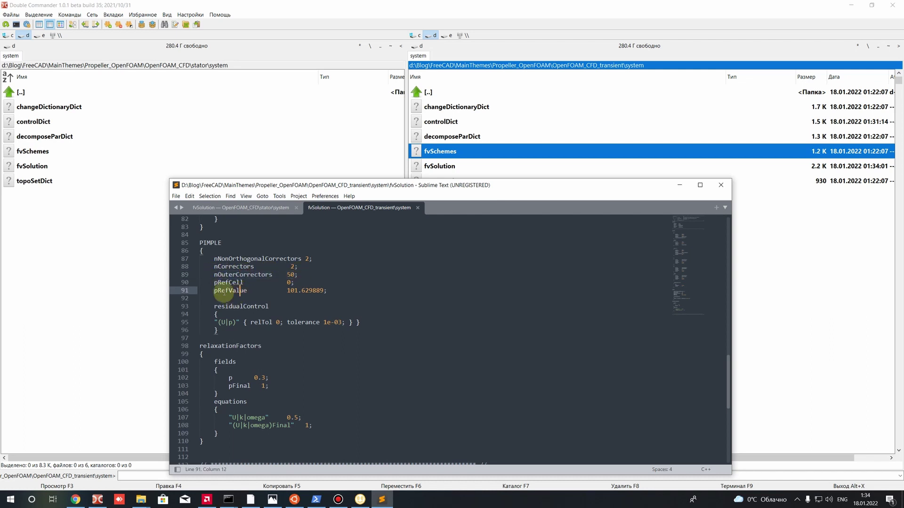
{"action": "left_click_drag", "start_coordinate": [214, 283], "coordinate": [328, 293]}
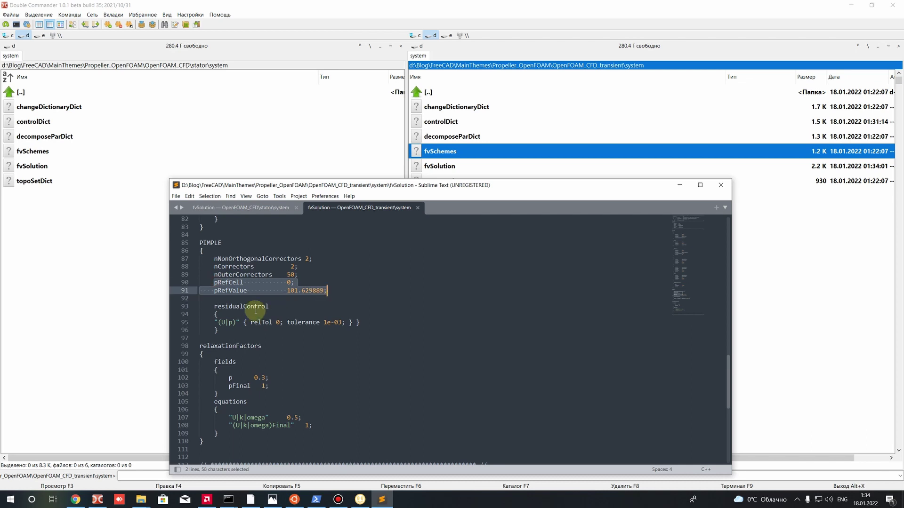
{"action": "left_click", "coordinate": [257, 314]}
{"action": "left_click_drag", "start_coordinate": [215, 275], "coordinate": [300, 275]}
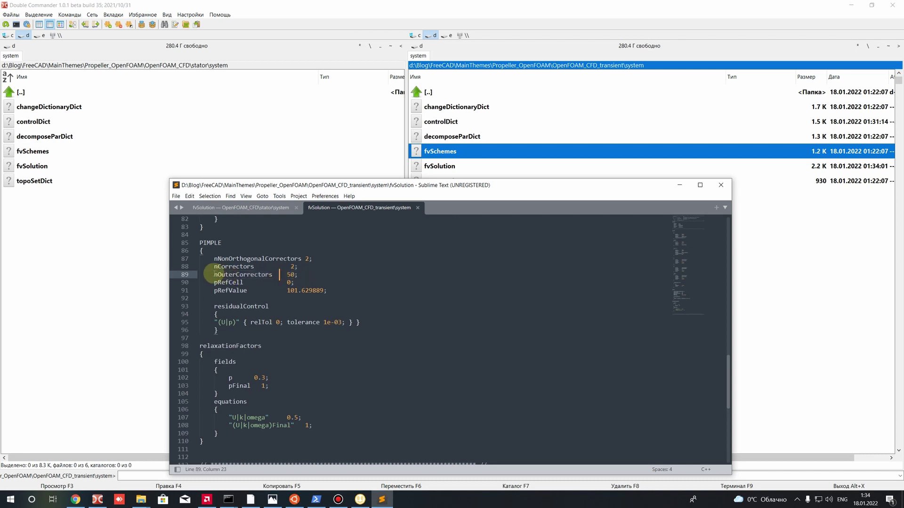
{"action": "left_click_drag", "start_coordinate": [215, 275], "coordinate": [295, 275]}
{"action": "left_click", "coordinate": [296, 275]}
{"action": "type", "text": "1"}
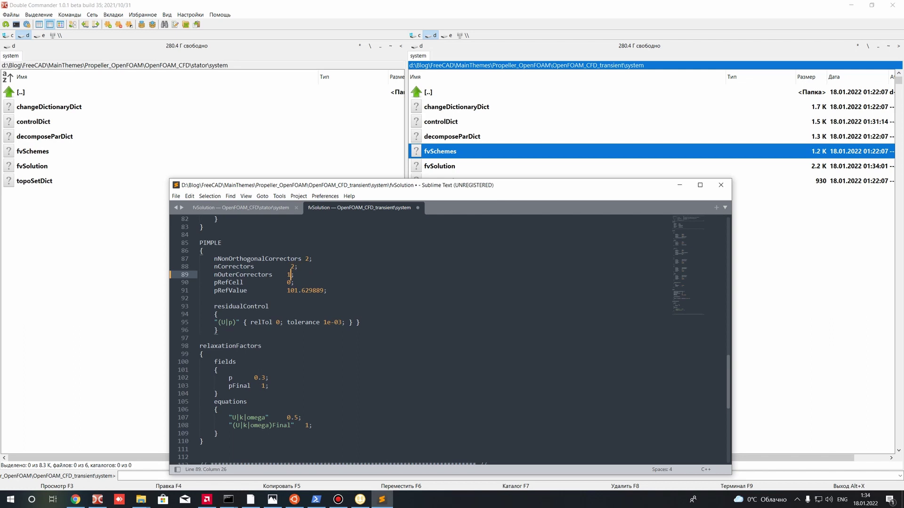
{"action": "key", "text": "BackSpace"}
{"action": "type", "text": "50"}
{"action": "key", "text": "ctrl+s"}
{"action": "left_click_drag", "start_coordinate": [297, 275], "coordinate": [215, 275]}
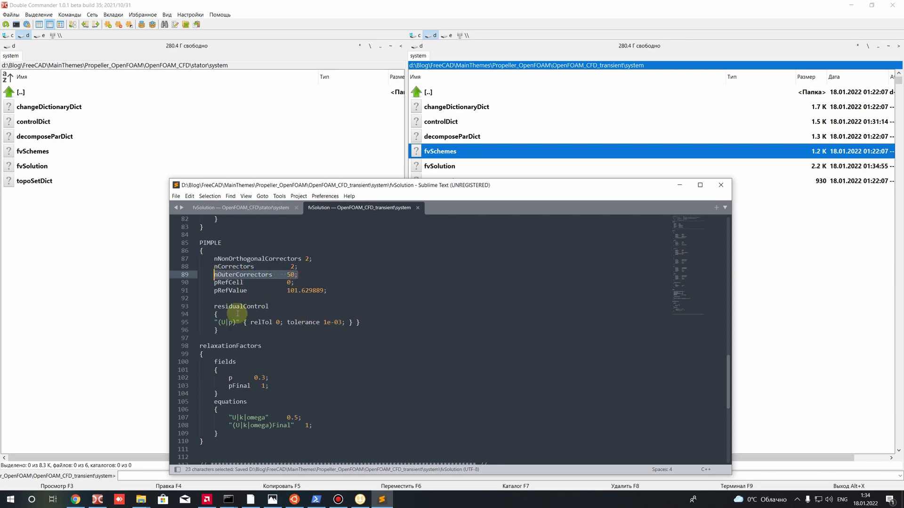
{"action": "left_click_drag", "start_coordinate": [215, 306], "coordinate": [276, 307]}
{"action": "left_click", "coordinate": [281, 338]}
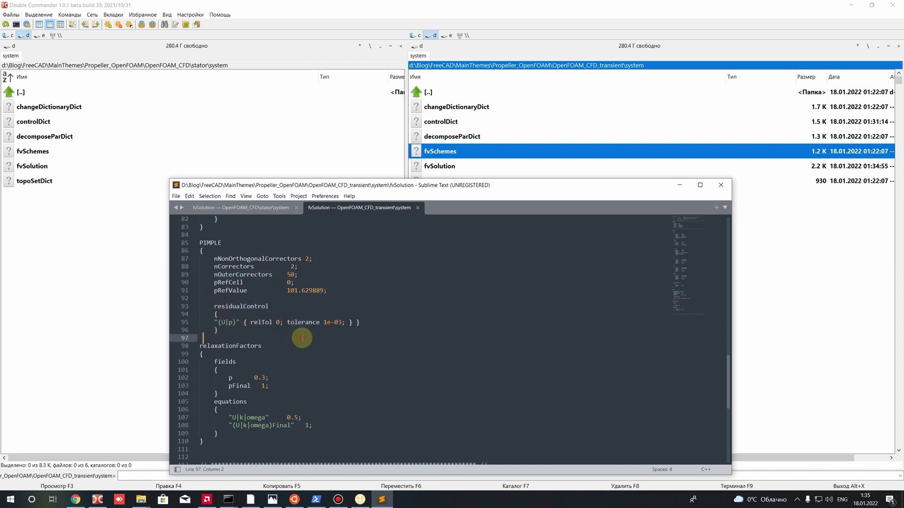
{"action": "left_click_drag", "start_coordinate": [328, 322], "coordinate": [342, 323]}
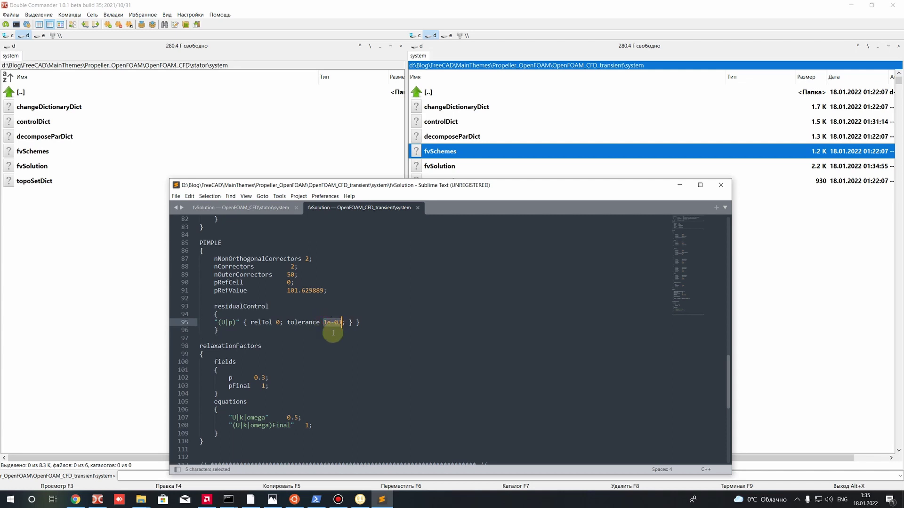
{"action": "left_click_drag", "start_coordinate": [214, 275], "coordinate": [268, 287]}
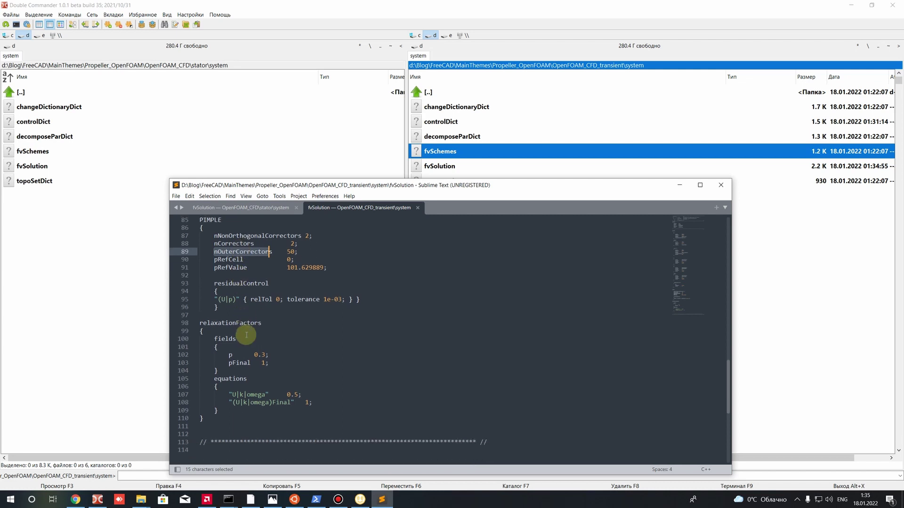
- Inspect the transient U/k/omega relaxation entry and the p relaxation factor 0.3
{"action": "scroll", "coordinate": [255, 320], "scroll_direction": "down", "scroll_amount": 2}
{"action": "left_click_drag", "start_coordinate": [270, 330], "coordinate": [210, 314]}
{"action": "left_click", "coordinate": [239, 370]}
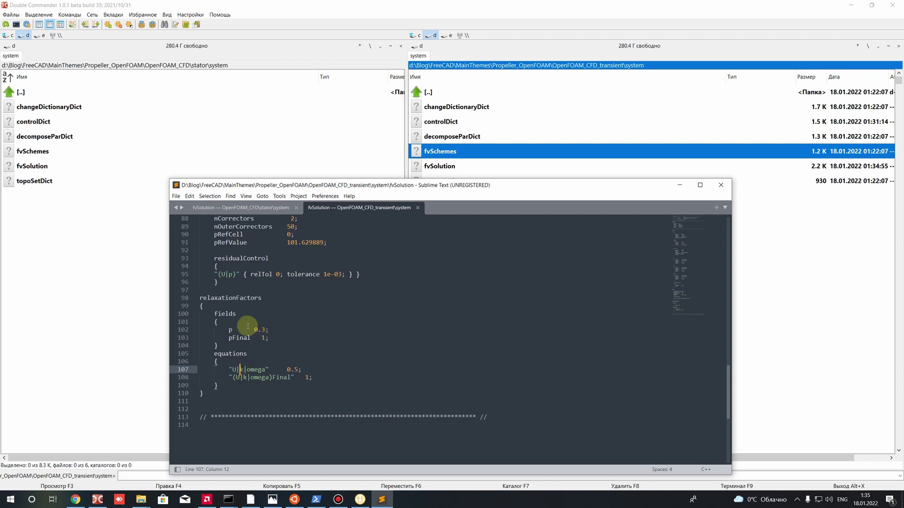
{"action": "mouse_move", "coordinate": [254, 330]}
{"action": "left_mouse_down"}
{"action": "mouse_move", "coordinate": [219, 322]}
{"action": "mouse_move", "coordinate": [269, 330]}
{"action": "left_mouse_up"}
{"action": "scroll", "coordinate": [269, 330], "scroll_direction": "up", "scroll_amount": 2}
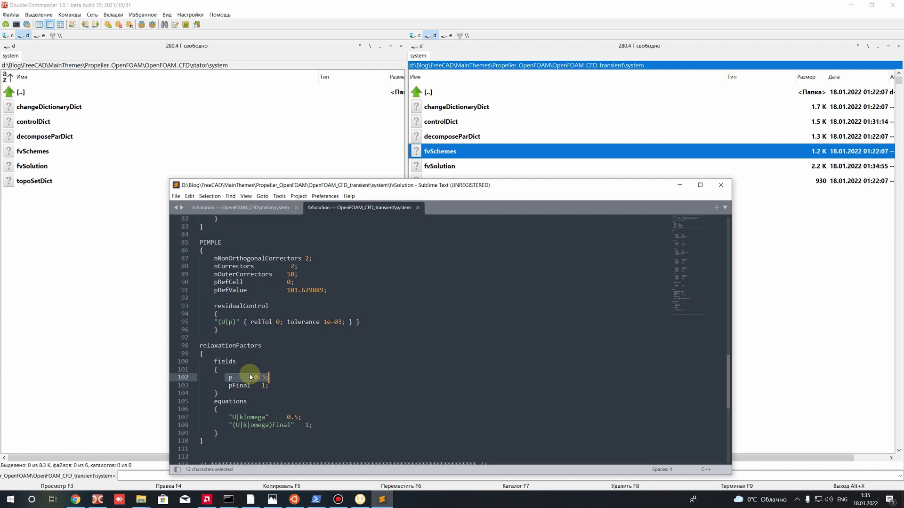
{"action": "left_click_drag", "start_coordinate": [254, 377], "coordinate": [264, 380]}
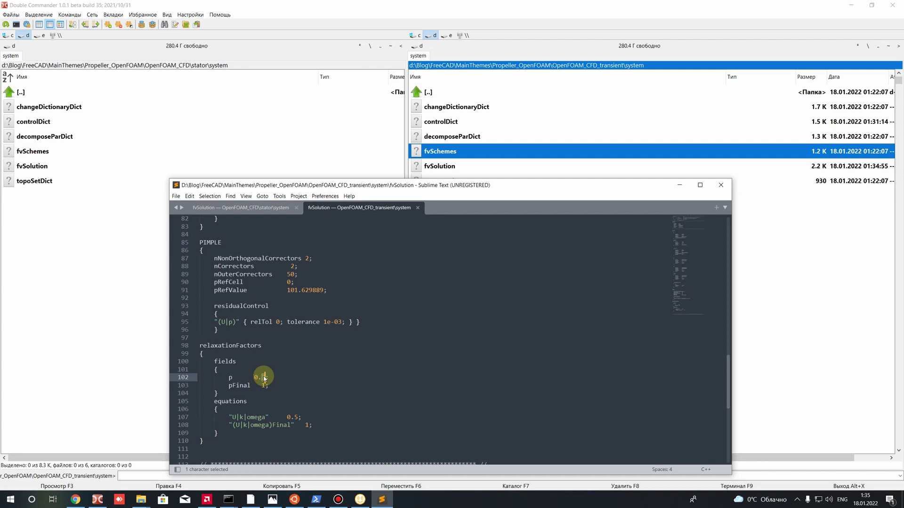
- Check the pFinal and Final equation relaxation factors, both 1, on lines 103 and 108
{"action": "left_click", "coordinate": [262, 385]}
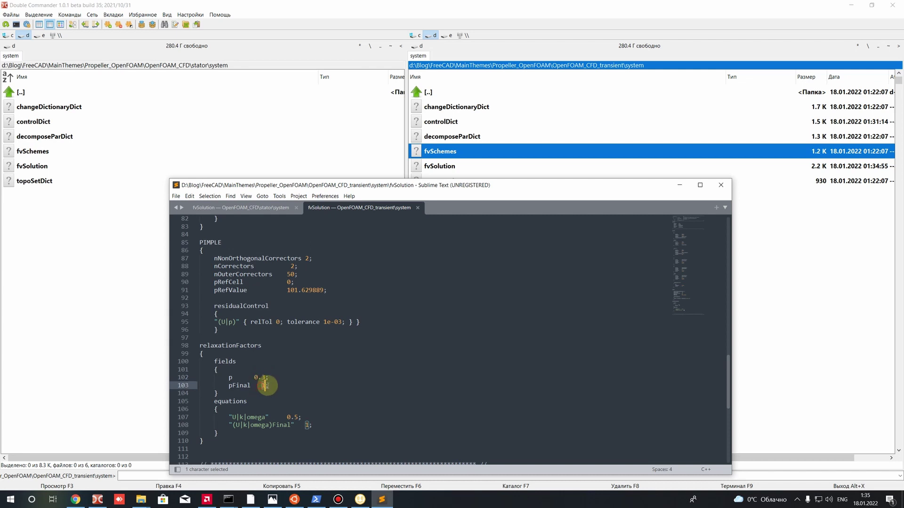
{"action": "left_click", "coordinate": [280, 393]}
{"action": "left_click_drag", "start_coordinate": [261, 386], "coordinate": [270, 386]}
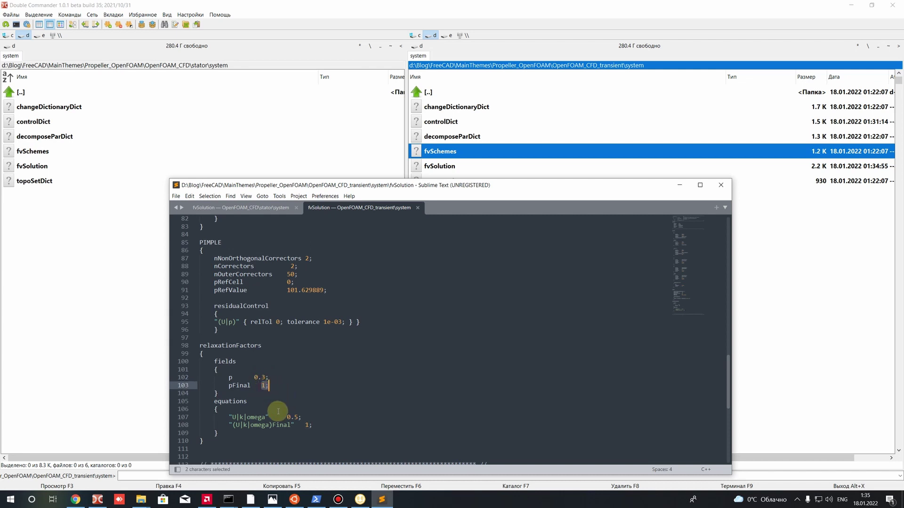
{"action": "left_click_drag", "start_coordinate": [304, 425], "coordinate": [315, 425]}
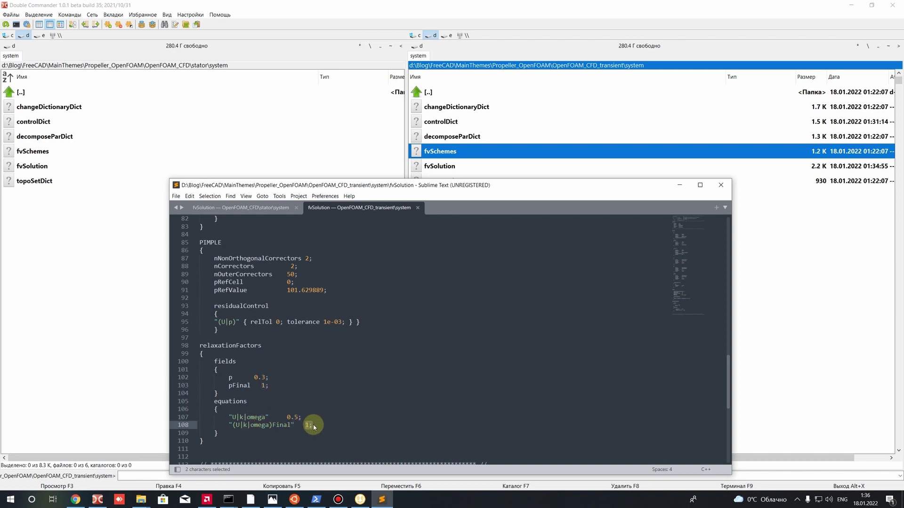
{"action": "left_click", "coordinate": [269, 426]}
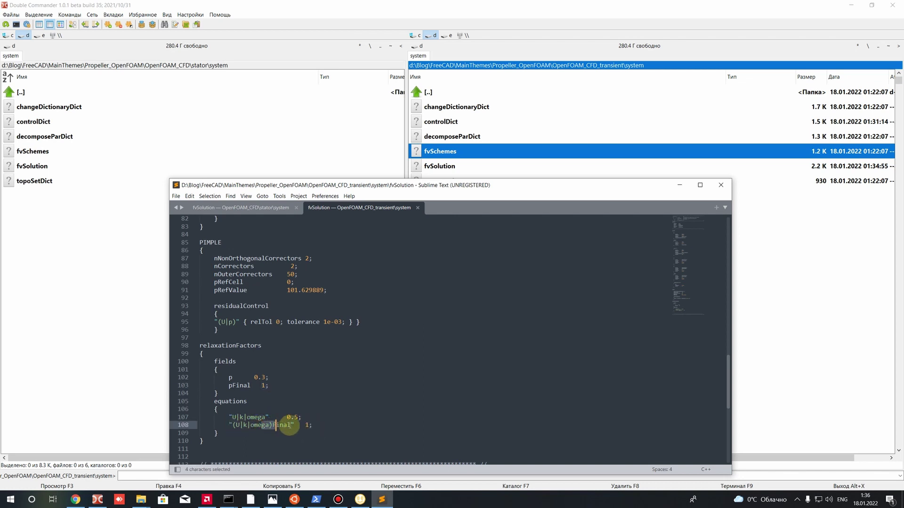
{"action": "left_click", "coordinate": [291, 425]}
{"action": "left_click", "coordinate": [312, 425]}
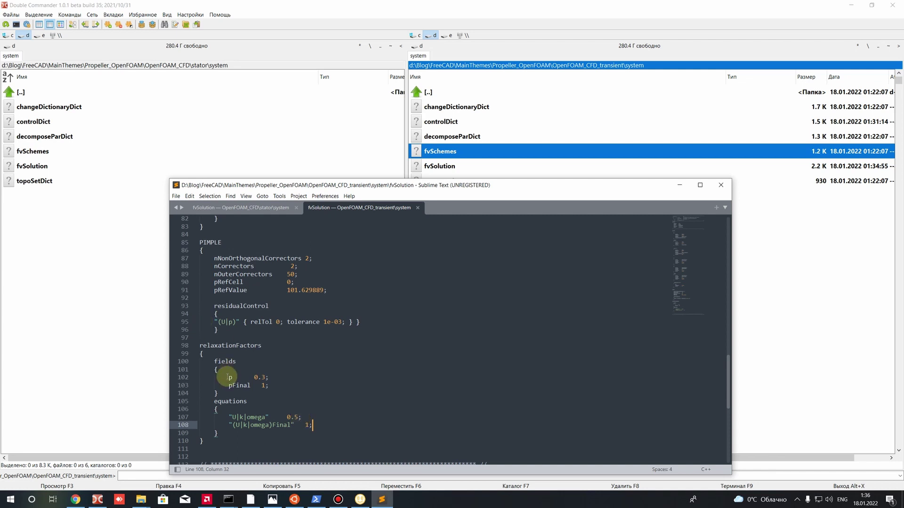
- Highlight the pFinal line and the U|k|omega Final line, selecting the pFinal value 1
{"action": "left_click_drag", "start_coordinate": [226, 386], "coordinate": [265, 385]}
{"action": "left_click_drag", "start_coordinate": [238, 427], "coordinate": [310, 428]}
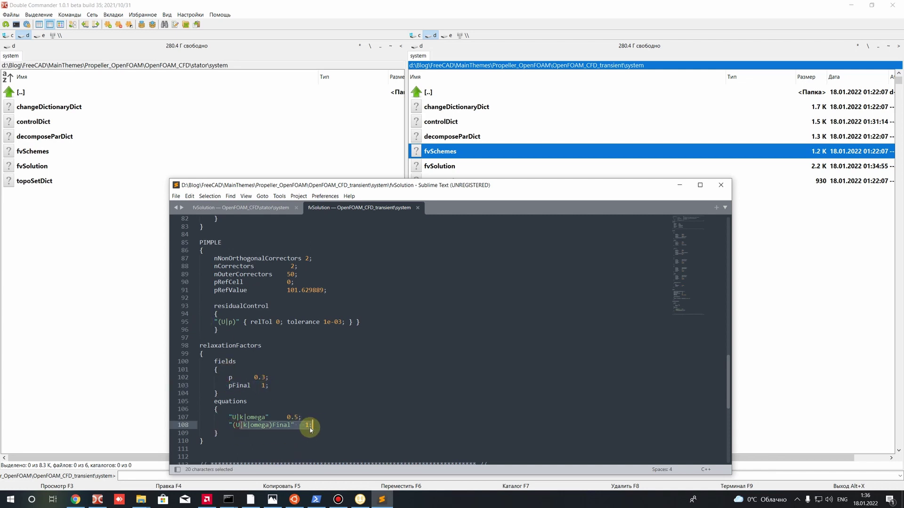
{"action": "left_click", "coordinate": [310, 428]}
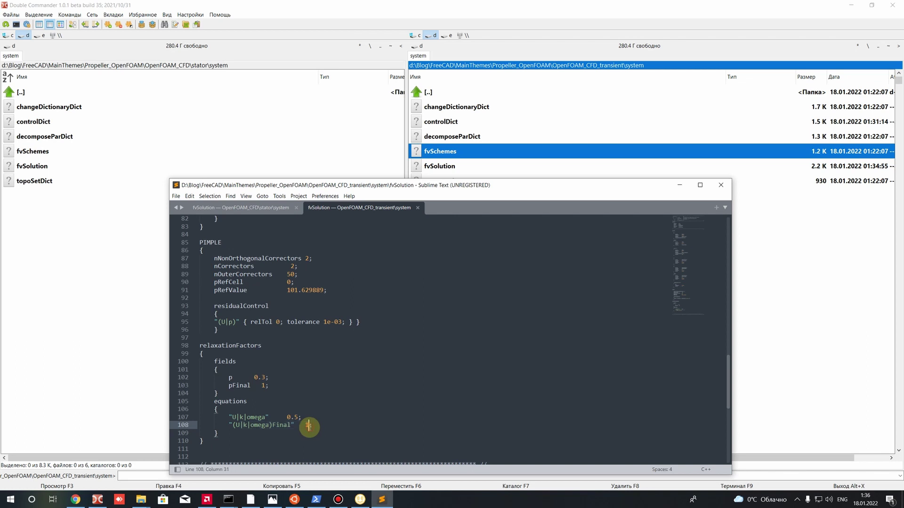
{"action": "left_click", "coordinate": [262, 386]}
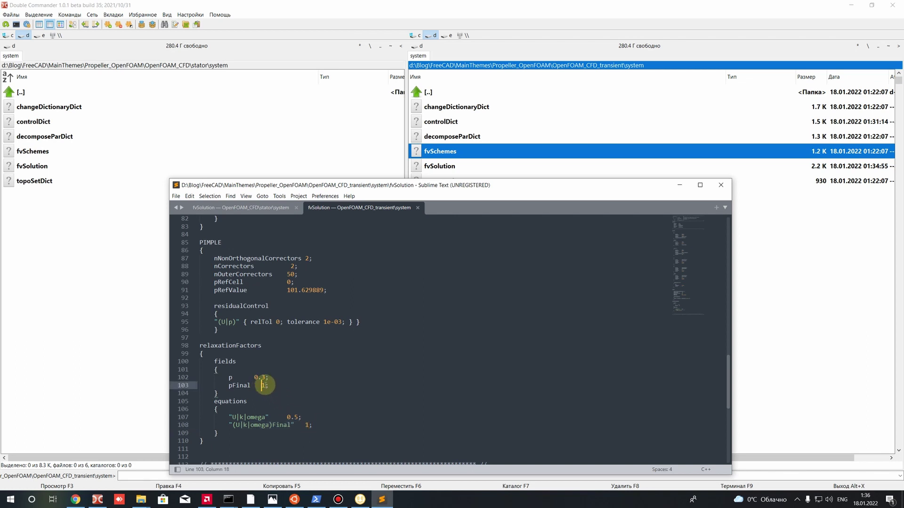
{"action": "double_click", "coordinate": [263, 386]}
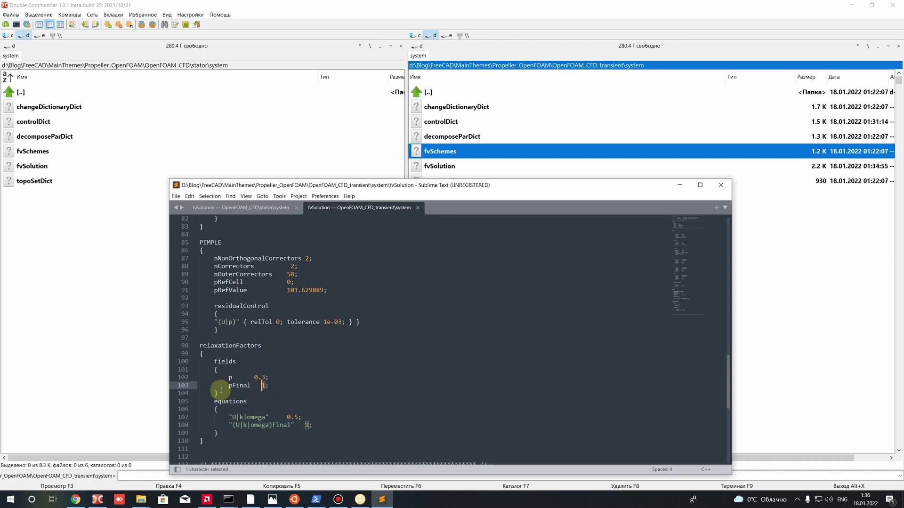
{"action": "left_click_drag", "start_coordinate": [233, 385], "coordinate": [260, 398]}
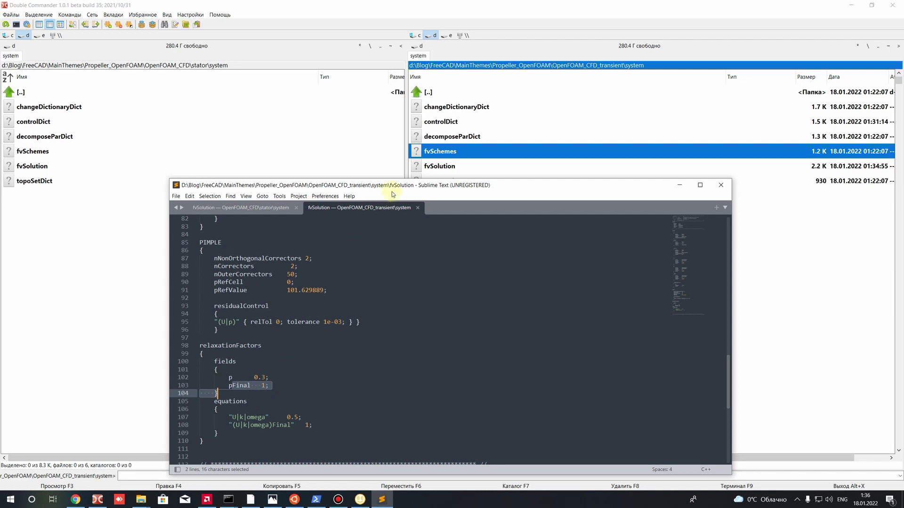
- Compare against the stator case's fvSolution, then close both fvSolution files
{"action": "left_click", "coordinate": [252, 208]}
{"action": "scroll", "coordinate": [307, 304], "scroll_direction": "down", "scroll_amount": 6}
{"action": "scroll", "coordinate": [306, 304], "scroll_direction": "up", "scroll_amount": 5}
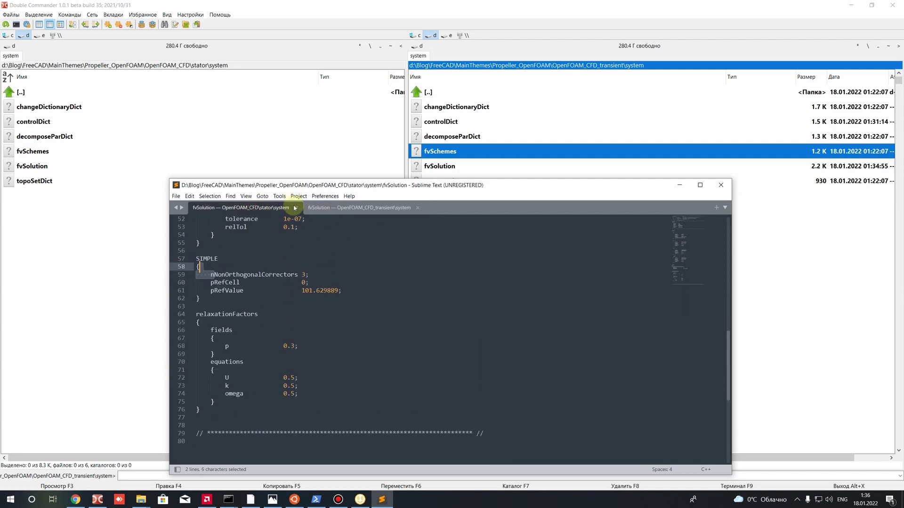
{"action": "left_click", "coordinate": [296, 207]}
{"action": "left_click", "coordinate": [258, 208]}
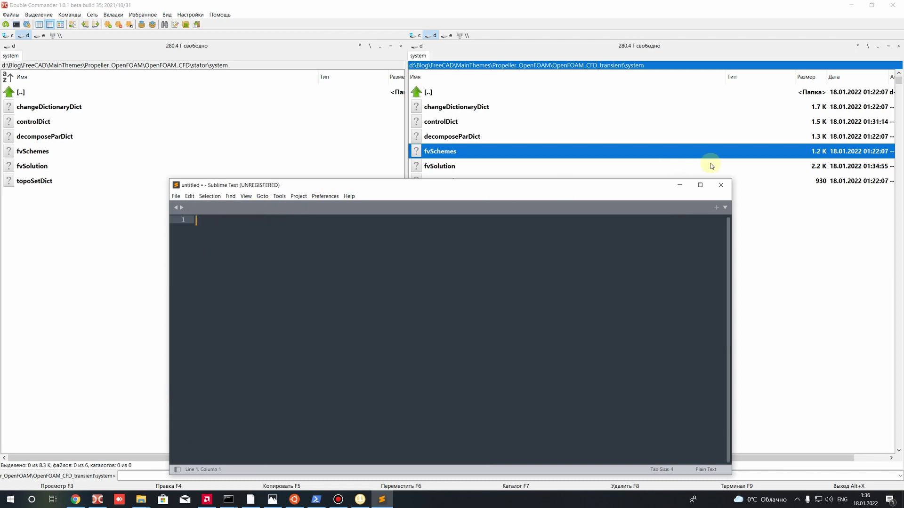
- Close Sublime Text and navigate Double Commander to the OpenFOAM_CFD_transient case folder
{"action": "left_click", "coordinate": [721, 185]}
{"action": "left_click", "coordinate": [4, 171]}
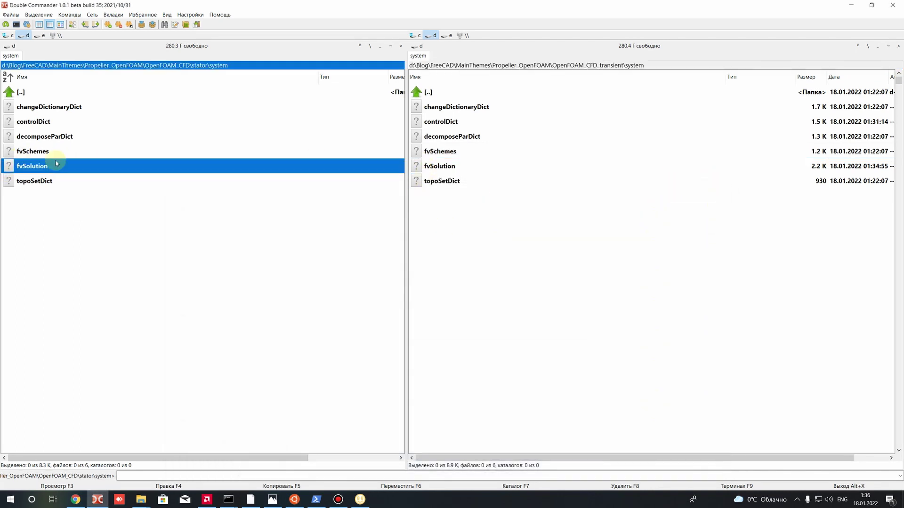
{"action": "left_click", "coordinate": [438, 178]}
{"action": "key", "text": "BackSpace"}
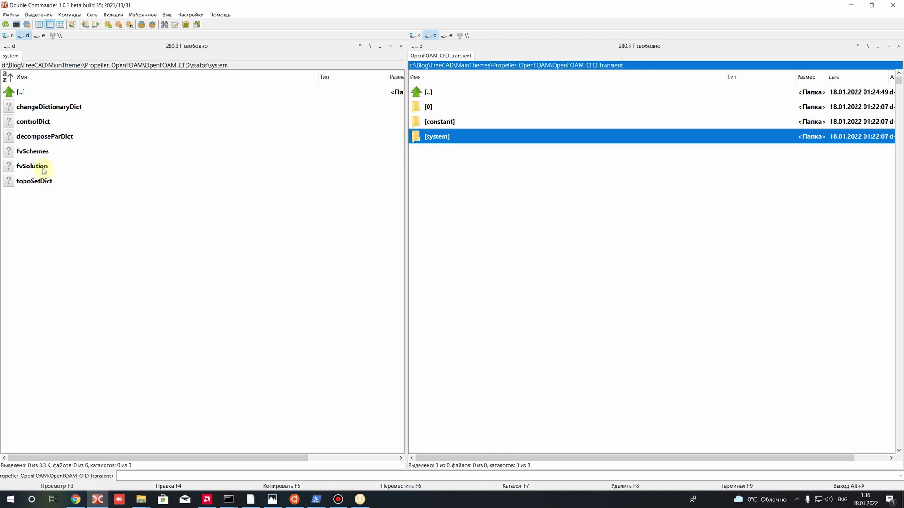
{"action": "left_click", "coordinate": [36, 138]}
{"action": "key", "text": "BackSpace"}
{"action": "key", "text": "Return"}
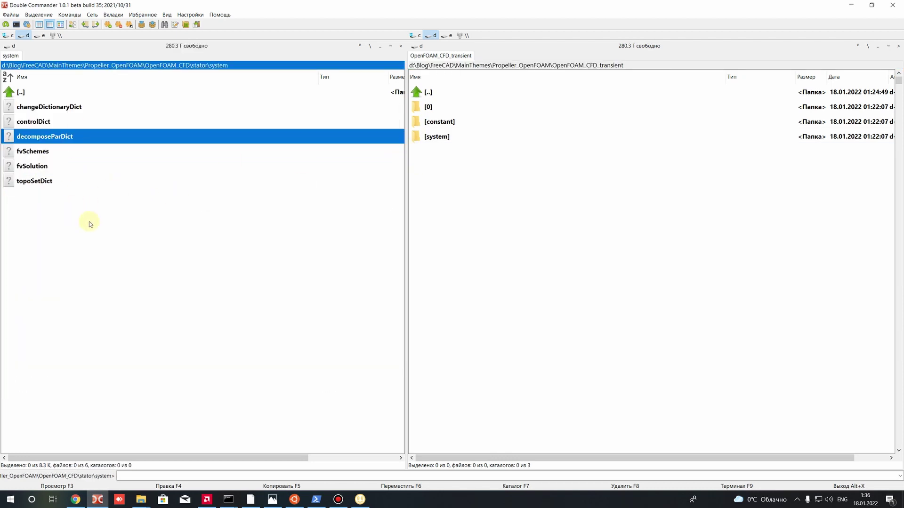
{"action": "key", "text": "BackSpace"}
{"action": "left_click", "coordinate": [527, 250]}
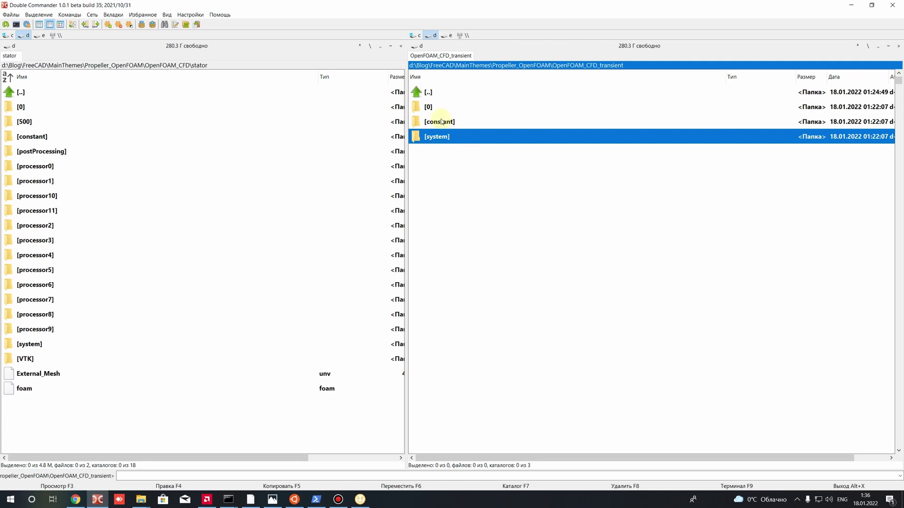
- Create an empty text document named foam.foam and open an Ubuntu terminal in the folder
{"action": "right_click", "coordinate": [456, 177]}
{"action": "left_click", "coordinate": [437, 188]}
{"action": "right_click", "coordinate": [492, 220]}
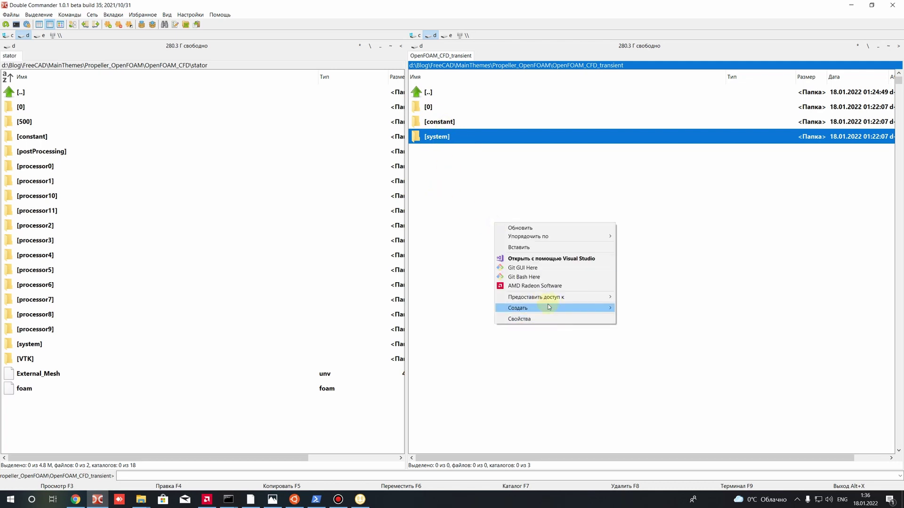
{"action": "mouse_move", "coordinate": [546, 308]}
{"action": "left_click", "coordinate": [652, 385]}
{"action": "right_click", "coordinate": [445, 152]}
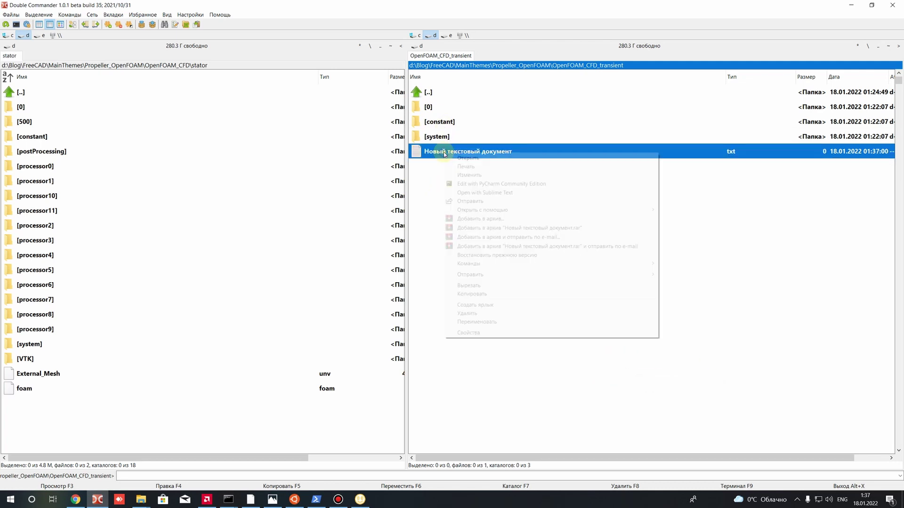
{"action": "left_click", "coordinate": [486, 322]}
{"action": "type", "text": "foam.foam"}
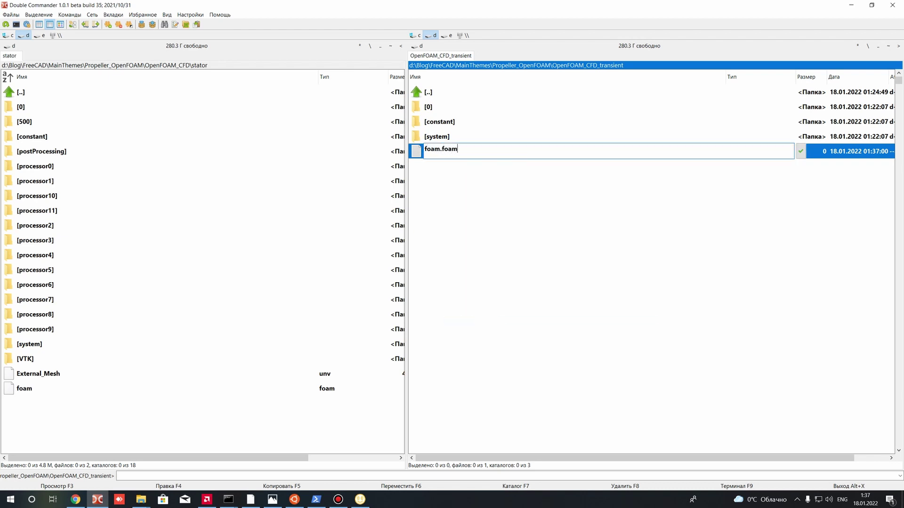
{"action": "key", "text": "Return"}
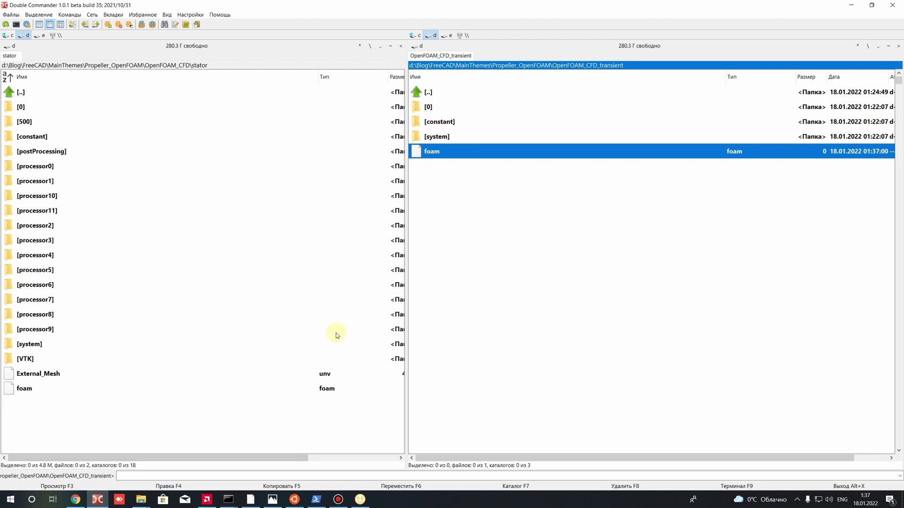
{"action": "left_click", "coordinate": [295, 499]}
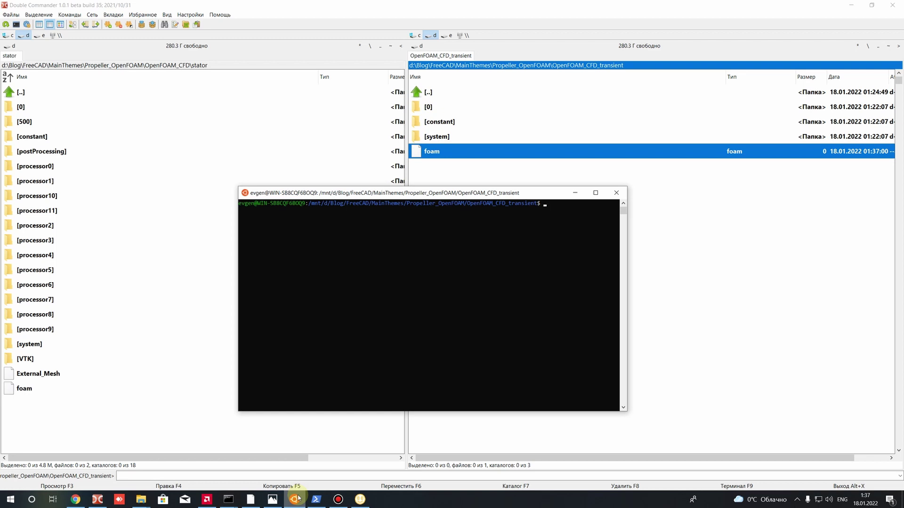
- List the case with ls and run decomposePar to split it into 12 processors
{"action": "type", "text": "ls"}
{"action": "key", "text": "Return"}
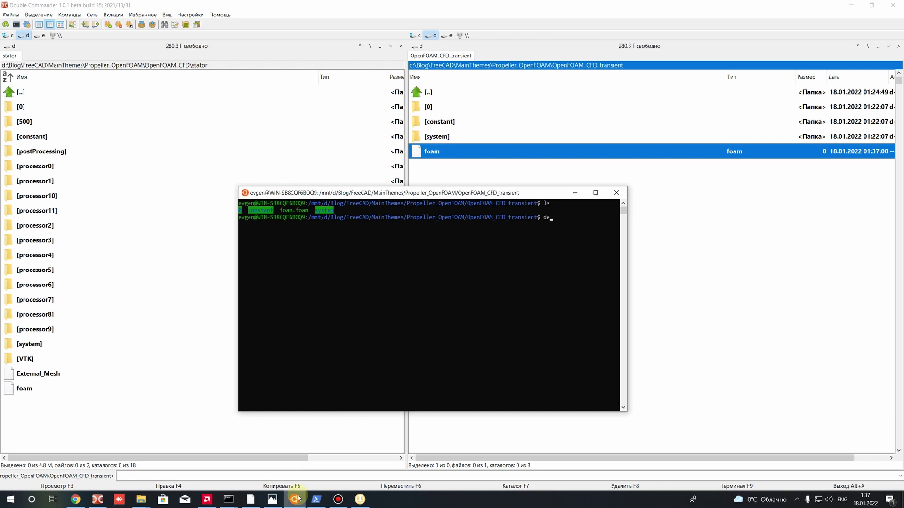
{"action": "key", "text": "Return"}
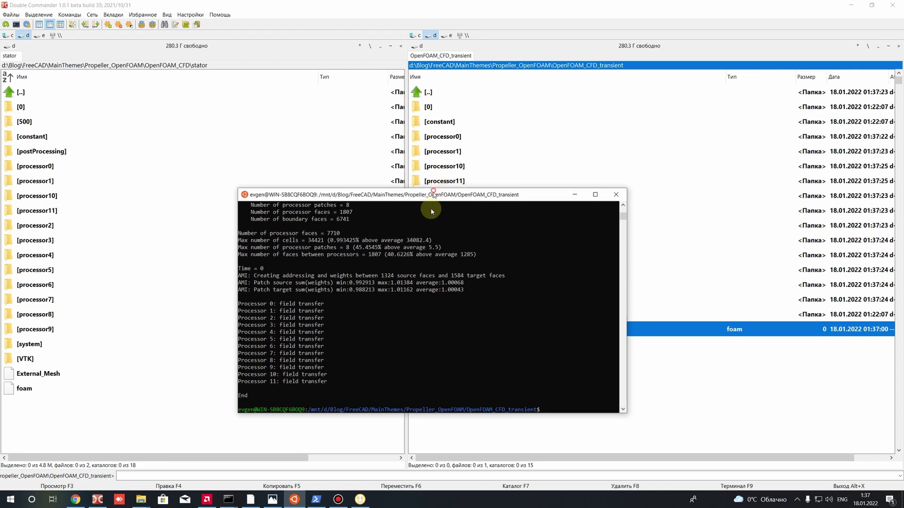
{"action": "left_click_drag", "start_coordinate": [435, 192], "coordinate": [432, 215]}
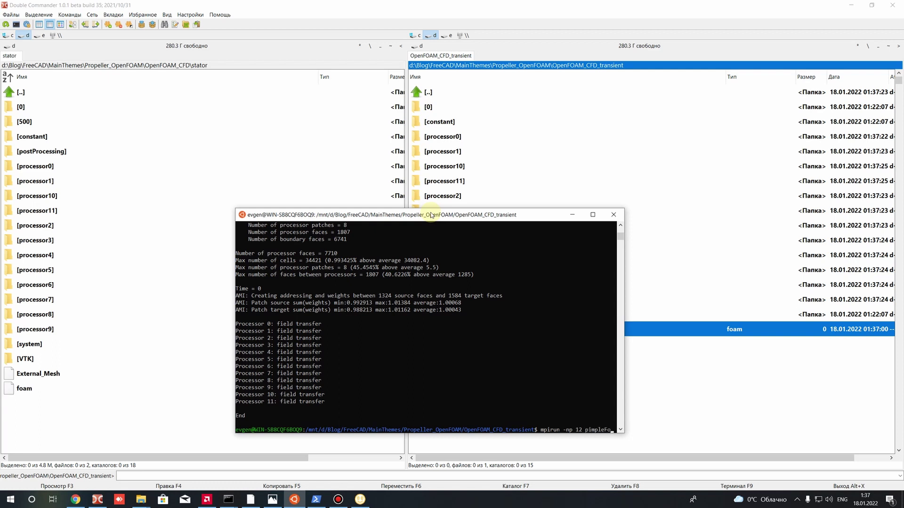
- Launch mpirun -np 12 pimpleFoam -parallel and pause the output at PIMPLE iteration 6
{"action": "type", "text": "am"}
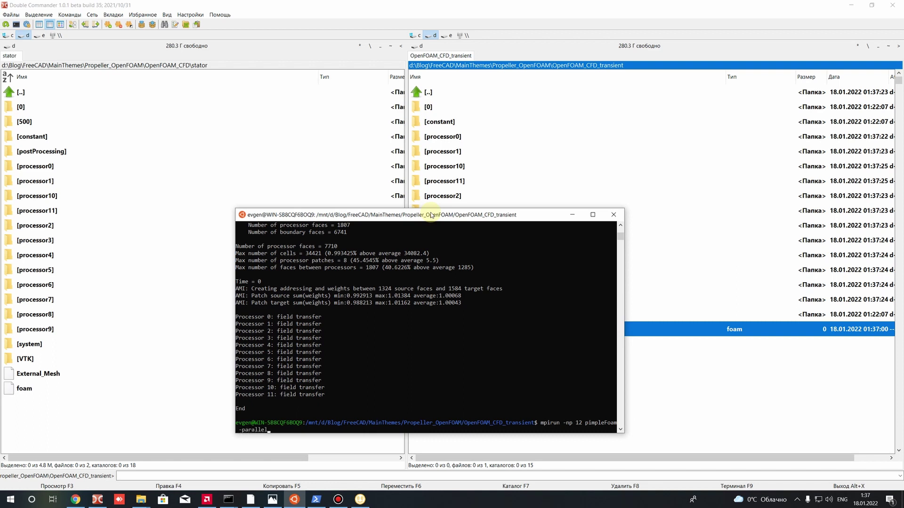
{"action": "type", "text": "-parallel"}
{"action": "key", "text": "Return"}
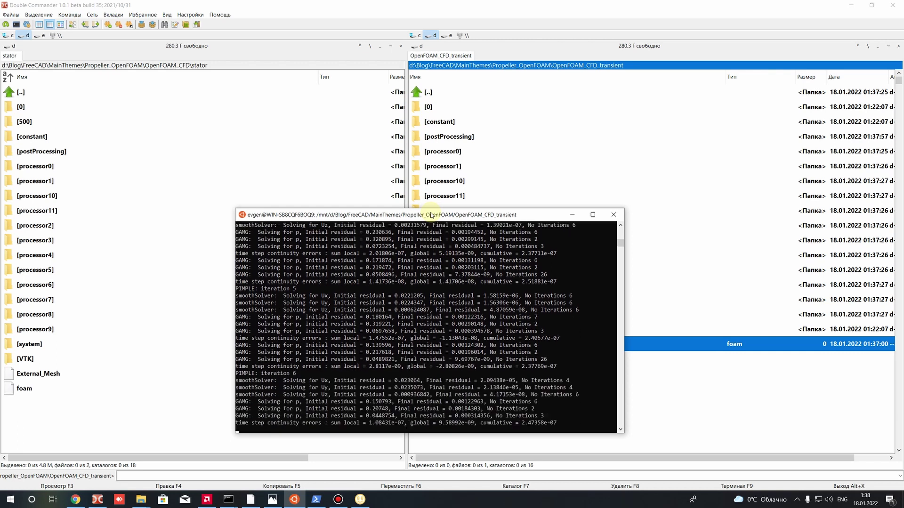
{"action": "left_click", "coordinate": [354, 345]}
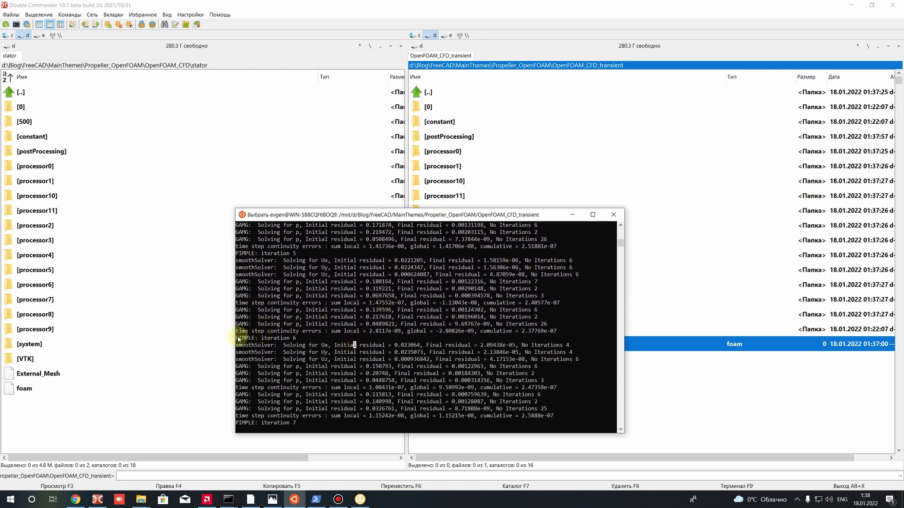
{"action": "left_click_drag", "start_coordinate": [296, 338], "coordinate": [262, 339]}
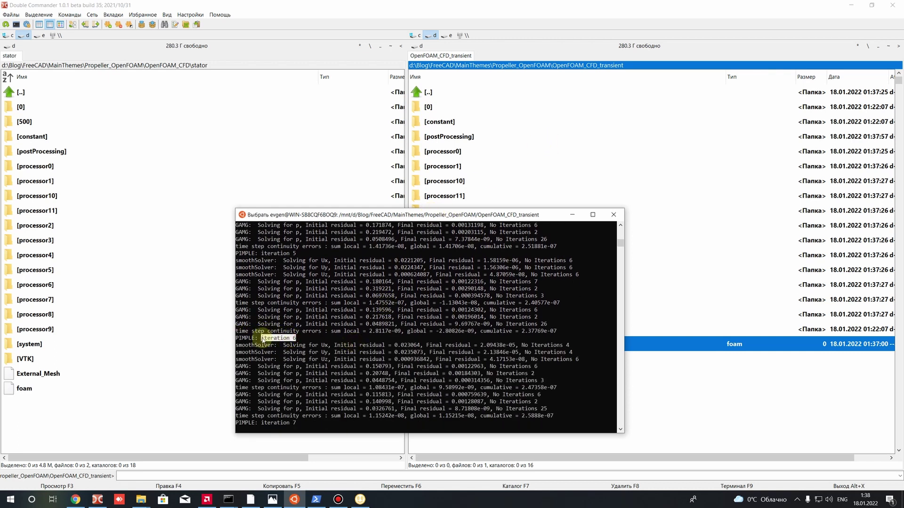
{"action": "key", "text": "Return"}
{"action": "key", "text": "Down"}
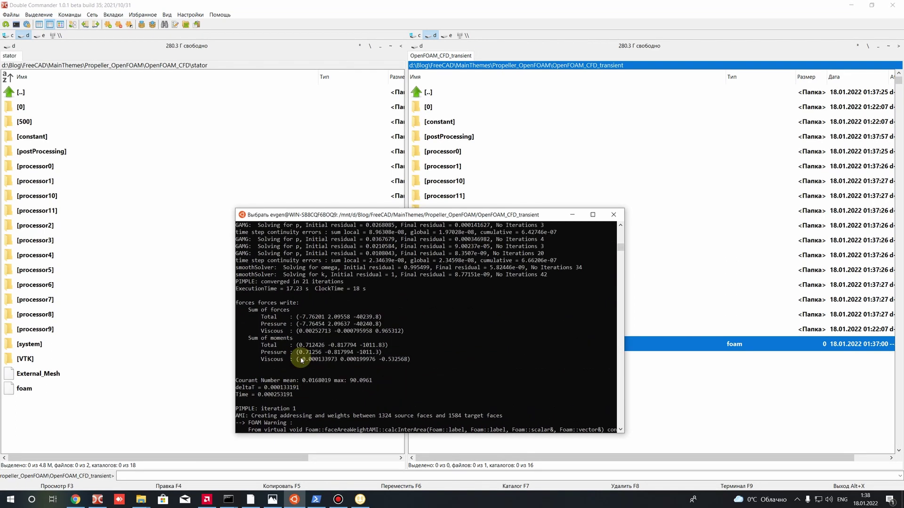
- Pause the log again to read iteration 21's pressure and Uz residual lines
{"action": "left_click", "coordinate": [301, 361]}
{"action": "scroll", "coordinate": [301, 360], "scroll_direction": "up", "scroll_amount": 3}
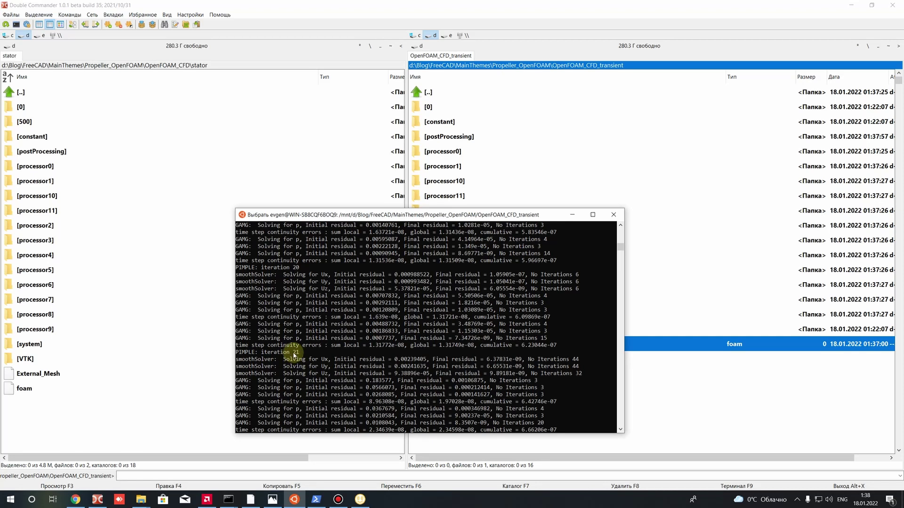
{"action": "double_click", "coordinate": [296, 352]}
{"action": "scroll", "coordinate": [358, 357], "scroll_direction": "down", "scroll_amount": 2}
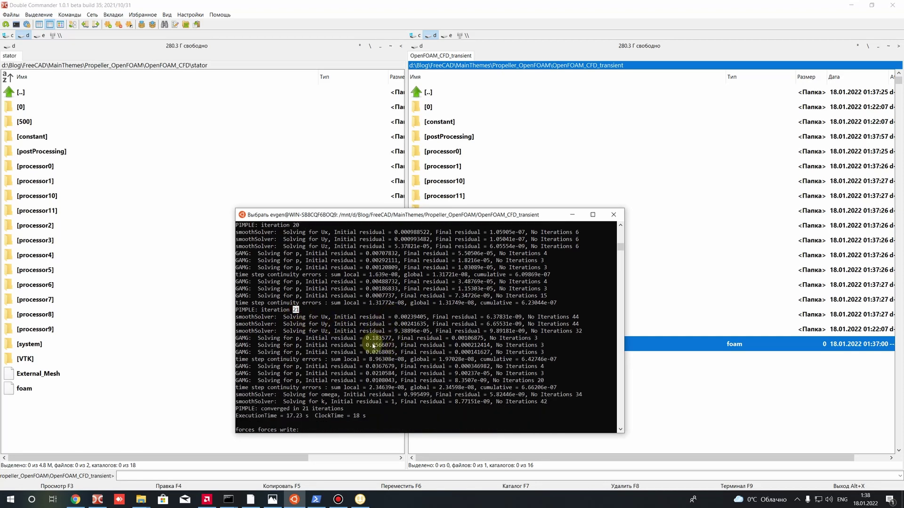
{"action": "scroll", "coordinate": [374, 345], "scroll_direction": "up", "scroll_amount": 3}
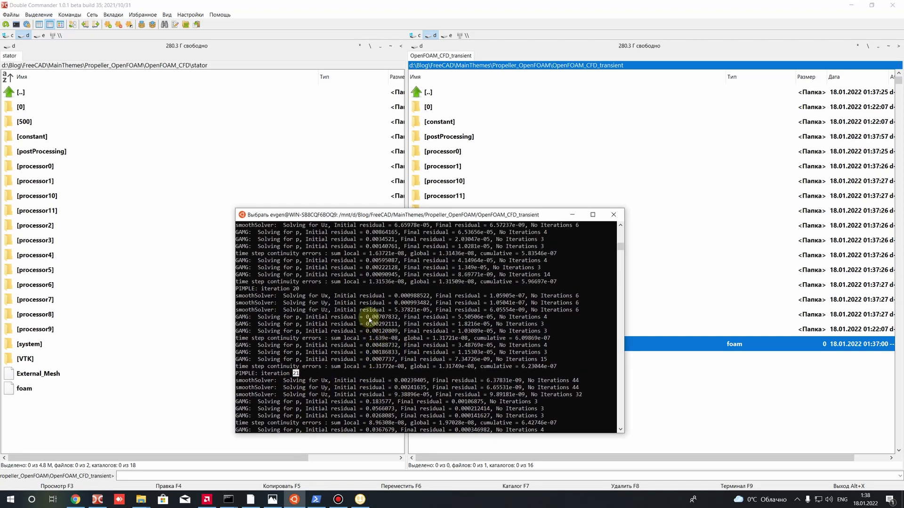
{"action": "left_click_drag", "start_coordinate": [365, 317], "coordinate": [395, 321]}
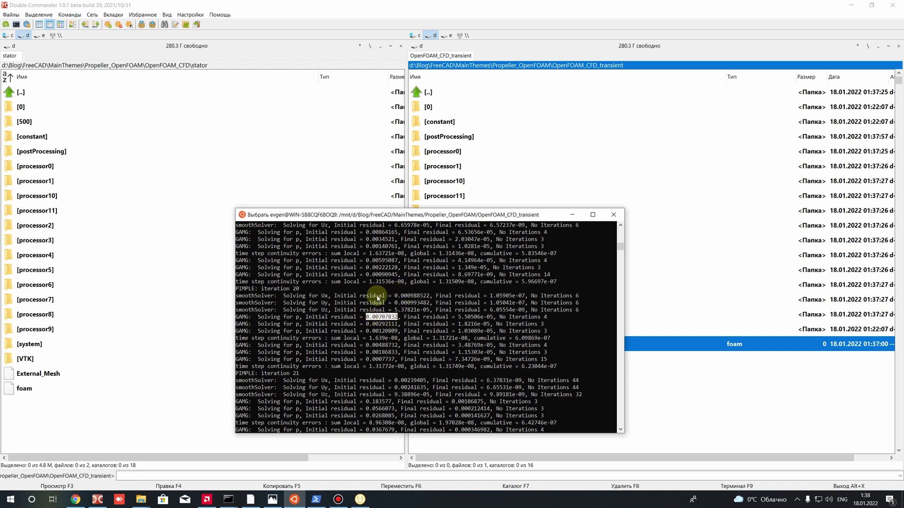
{"action": "left_click_drag", "start_coordinate": [296, 317], "coordinate": [301, 319]}
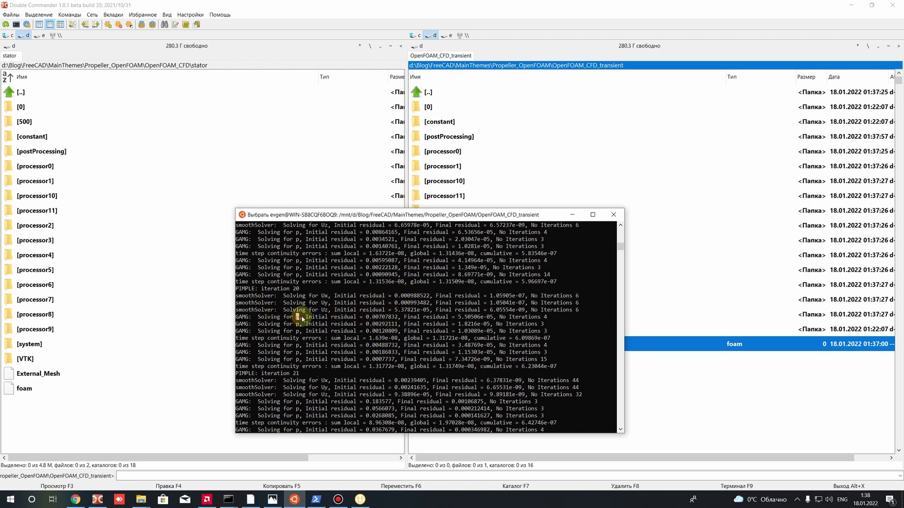
{"action": "double_click", "coordinate": [324, 309]}
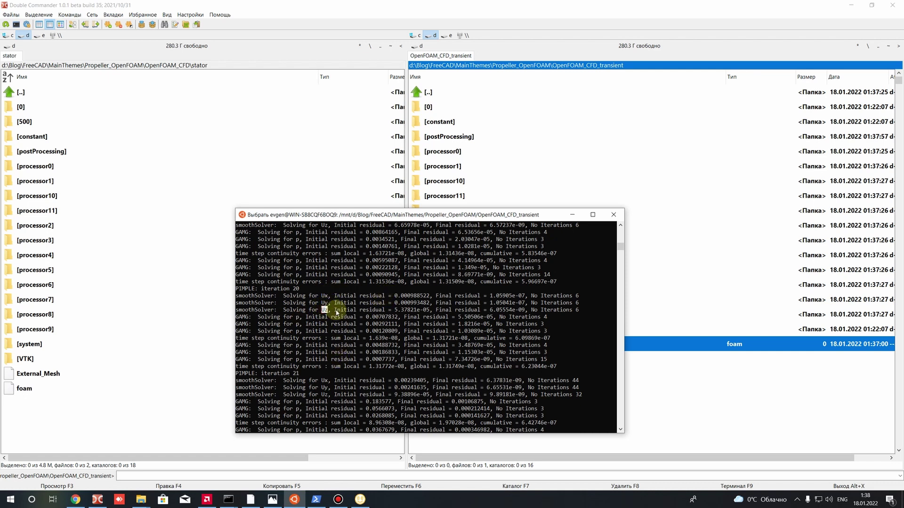
{"action": "left_click", "coordinate": [324, 357]}
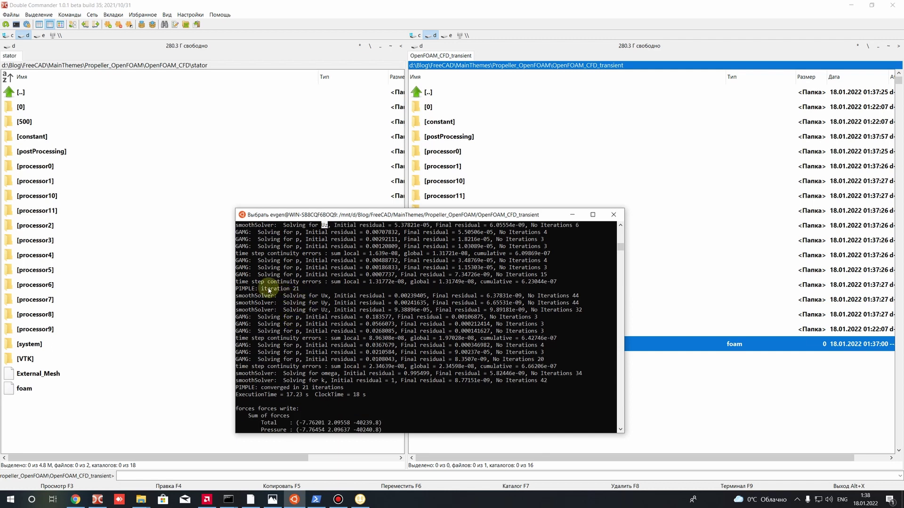
{"action": "left_click_drag", "start_coordinate": [262, 289], "coordinate": [302, 318]}
- Check the Ux residual, let the solver output resume, and switch to Double Commander
{"action": "left_click", "coordinate": [369, 319]}
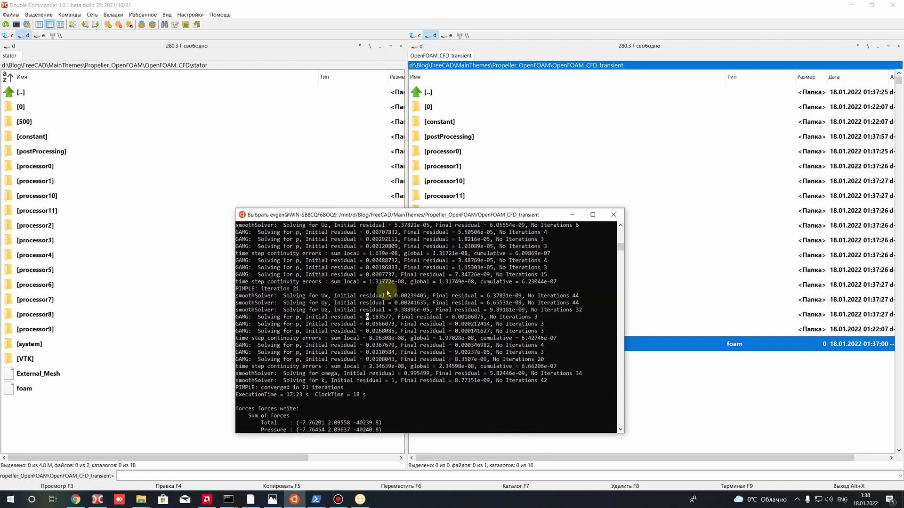
{"action": "left_click_drag", "start_coordinate": [395, 295], "coordinate": [420, 298]}
{"action": "left_click", "coordinate": [406, 320]}
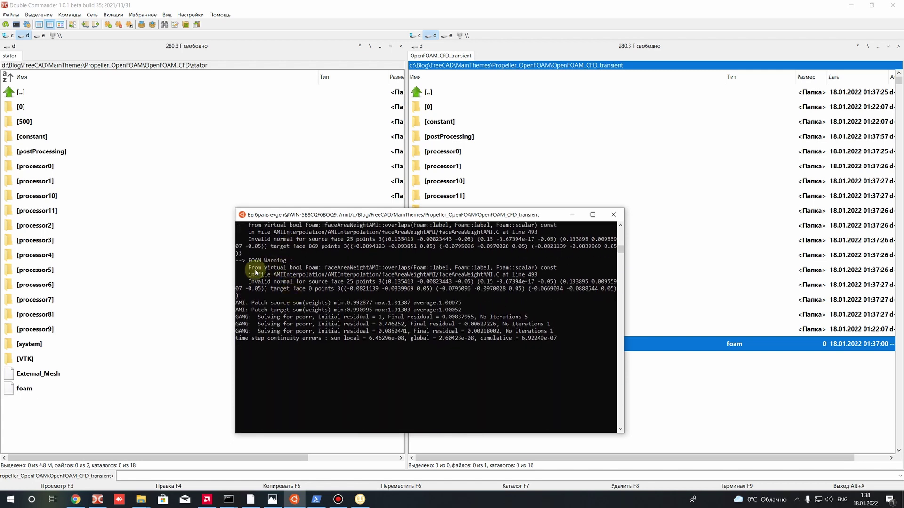
{"action": "left_click", "coordinate": [274, 317]}
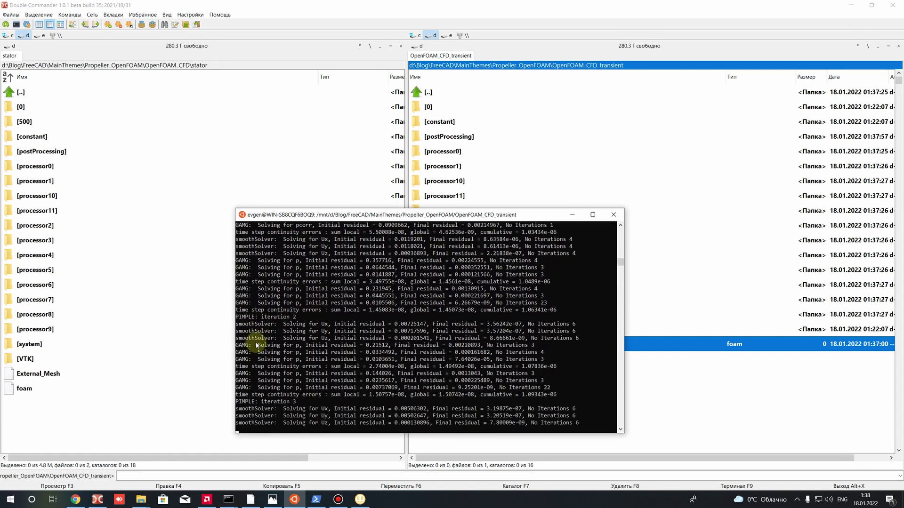
{"action": "left_click_drag", "start_coordinate": [262, 338], "coordinate": [298, 338]}
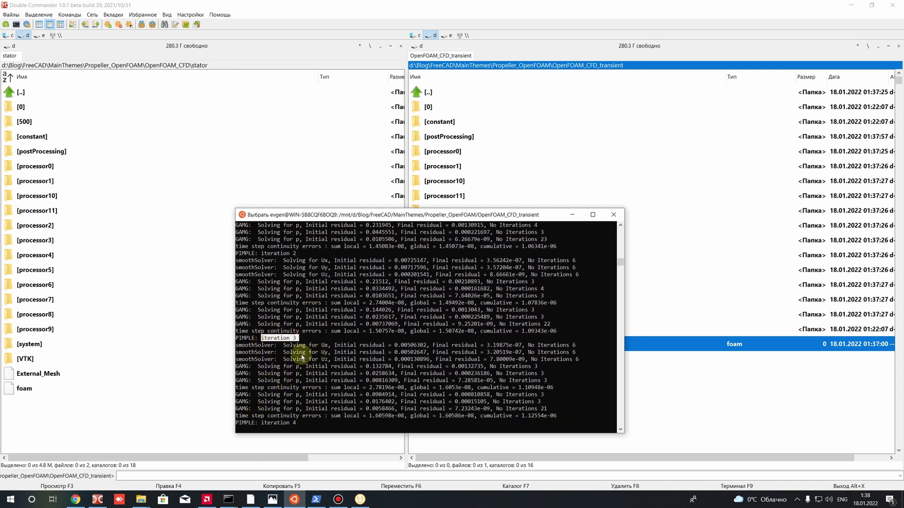
{"action": "left_click", "coordinate": [413, 347]}
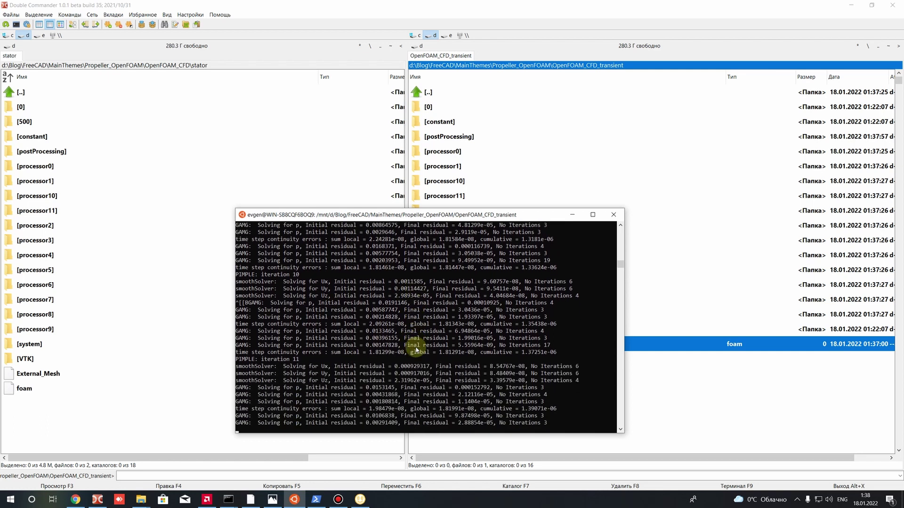
{"action": "key", "text": "Down"}
{"action": "left_click", "coordinate": [740, 393]}
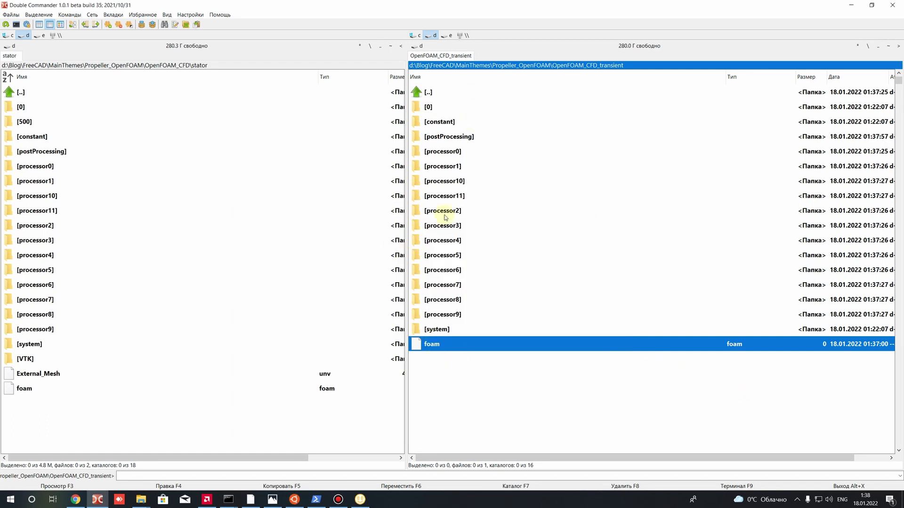
- Check processor1 and processor10 for new time folders, then recall paraview.exe in PowerShell
{"action": "left_click", "coordinate": [436, 165]}
{"action": "double_click", "coordinate": [436, 165]}
{"action": "key", "text": "BackSpace"}
{"action": "double_click", "coordinate": [456, 181]}
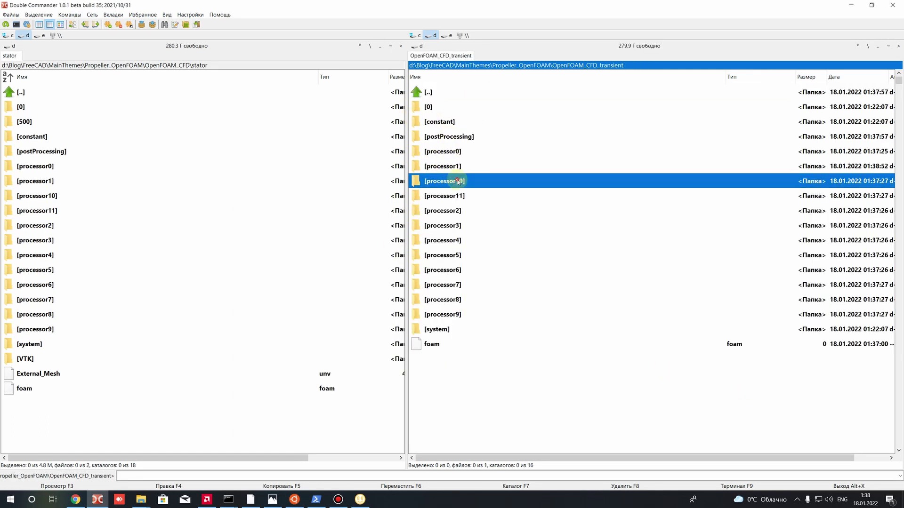
{"action": "key", "text": "BackSpace"}
{"action": "left_click", "coordinate": [323, 501]}
{"action": "key", "text": "Up"}
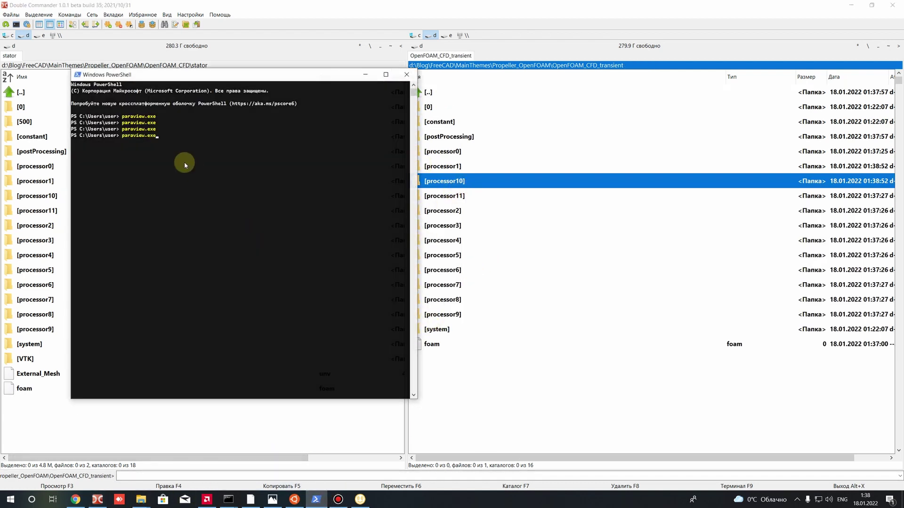
- Run paraview.exe to launch ParaView 5.9.1, then return to Double Commander
{"action": "key", "text": "Return"}
{"action": "left_click", "coordinate": [486, 169]}
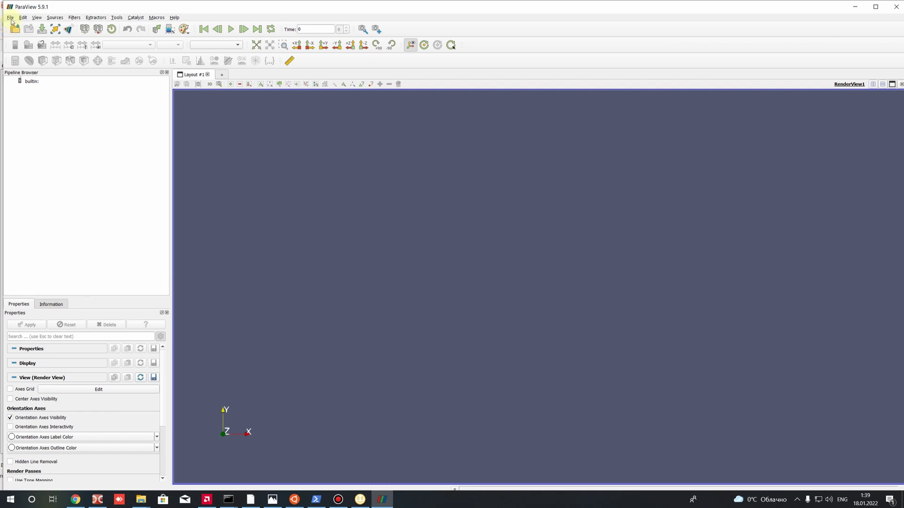
- Open the transient case's foam.foam with Case Type Decomposed Case and apply it
{"action": "left_click", "coordinate": [15, 29]}
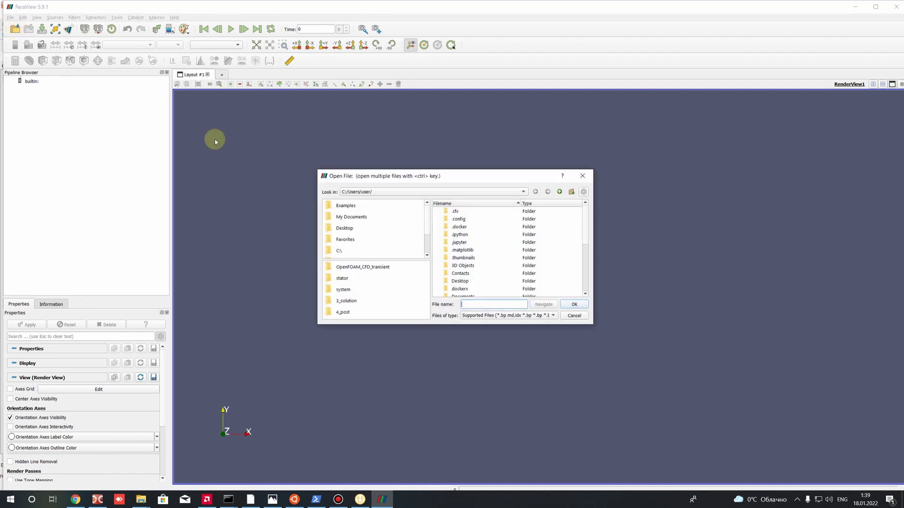
{"action": "left_click", "coordinate": [576, 317]}
{"action": "left_click", "coordinate": [882, 6]}
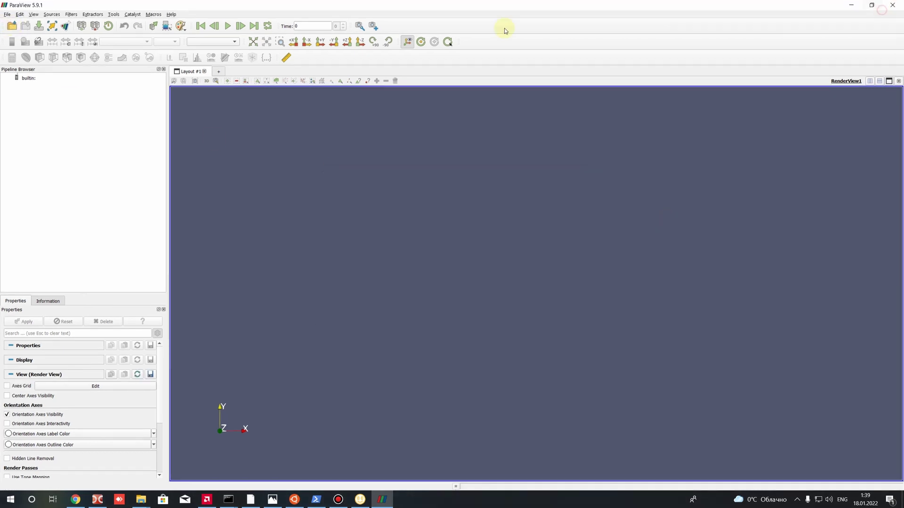
{"action": "left_click", "coordinate": [6, 14]}
{"action": "left_click", "coordinate": [17, 21]}
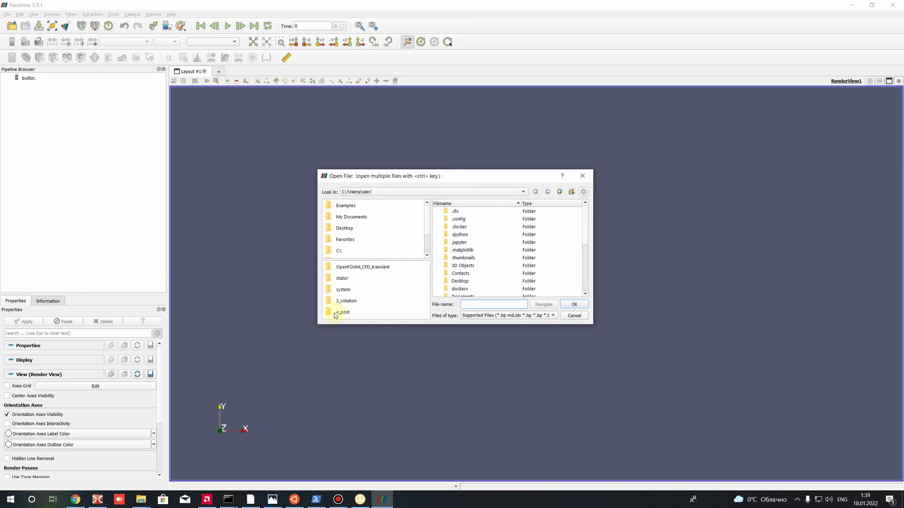
{"action": "left_click", "coordinate": [366, 267]}
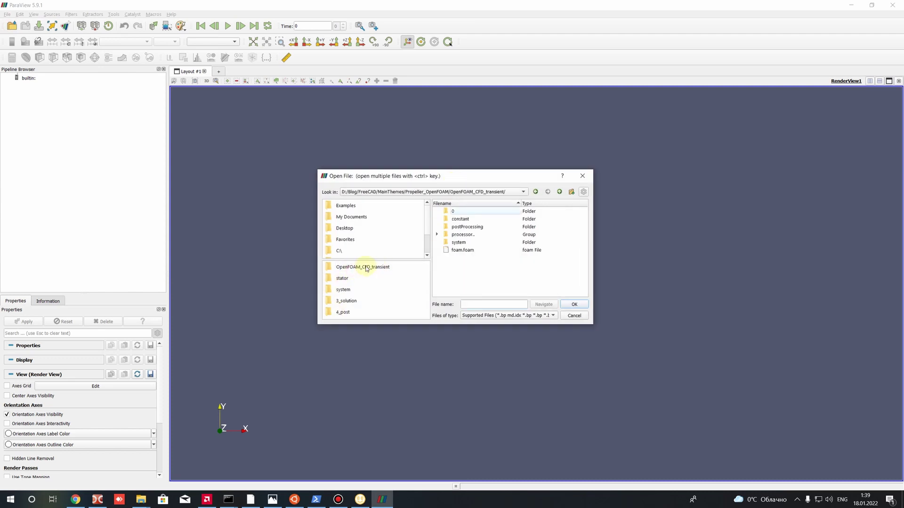
{"action": "left_click", "coordinate": [460, 254]}
{"action": "double_click", "coordinate": [459, 253]}
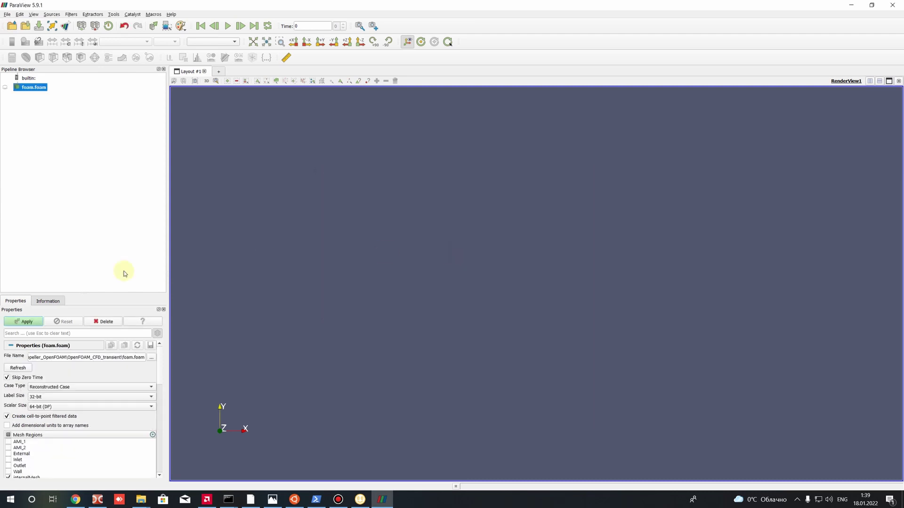
{"action": "left_click", "coordinate": [41, 387]}
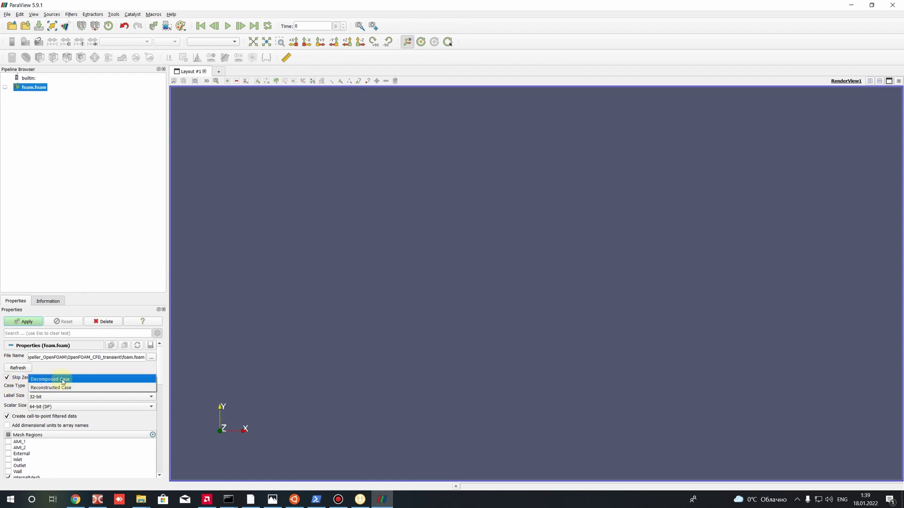
{"action": "left_click", "coordinate": [63, 380]}
{"action": "left_click", "coordinate": [14, 324]}
- Inspect the processor0 folder contents in Double Commander and return
{"action": "left_click", "coordinate": [97, 499]}
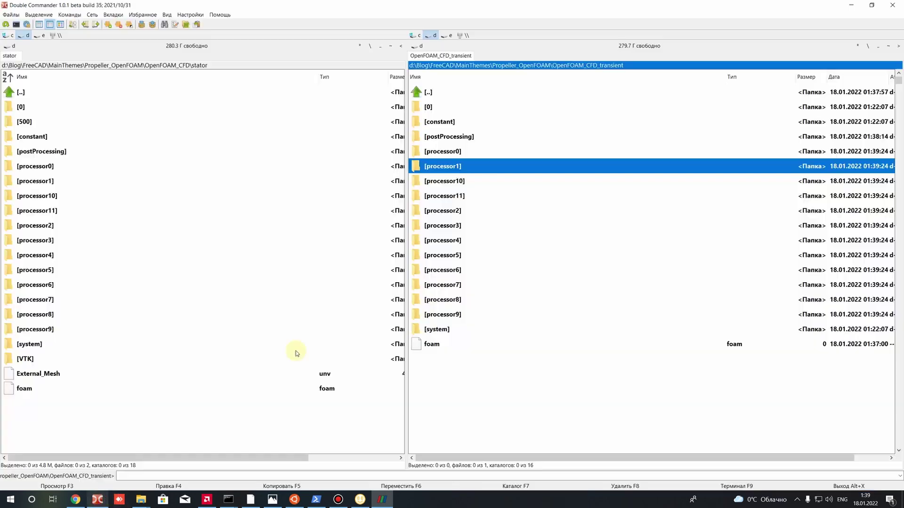
{"action": "double_click", "coordinate": [446, 151]}
{"action": "key", "text": "BackSpace"}
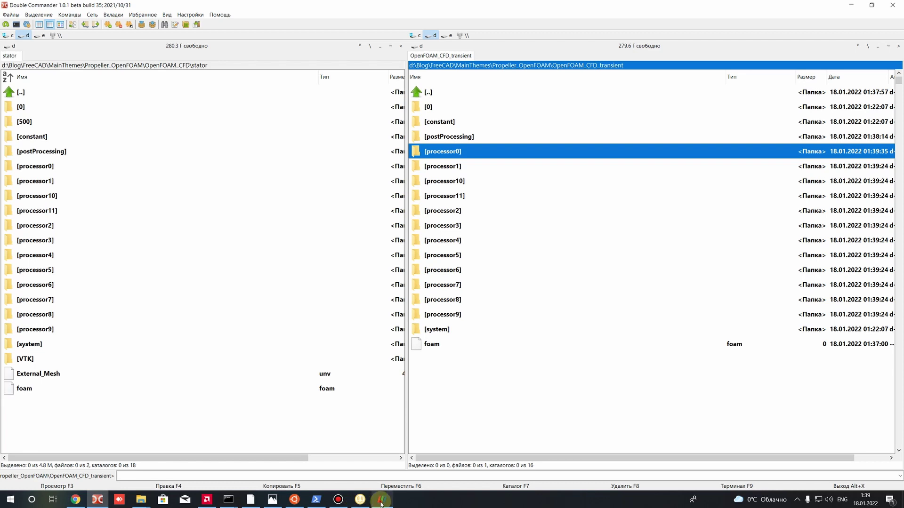
{"action": "key", "text": "alt+Tab"}
{"action": "key", "text": "alt+Tab"}
- Load the Wall mesh region instead of internalMesh and orbit the propeller at time 0.00012
{"action": "left_click", "coordinate": [382, 500]}
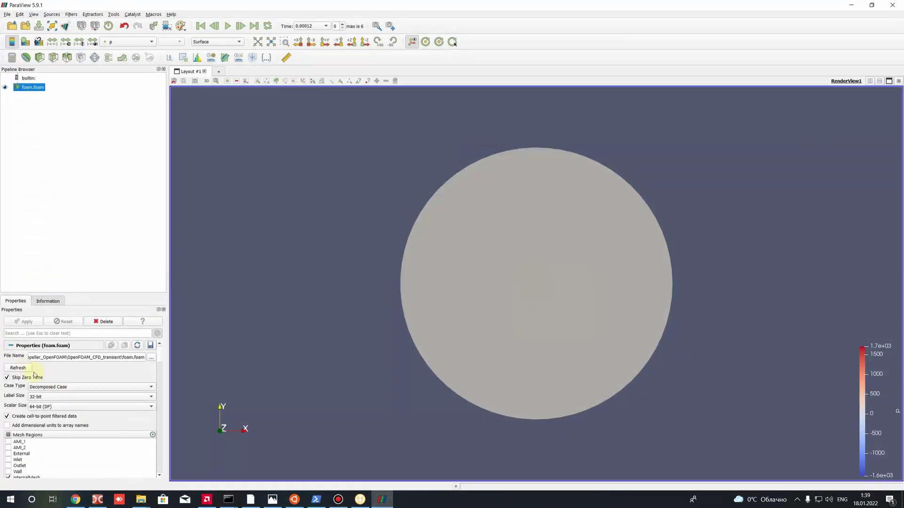
{"action": "left_click", "coordinate": [42, 387]}
{"action": "left_click", "coordinate": [48, 389]}
{"action": "left_click_drag", "start_coordinate": [381, 218], "coordinate": [188, 204]}
{"action": "scroll", "coordinate": [18, 452], "scroll_direction": "down", "scroll_amount": 3}
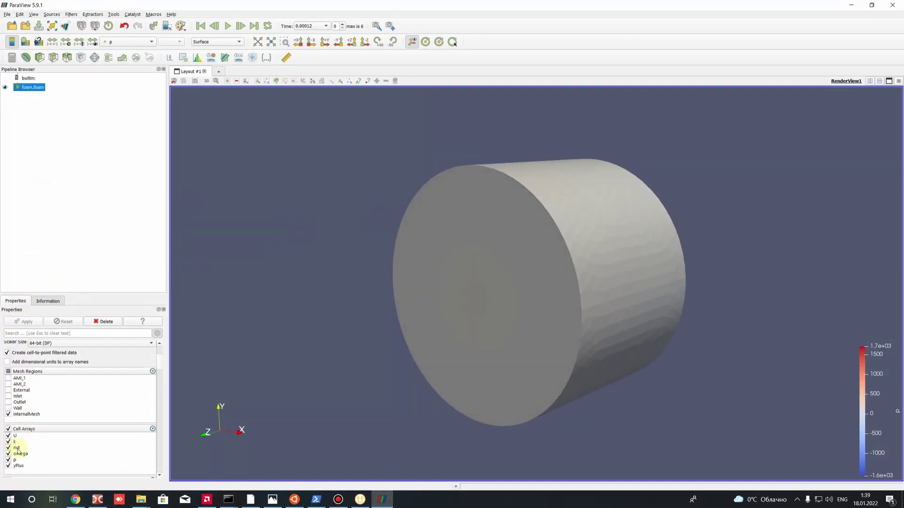
{"action": "left_click", "coordinate": [8, 408]}
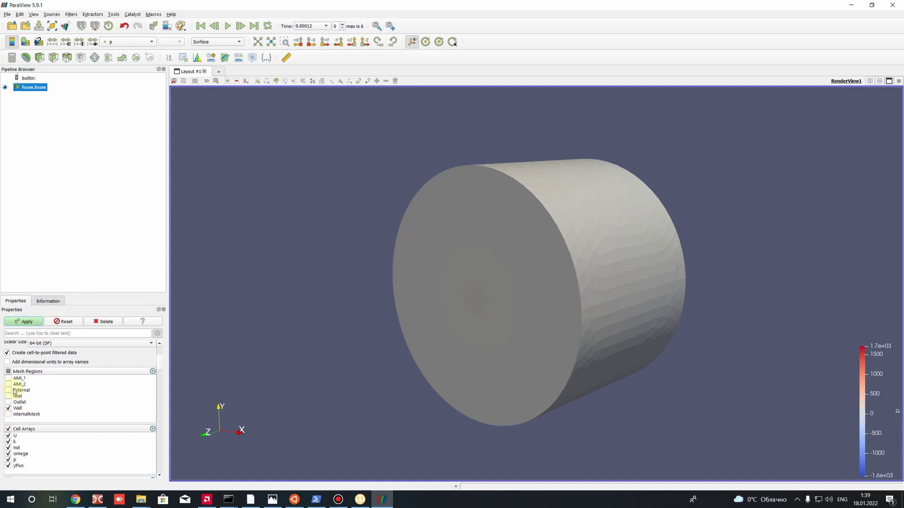
{"action": "left_click", "coordinate": [26, 324]}
{"action": "left_click_drag", "start_coordinate": [228, 317], "coordinate": [465, 251]}
{"action": "scroll", "coordinate": [518, 273], "scroll_direction": "up", "scroll_amount": 5}
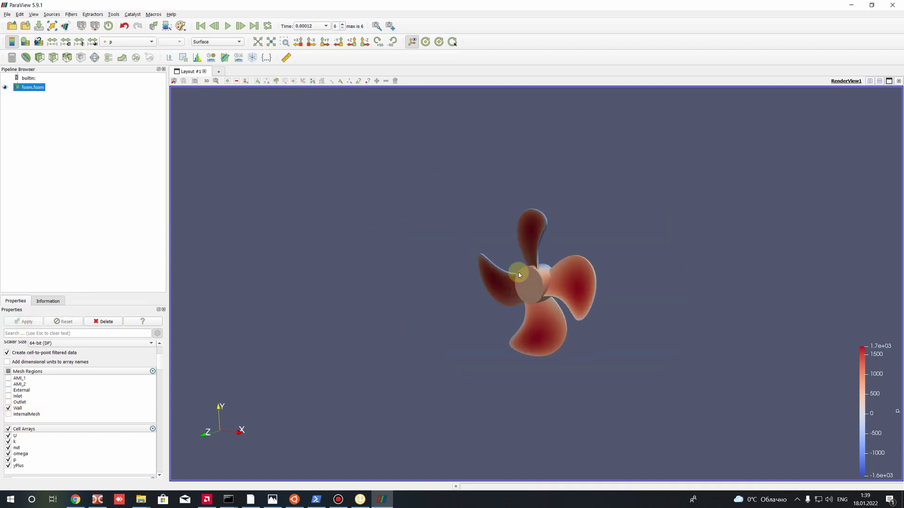
{"action": "left_click_drag", "start_coordinate": [242, 329], "coordinate": [201, 26]}
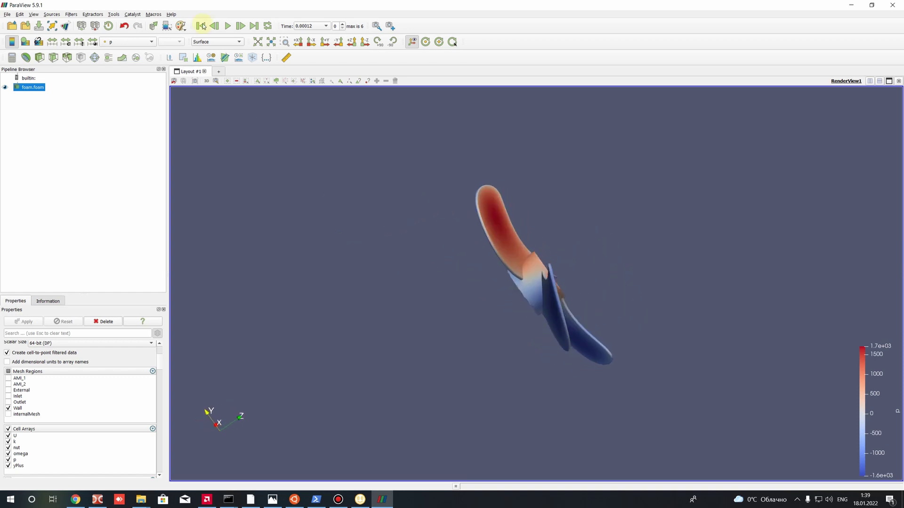
{"action": "left_click", "coordinate": [311, 27]}
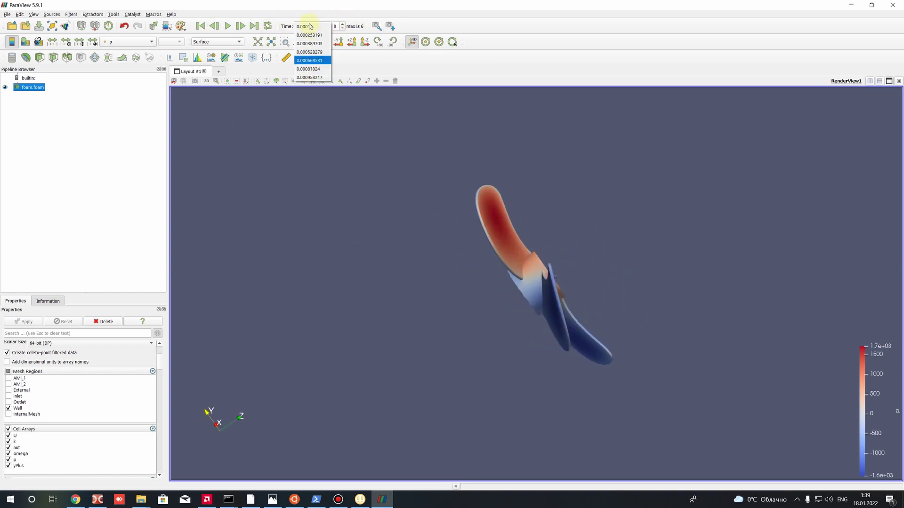
{"action": "left_click", "coordinate": [307, 26]}
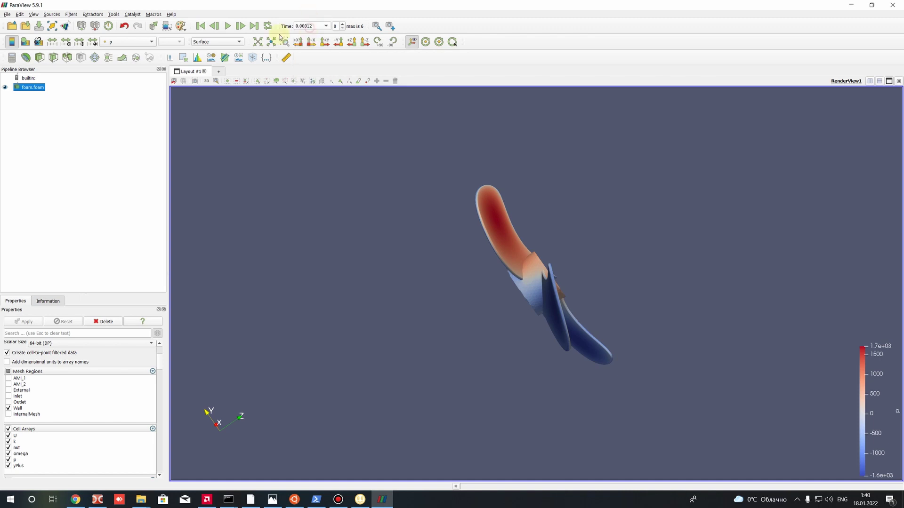
- Add a Glyph filter oriented by U with No scale array, keeping p colouring
{"action": "left_click", "coordinate": [109, 42]}
{"action": "left_click", "coordinate": [109, 43]}
{"action": "left_click", "coordinate": [94, 57]}
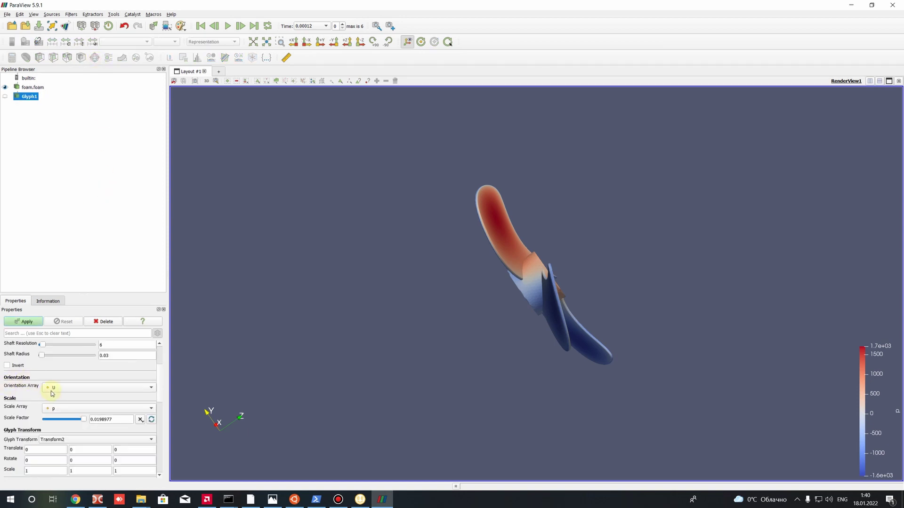
{"action": "left_click", "coordinate": [50, 412]}
{"action": "left_click", "coordinate": [60, 365]}
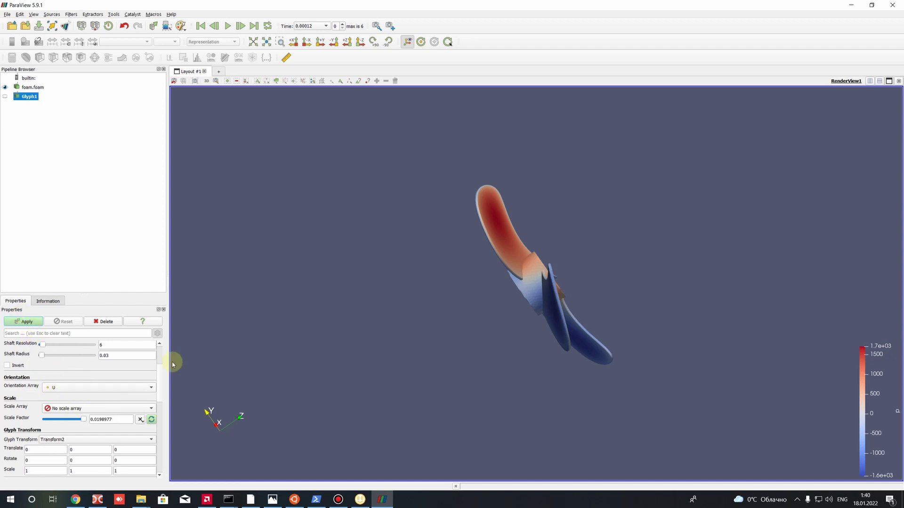
{"action": "left_click_drag", "start_coordinate": [360, 296], "coordinate": [412, 266]}
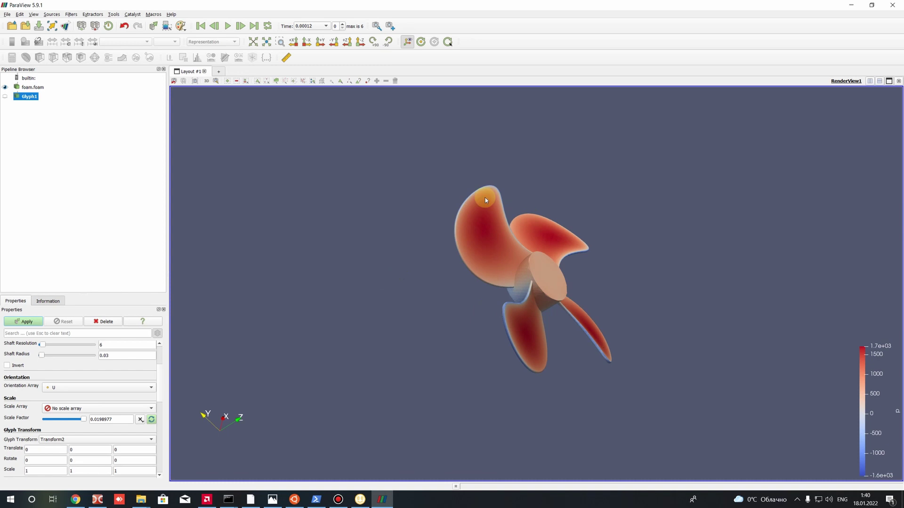
{"action": "left_click", "coordinate": [21, 322]}
{"action": "left_click_drag", "start_coordinate": [202, 300], "coordinate": [423, 159]}
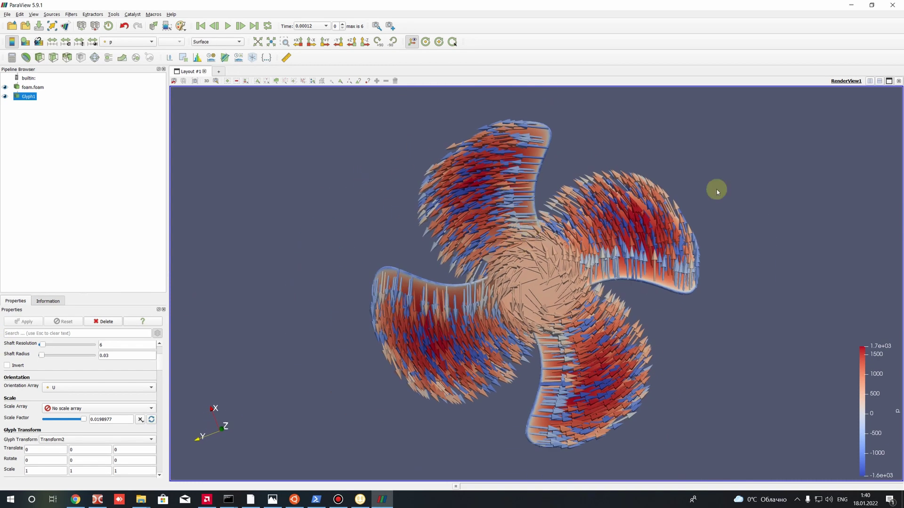
- At last time step 0.000953217, rescale p colours to about -1.0e+03 to 2.7e+02
{"action": "left_click_drag", "start_coordinate": [478, 377], "coordinate": [536, 274]}
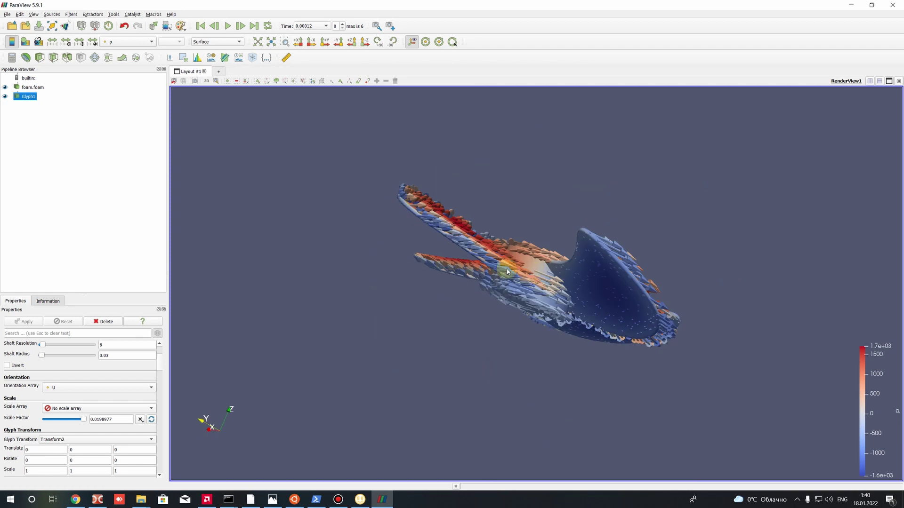
{"action": "left_click_drag", "start_coordinate": [477, 278], "coordinate": [530, 196]}
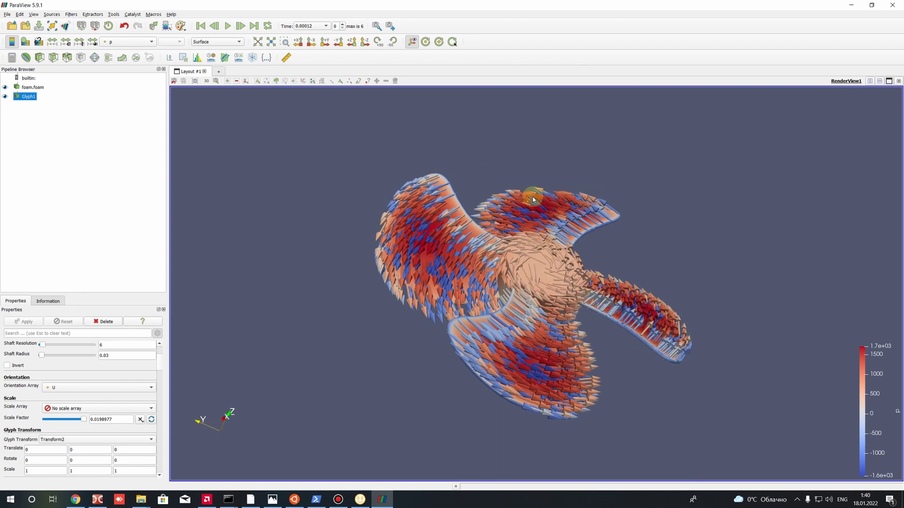
{"action": "left_click_drag", "start_coordinate": [509, 308], "coordinate": [389, 302]}
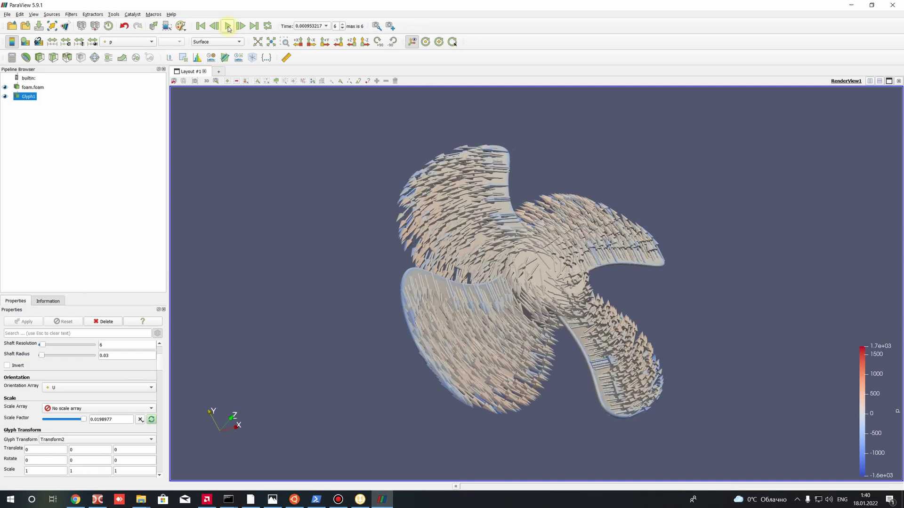
{"action": "left_click", "coordinate": [53, 43]}
{"action": "left_click_drag", "start_coordinate": [434, 196], "coordinate": [75, 111]}
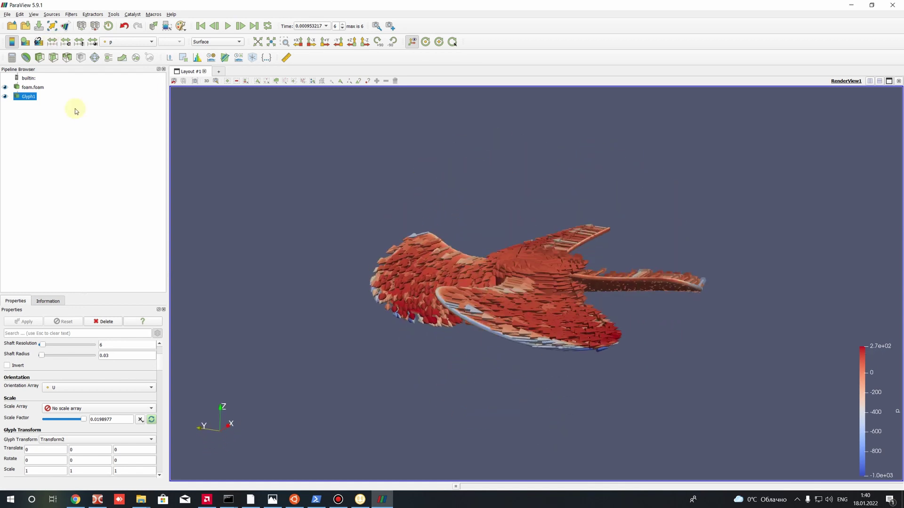
- Reload foam.foam so 13 time steps are available and play them through
{"action": "right_click", "coordinate": [30, 88]}
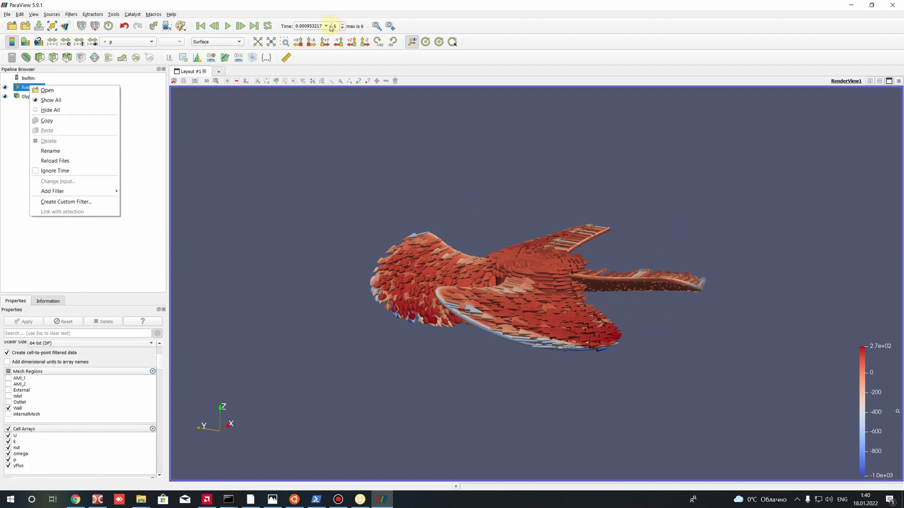
{"action": "left_click", "coordinate": [55, 159]}
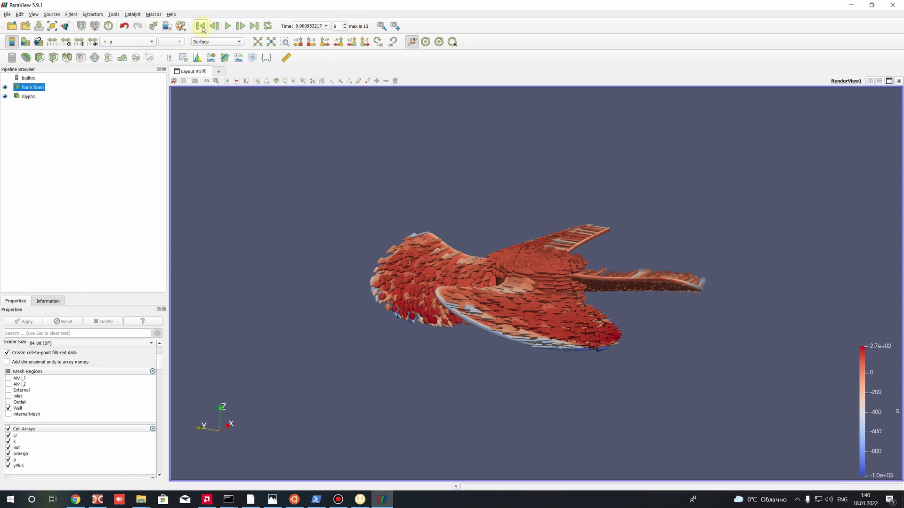
{"action": "mouse_move", "coordinate": [459, 219]}
{"action": "left_mouse_down"}
{"action": "mouse_move", "coordinate": [494, 253]}
{"action": "mouse_move", "coordinate": [471, 221]}
{"action": "left_mouse_up"}
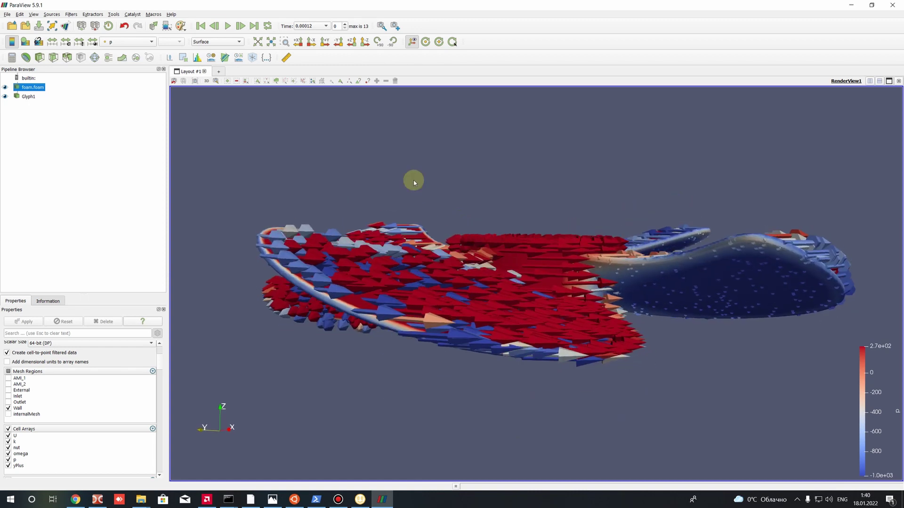
{"action": "left_click", "coordinate": [226, 26]}
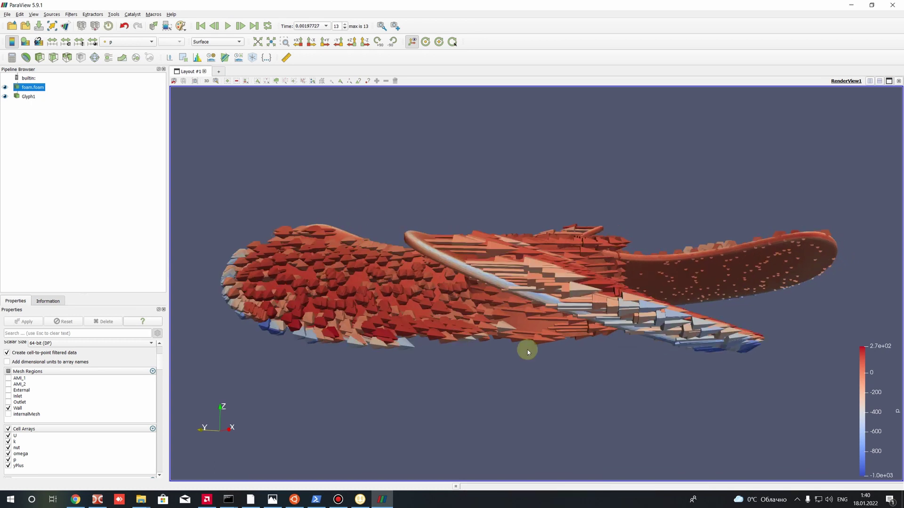
{"action": "left_click_drag", "start_coordinate": [637, 298], "coordinate": [490, 384]}
{"action": "left_click_drag", "start_coordinate": [508, 425], "coordinate": [463, 329]}
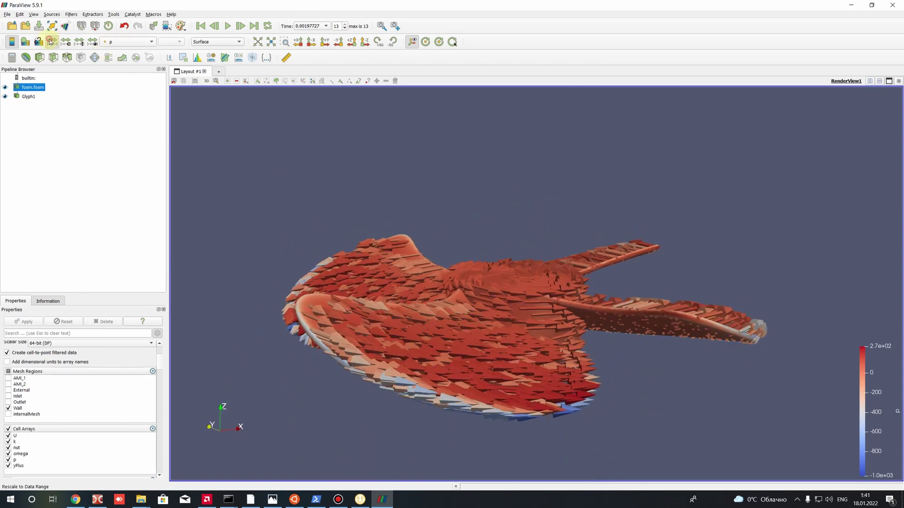
- Rescale the p colours to the new range (-1.1e+03 to 2.5e+02) and replay the animation
{"action": "left_click", "coordinate": [228, 26]}
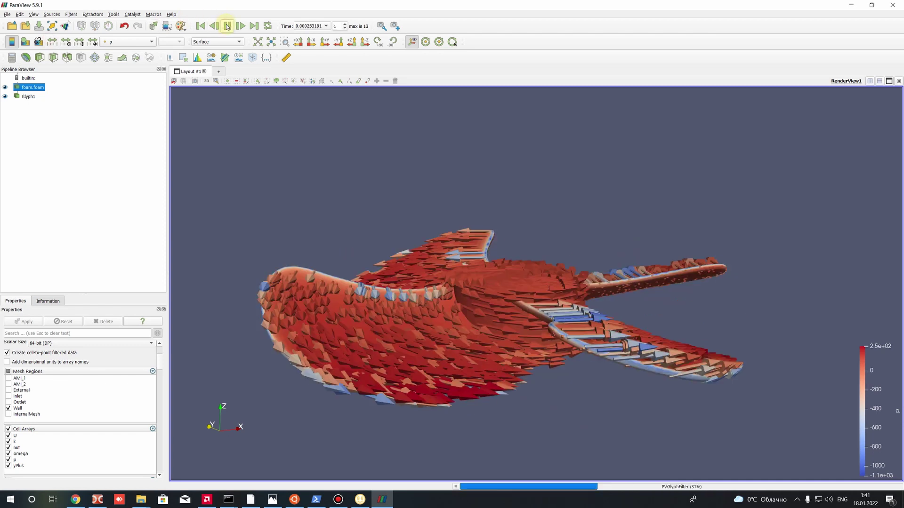
{"action": "left_click", "coordinate": [409, 240]}
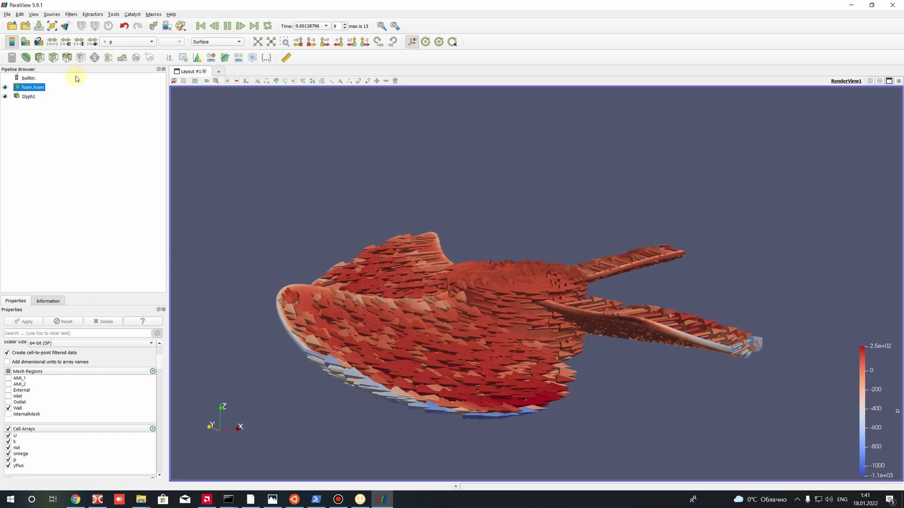
{"action": "right_click", "coordinate": [24, 87]}
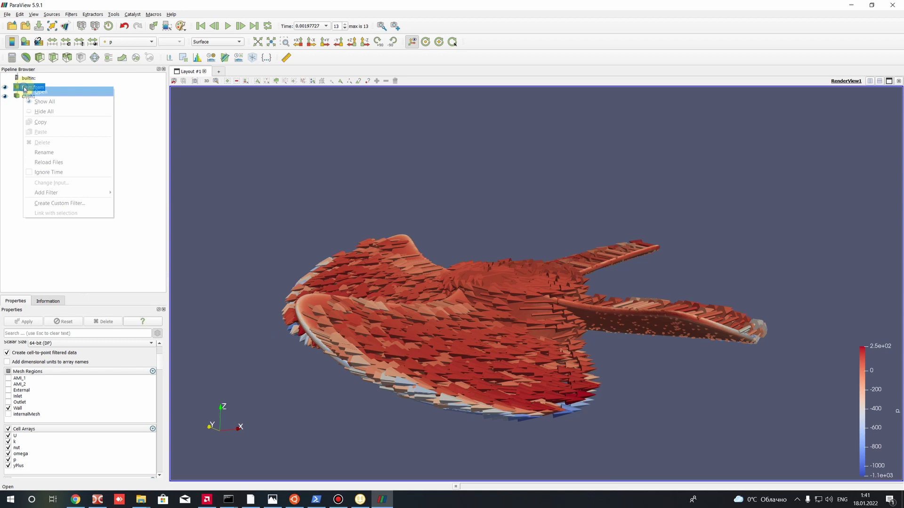
- Reload the case to 16 time steps and advance to the latest, orbiting the propeller
{"action": "left_click", "coordinate": [43, 162]}
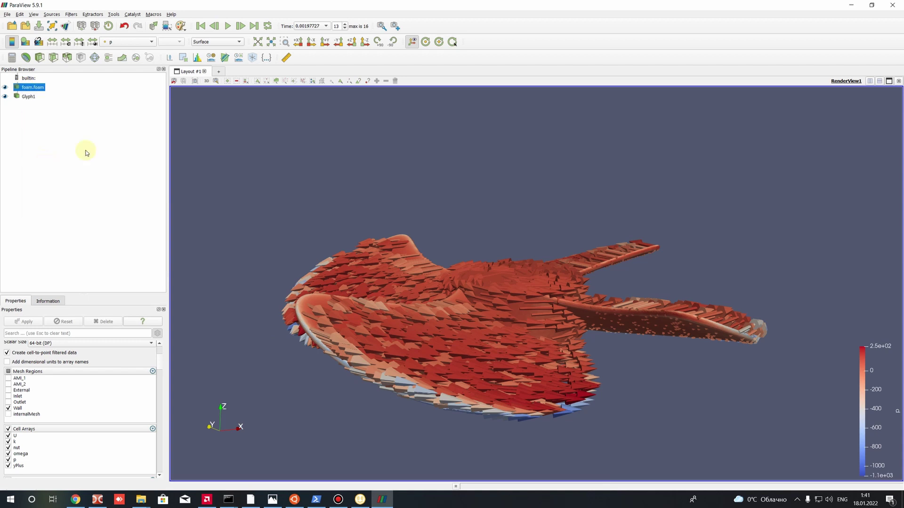
{"action": "left_click", "coordinate": [345, 24]}
{"action": "left_click", "coordinate": [344, 24]}
{"action": "left_click", "coordinate": [345, 25]}
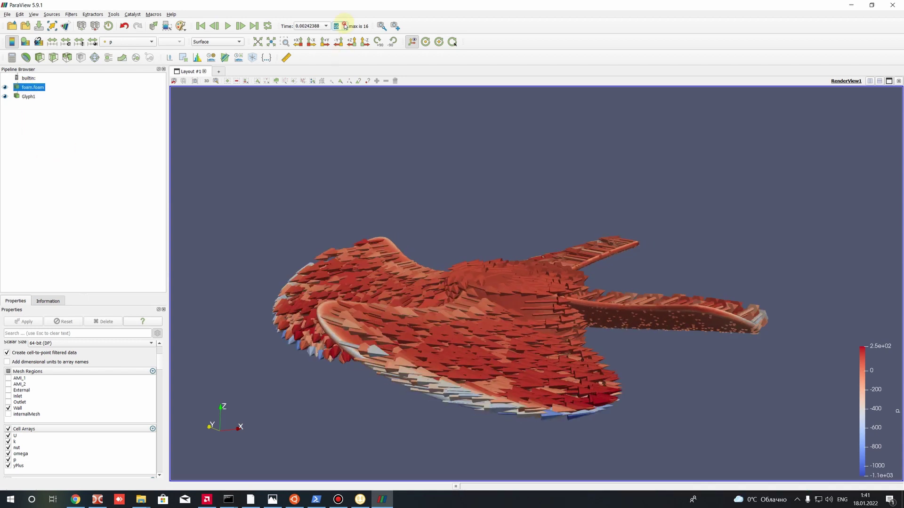
{"action": "left_click_drag", "start_coordinate": [450, 274], "coordinate": [411, 290]}
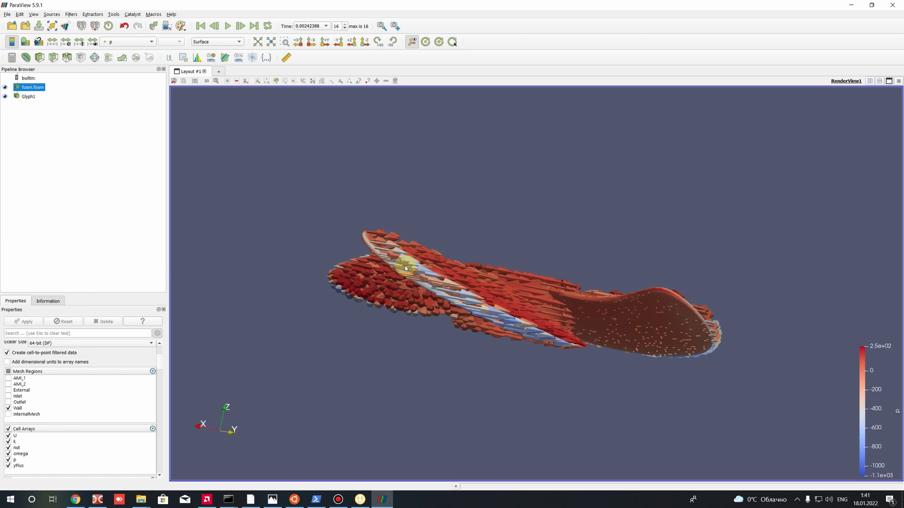
{"action": "left_click_drag", "start_coordinate": [406, 268], "coordinate": [538, 233]}
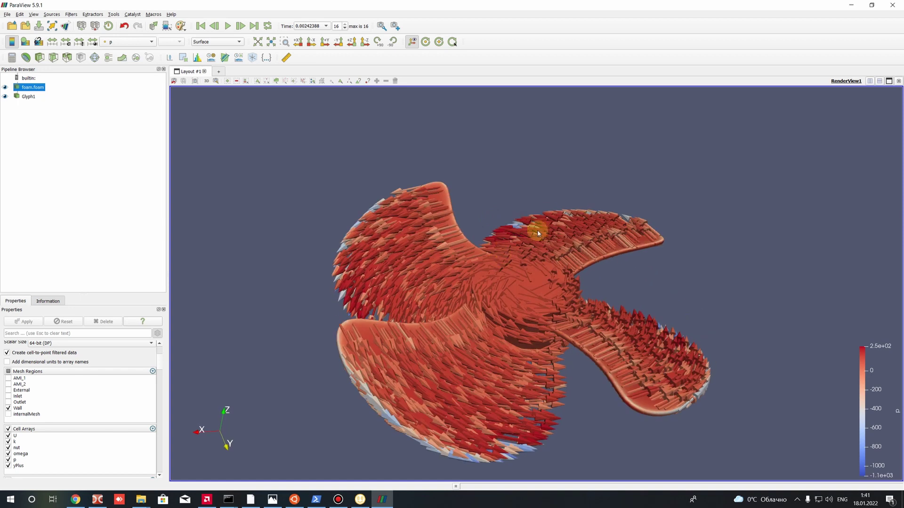
{"action": "left_click_drag", "start_coordinate": [474, 282], "coordinate": [490, 134]}
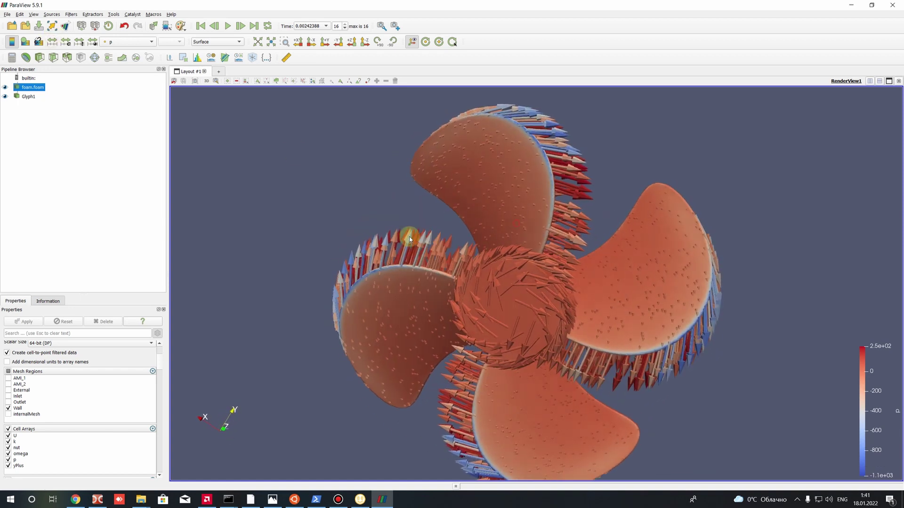
{"action": "left_click_drag", "start_coordinate": [403, 236], "coordinate": [407, 239]}
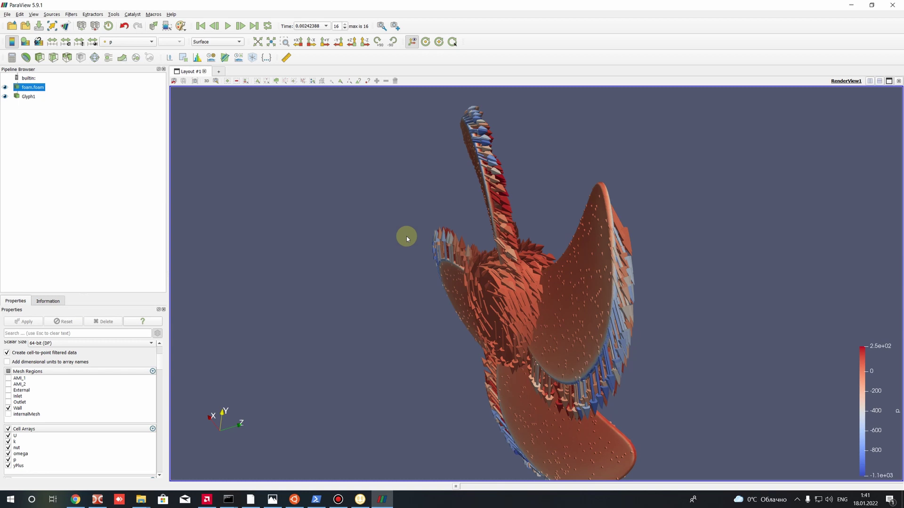
- In Double Commander, open postProcessing/forces/0/force.dat with Sublime Text
{"action": "left_click", "coordinate": [97, 499]}
{"action": "double_click", "coordinate": [459, 137]}
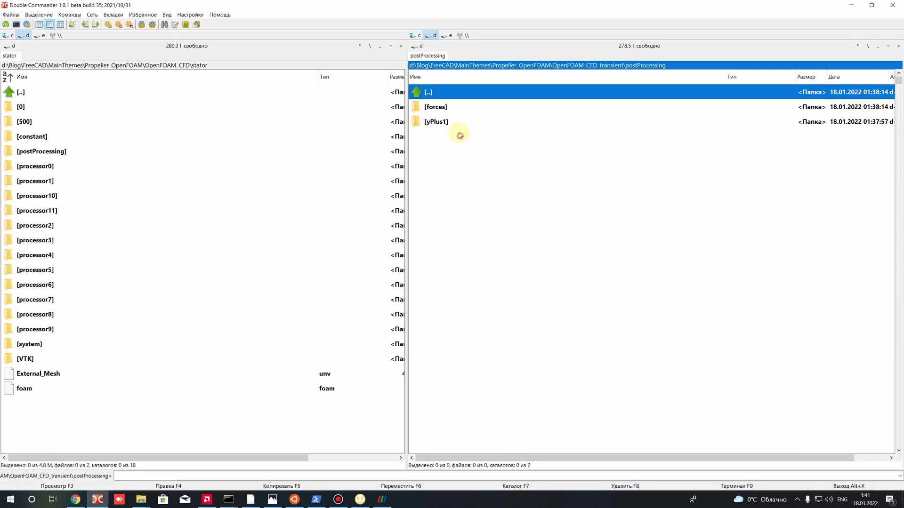
{"action": "double_click", "coordinate": [439, 108]}
{"action": "double_click", "coordinate": [431, 110]}
{"action": "right_click", "coordinate": [429, 111]}
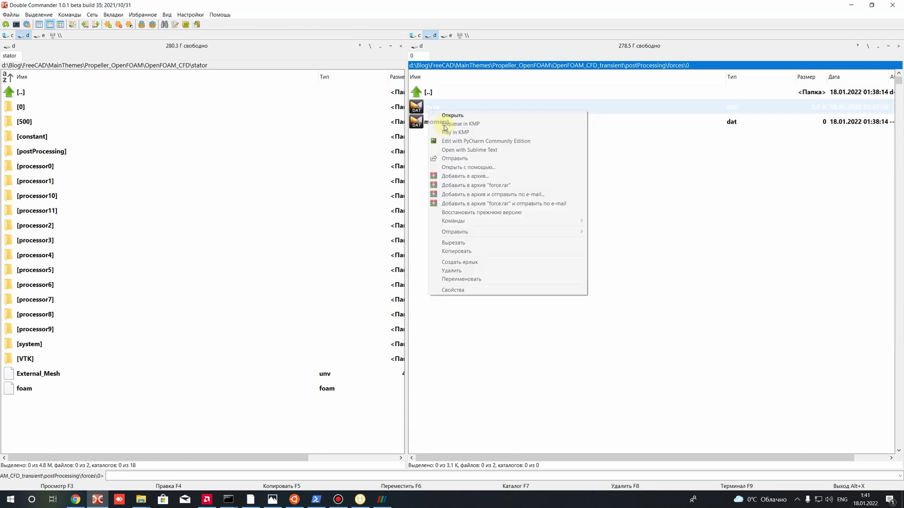
{"action": "left_click", "coordinate": [459, 150]}
{"action": "scroll", "coordinate": [329, 266], "scroll_direction": "down", "scroll_amount": 4}
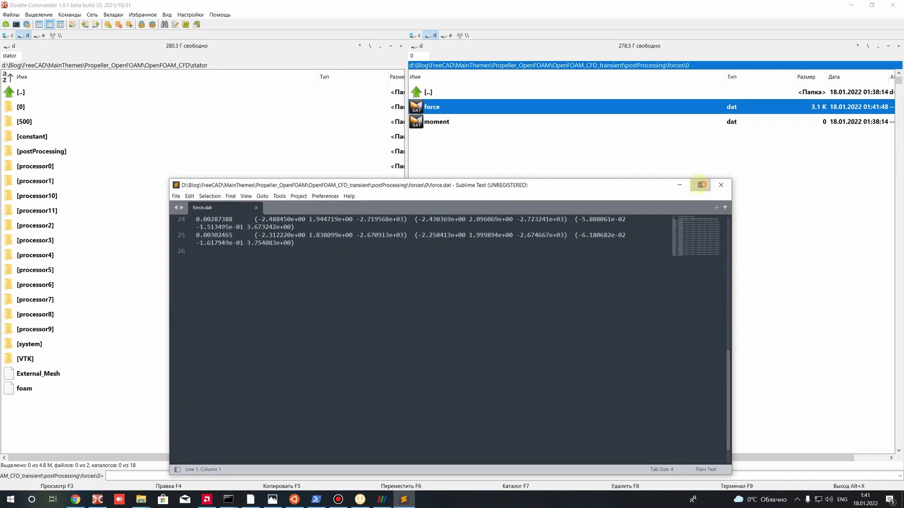
- Maximize force.dat in Sublime Text, scroll back to the top of its table, then return to ParaView
{"action": "left_click", "coordinate": [701, 184]}
{"action": "scroll", "coordinate": [70, 125], "scroll_direction": "up", "scroll_amount": 4}
{"action": "left_click_drag", "start_coordinate": [187, 222], "coordinate": [217, 230]}
{"action": "scroll", "coordinate": [193, 141], "scroll_direction": "up", "scroll_amount": 1}
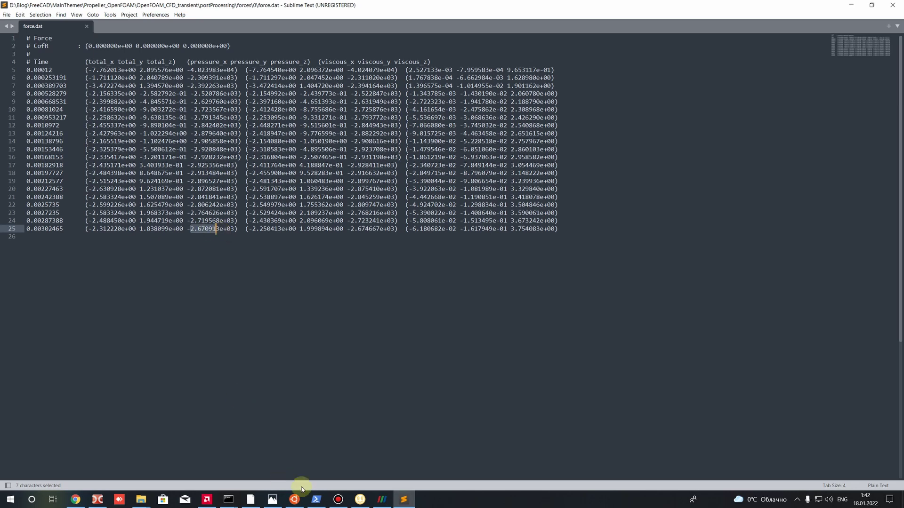
{"action": "left_click", "coordinate": [382, 499]}
{"action": "left_click_drag", "start_coordinate": [444, 260], "coordinate": [477, 167]}
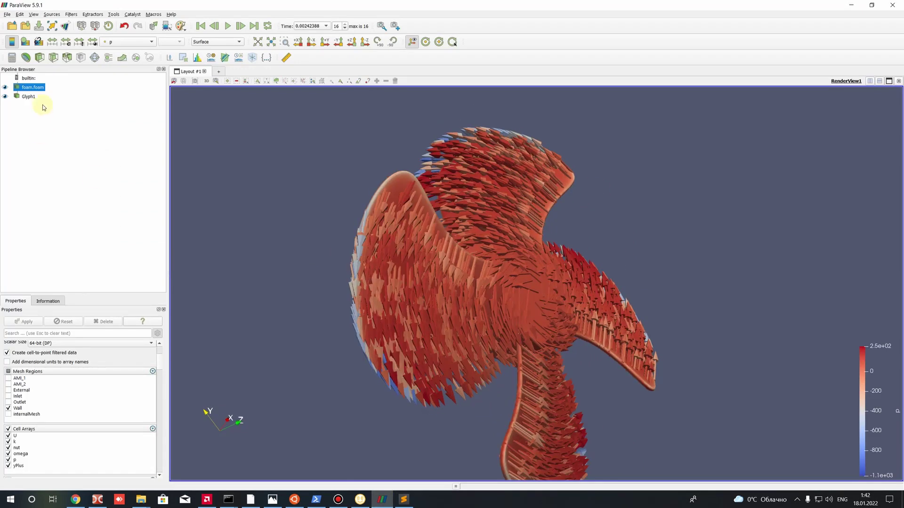
- Reload foam.foam to 22 time steps and play through to the latest one
{"action": "right_click", "coordinate": [30, 87]}
{"action": "left_click", "coordinate": [59, 150]}
{"action": "left_click", "coordinate": [228, 27]}
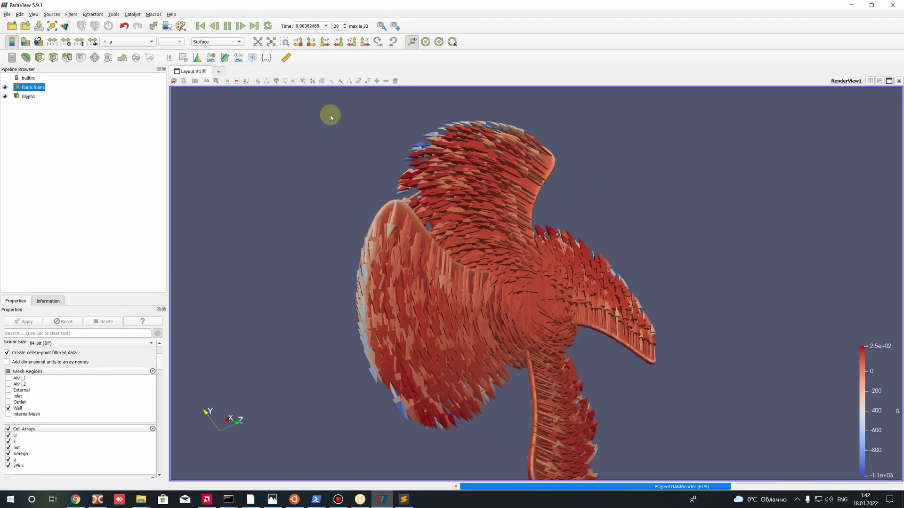
{"action": "left_click_drag", "start_coordinate": [377, 248], "coordinate": [129, 52]}
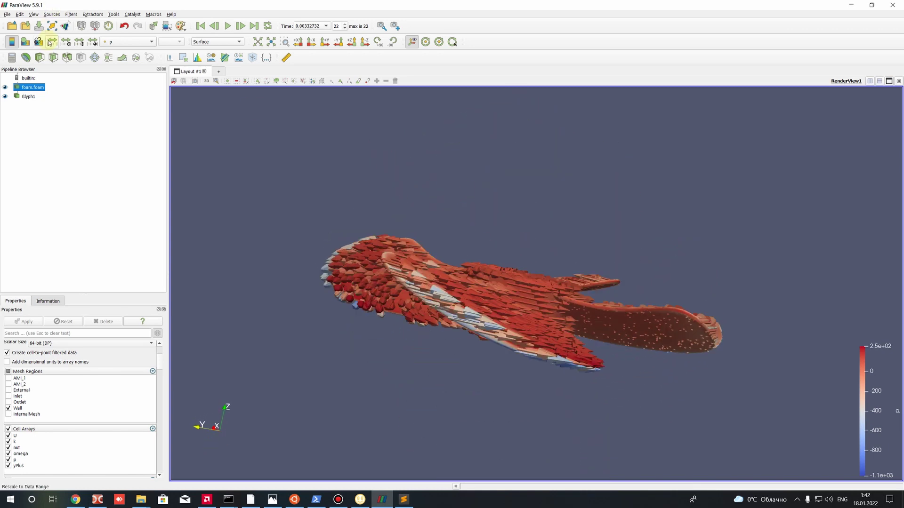
- Rescale and colour the surface by p (-9.5e+02 to 2.5e+02), then inspect the blade arrows
{"action": "left_click", "coordinate": [51, 43]}
{"action": "mouse_move", "coordinate": [438, 237]}
{"action": "left_mouse_down"}
{"action": "mouse_move", "coordinate": [327, 226]}
{"action": "mouse_move", "coordinate": [436, 296]}
{"action": "mouse_move", "coordinate": [348, 331]}
{"action": "mouse_move", "coordinate": [373, 262]}
{"action": "mouse_move", "coordinate": [430, 236]}
{"action": "left_mouse_up"}
{"action": "left_click", "coordinate": [121, 42]}
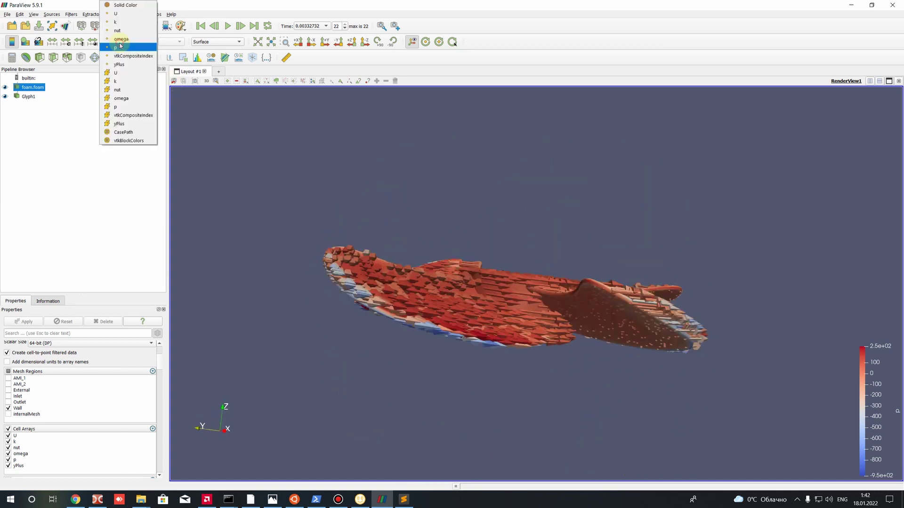
{"action": "left_click", "coordinate": [120, 45]}
{"action": "left_click_drag", "start_coordinate": [341, 155], "coordinate": [374, 159]}
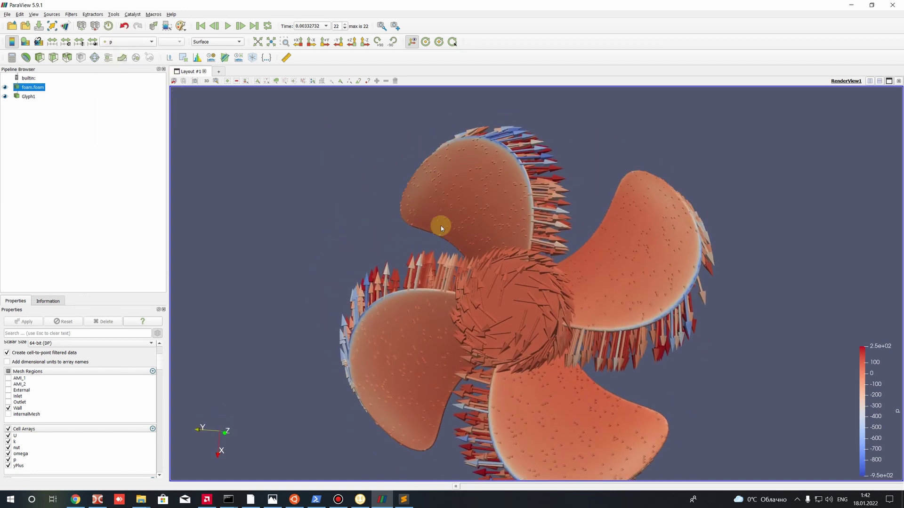
{"action": "scroll", "coordinate": [443, 226], "scroll_direction": "up", "scroll_amount": 5}
{"action": "scroll", "coordinate": [470, 233], "scroll_direction": "up", "scroll_amount": 3}
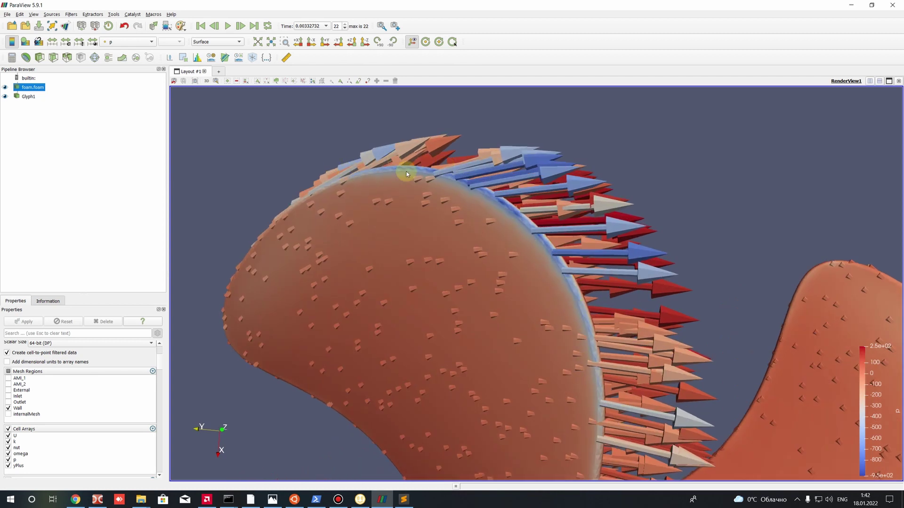
{"action": "left_click_drag", "start_coordinate": [354, 182], "coordinate": [321, 172]}
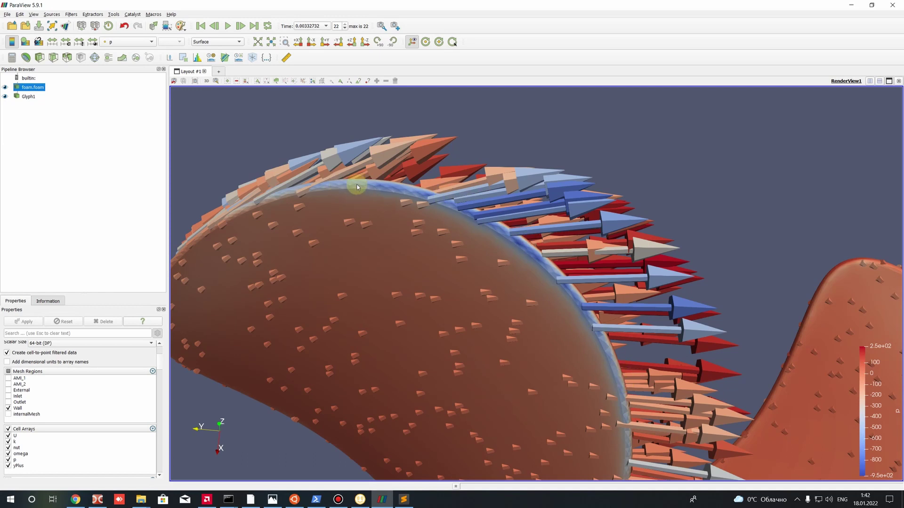
{"action": "left_click_drag", "start_coordinate": [586, 315], "coordinate": [494, 175]}
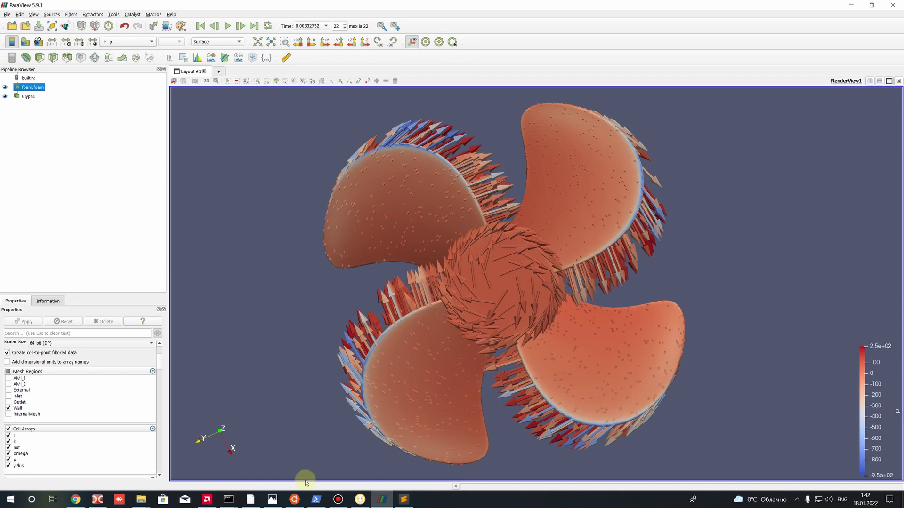
{"action": "left_click_drag", "start_coordinate": [439, 291], "coordinate": [397, 288]}
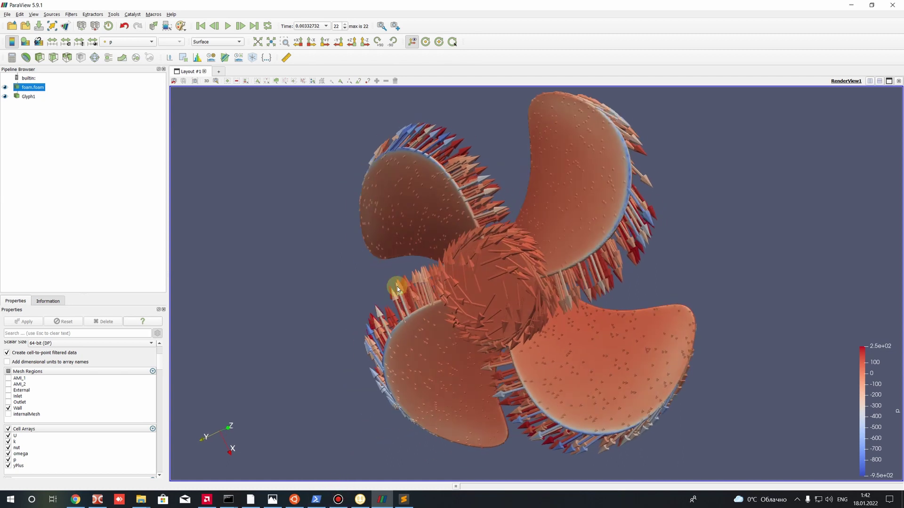